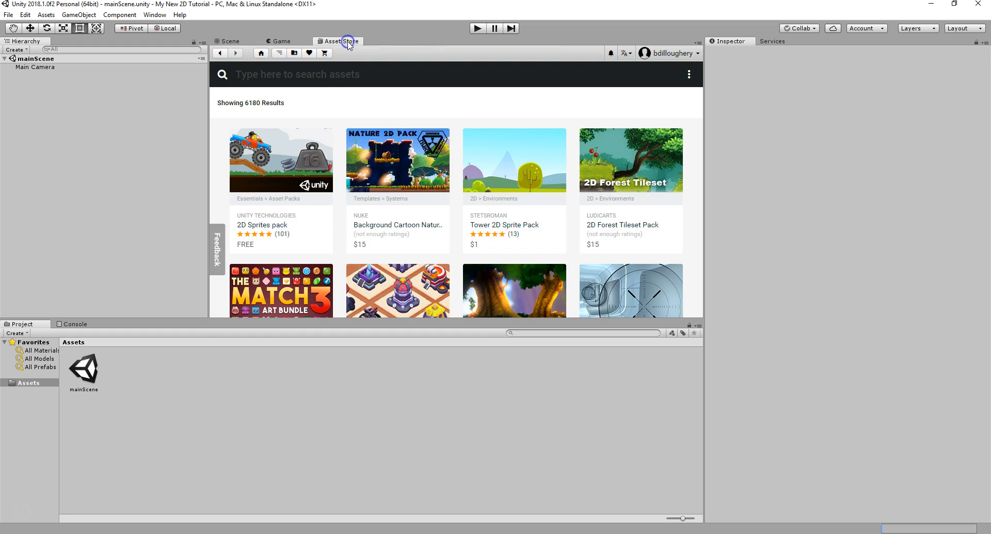
Search the Asset Store for "2d sprites pack" and open the free 2D Sprites pack by Unity Technologies.
{"action": "left_click", "coordinate": [154, 14]}
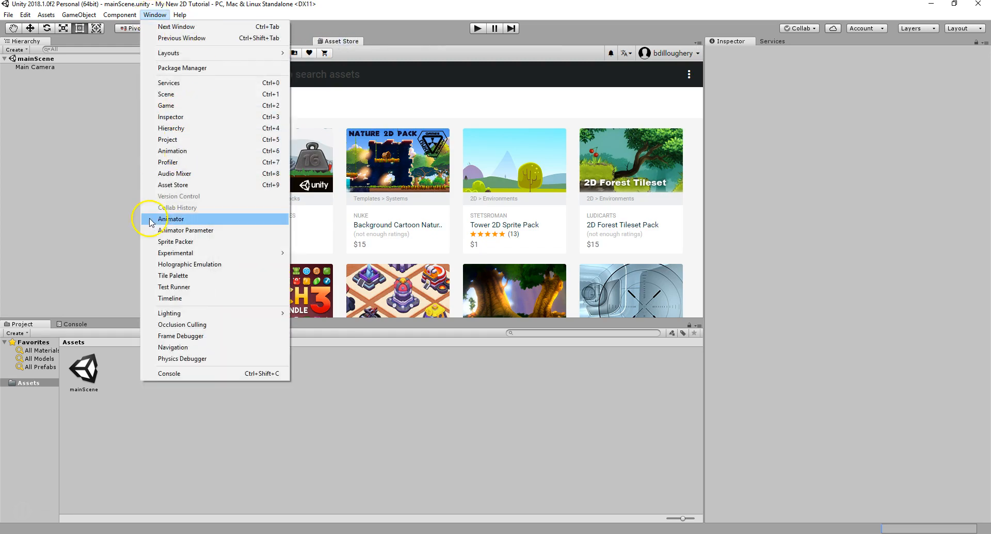
{"action": "left_click", "coordinate": [356, 41]}
{"action": "left_click", "coordinate": [313, 78]}
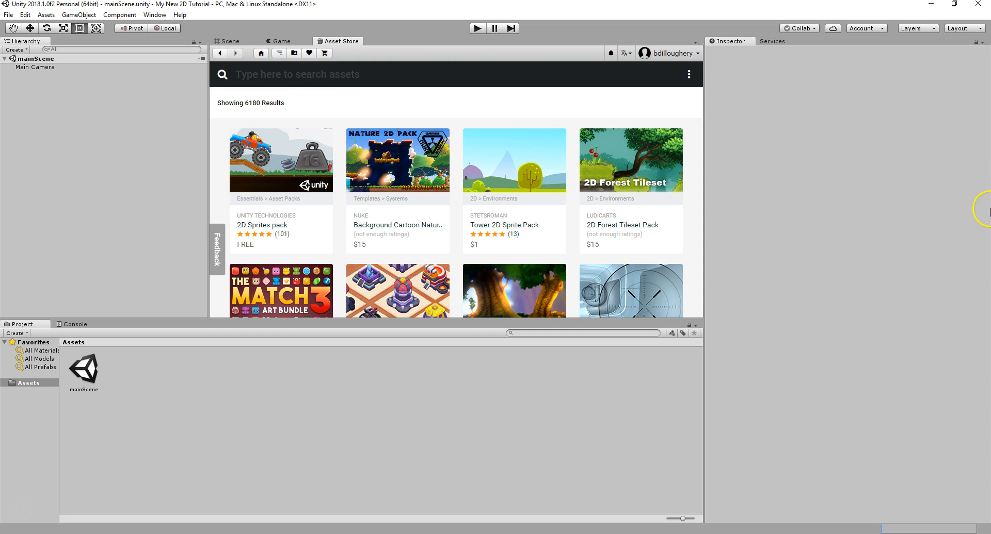
{"action": "type", "text": "2d sprites "}
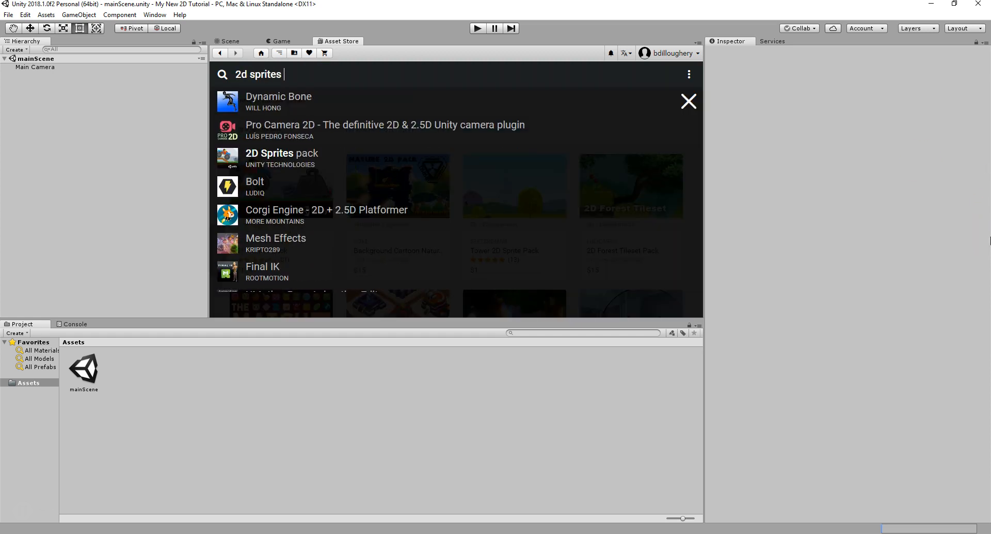
{"action": "type", "text": "pack"}
{"action": "left_click", "coordinate": [292, 102]}
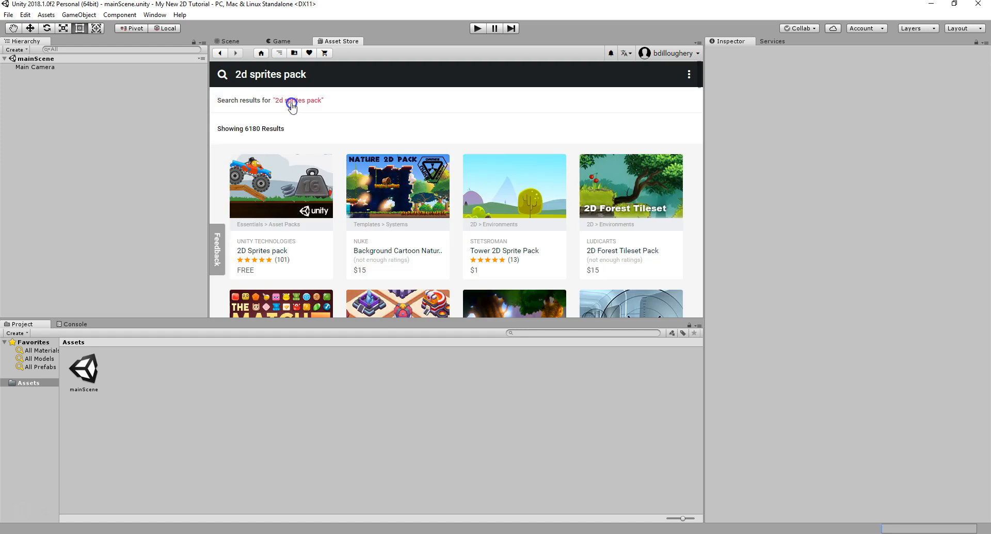
{"action": "left_click", "coordinate": [291, 186]}
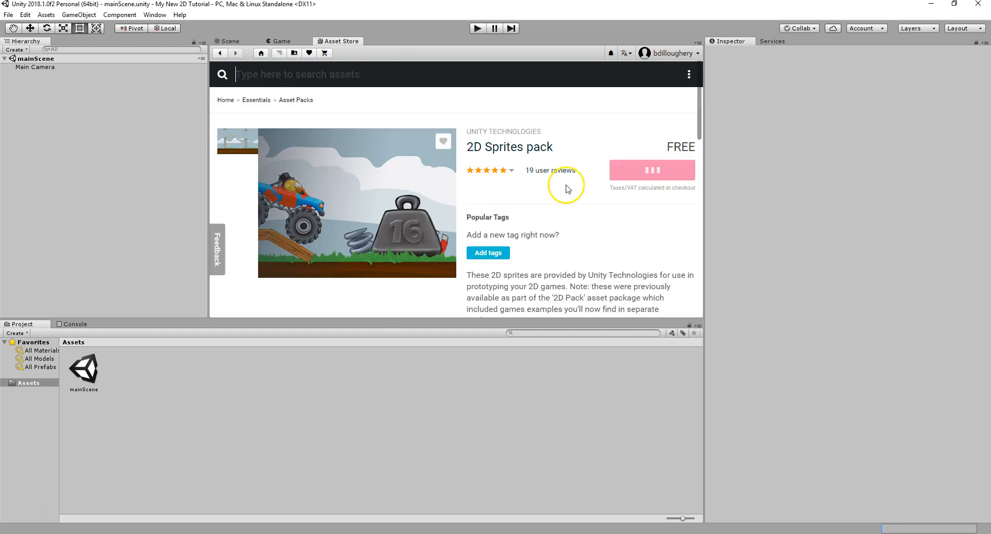
Download the 2D Sprites pack and import all of its sprites into the project.
{"action": "left_click", "coordinate": [649, 202]}
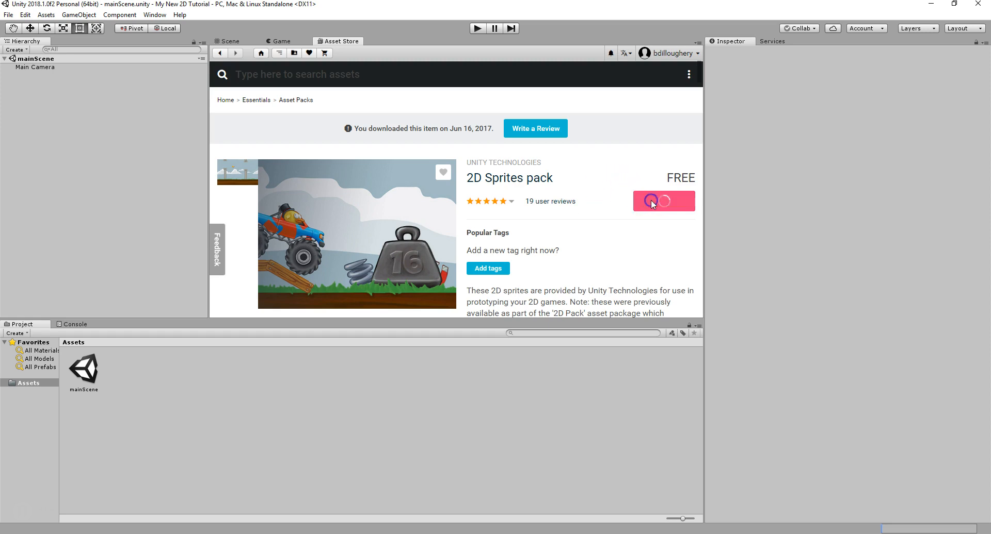
{"action": "left_click", "coordinate": [653, 206]}
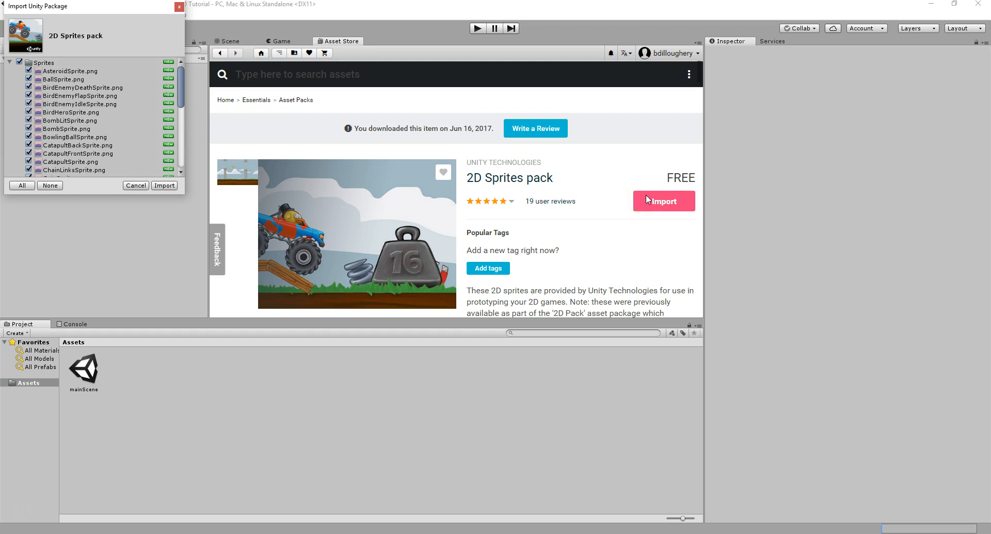
{"action": "left_click", "coordinate": [165, 186]}
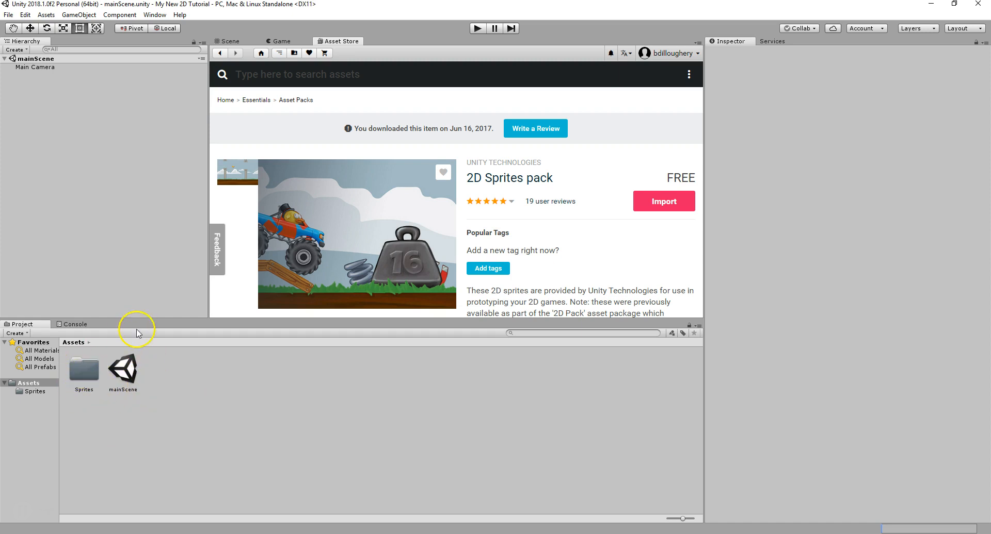
Compare the empty Scene and Game views and inspect the Main Camera's properties.
{"action": "left_click", "coordinate": [230, 41]}
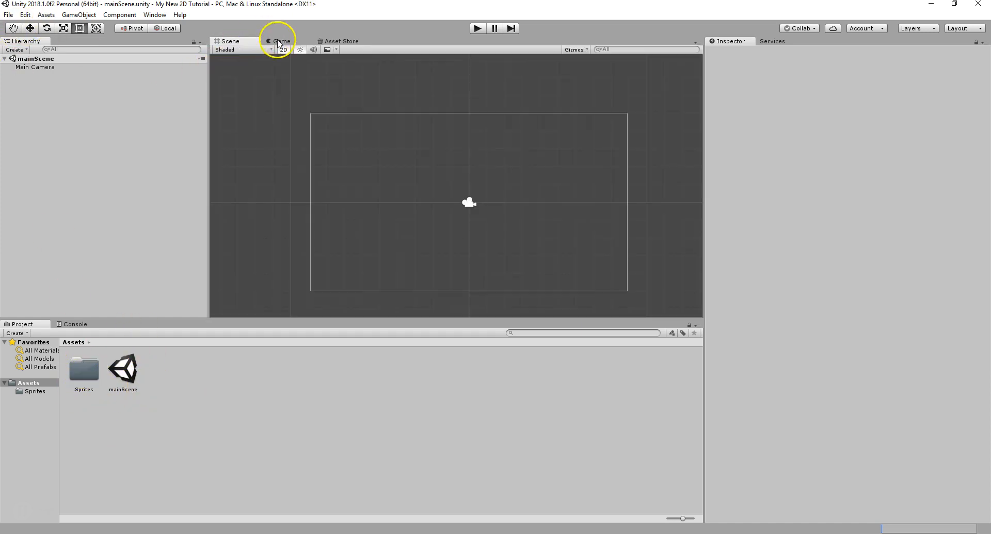
{"action": "left_click", "coordinate": [278, 41]}
{"action": "left_click", "coordinate": [230, 40]}
{"action": "left_click", "coordinate": [278, 40]}
{"action": "left_click", "coordinate": [120, 373]}
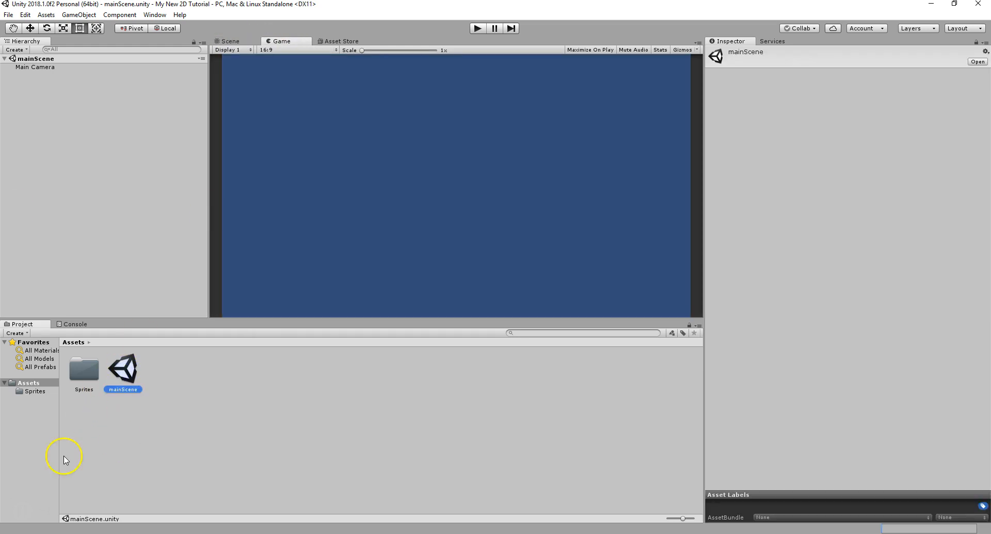
{"action": "left_click", "coordinate": [46, 67]}
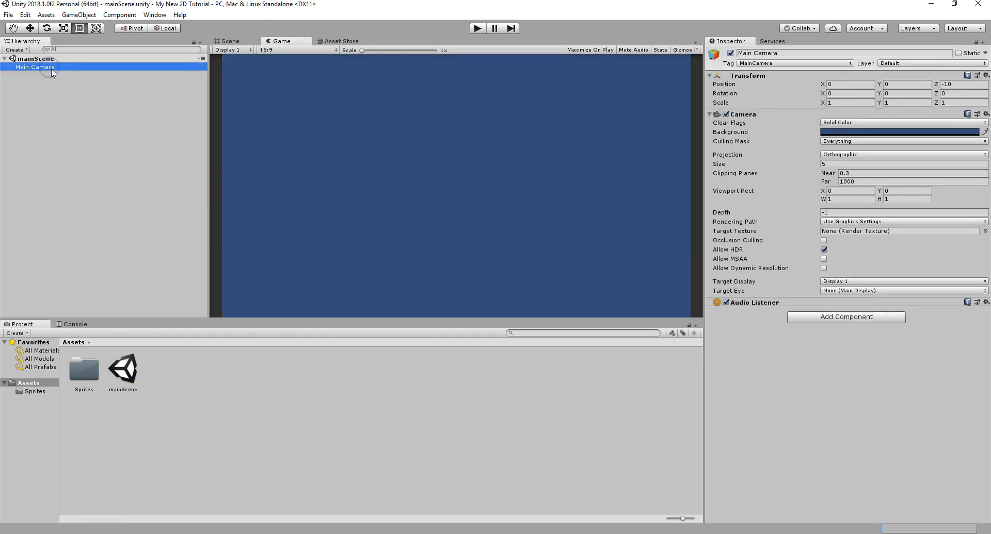
Open the imported Sprites folder in the project assets to browse its sprites.
{"action": "left_click", "coordinate": [122, 369]}
{"action": "left_click", "coordinate": [86, 376]}
{"action": "double_click", "coordinate": [86, 375]}
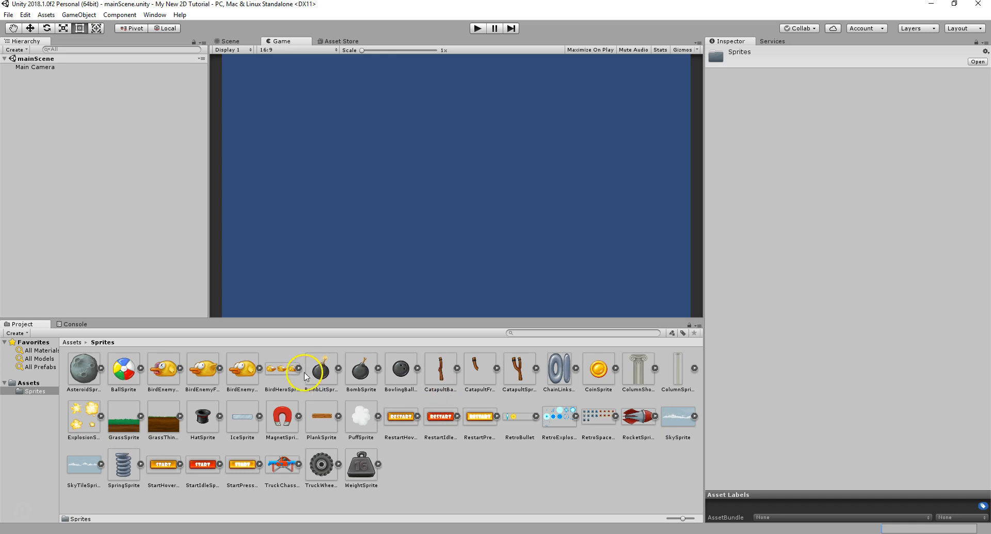
{"action": "mouse_move", "coordinate": [133, 379]}
{"action": "left_mouse_down"}
{"action": "mouse_move", "coordinate": [239, 268]}
{"action": "mouse_move", "coordinate": [381, 155]}
{"action": "mouse_move", "coordinate": [159, 339]}
{"action": "mouse_move", "coordinate": [133, 373]}
{"action": "left_mouse_up"}
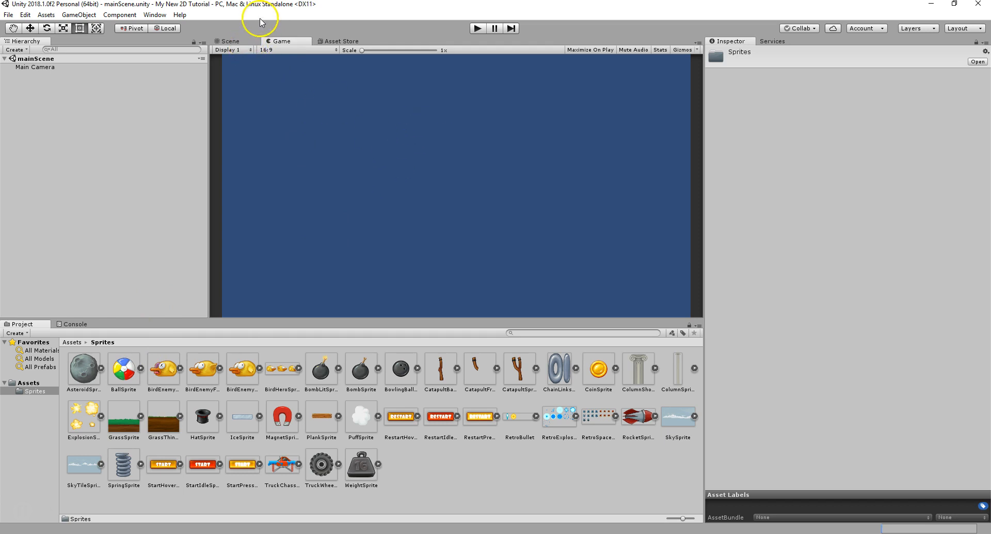
Add two BallSprite objects to the scene, one placed above the camera and one at the origin through the hierarchy.
{"action": "left_click", "coordinate": [245, 41]}
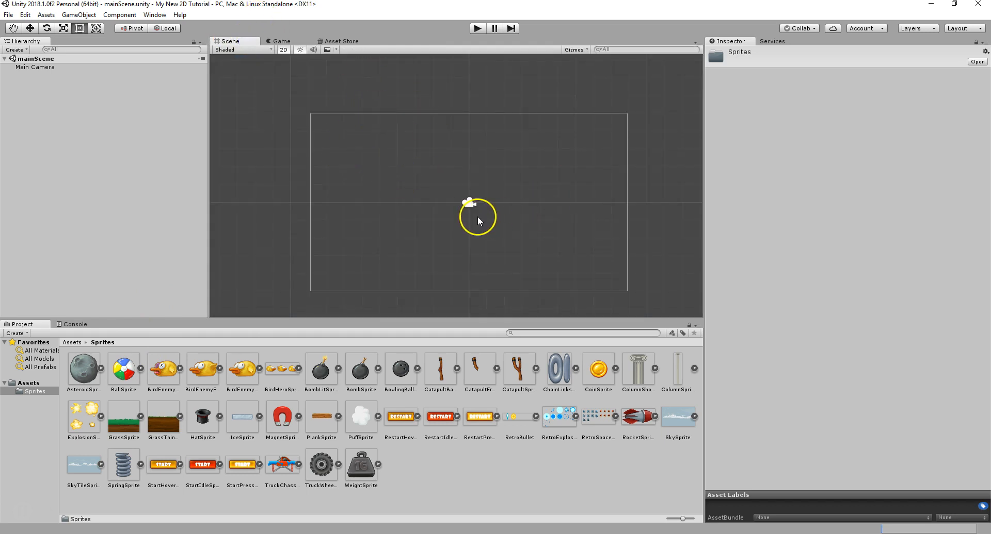
{"action": "left_click_drag", "start_coordinate": [124, 373], "coordinate": [466, 197]}
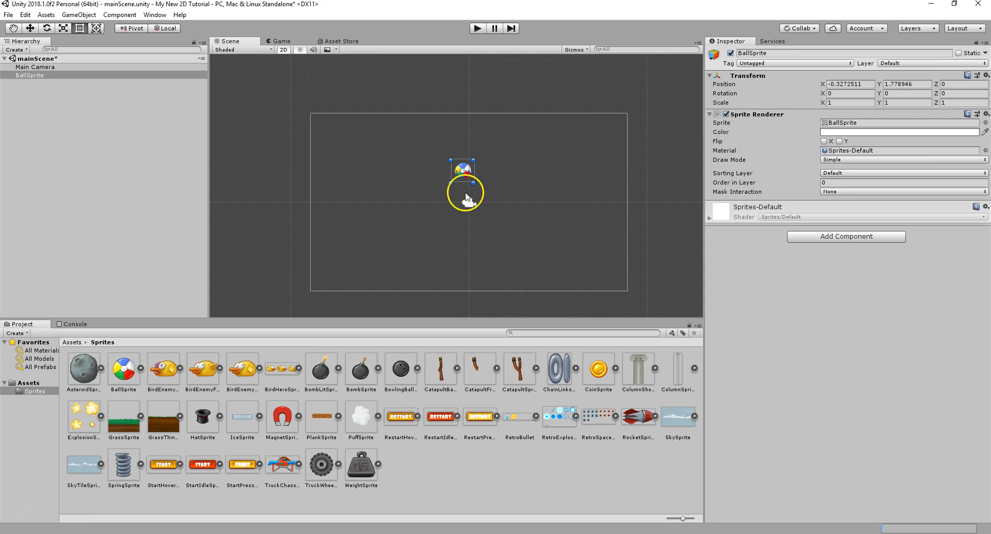
{"action": "left_click_drag", "start_coordinate": [132, 372], "coordinate": [87, 199]}
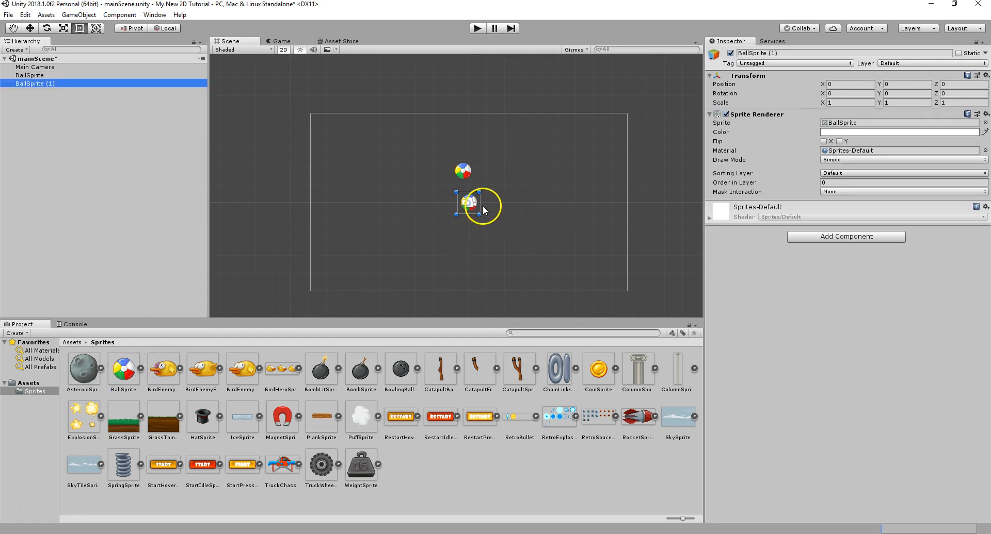
Set the upper ball's Z position to about -23.17 and check it in the Game view.
{"action": "left_click", "coordinate": [463, 170]}
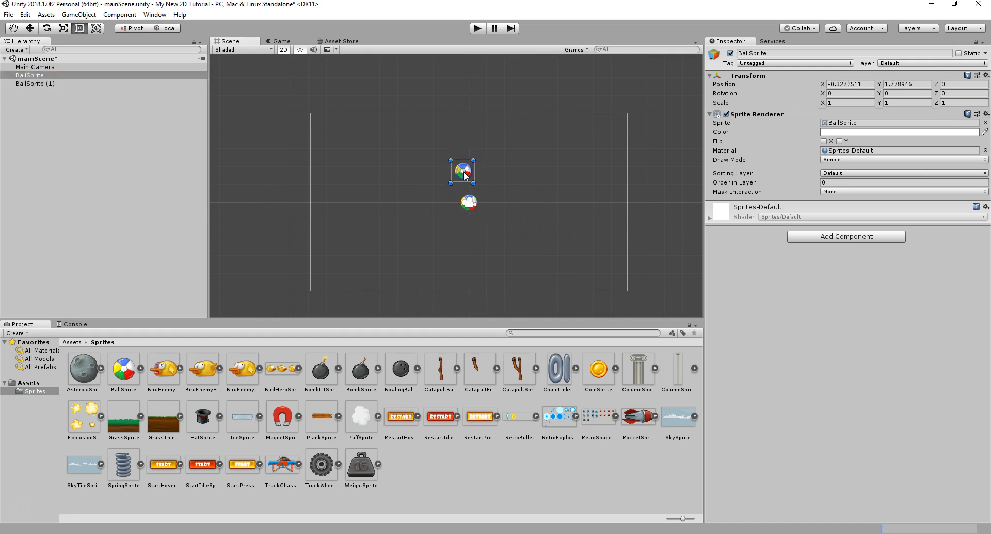
{"action": "left_click", "coordinate": [851, 83]}
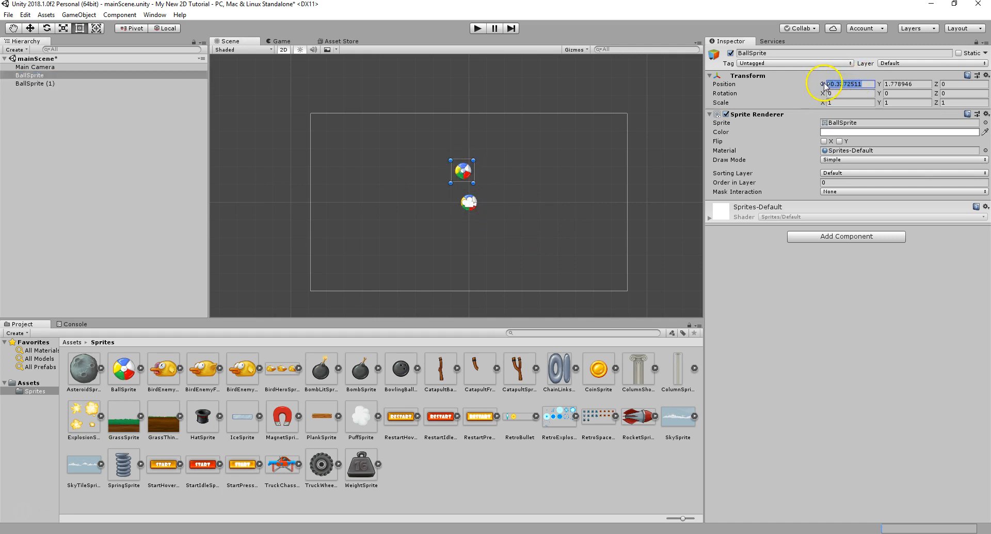
{"action": "left_click", "coordinate": [905, 84]}
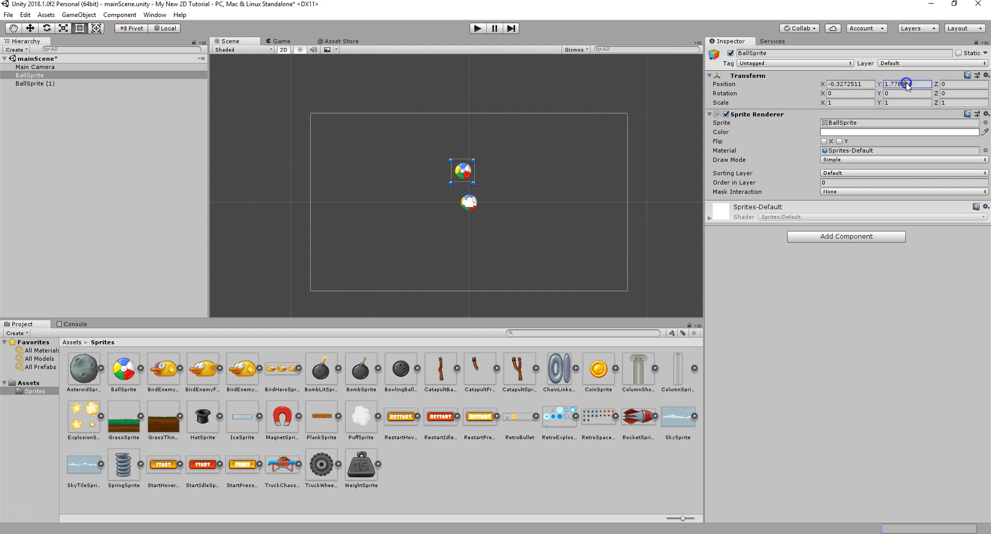
{"action": "left_click", "coordinate": [942, 85]}
{"action": "left_click_drag", "start_coordinate": [745, 80], "coordinate": [608, 82]}
{"action": "left_click", "coordinate": [280, 41]}
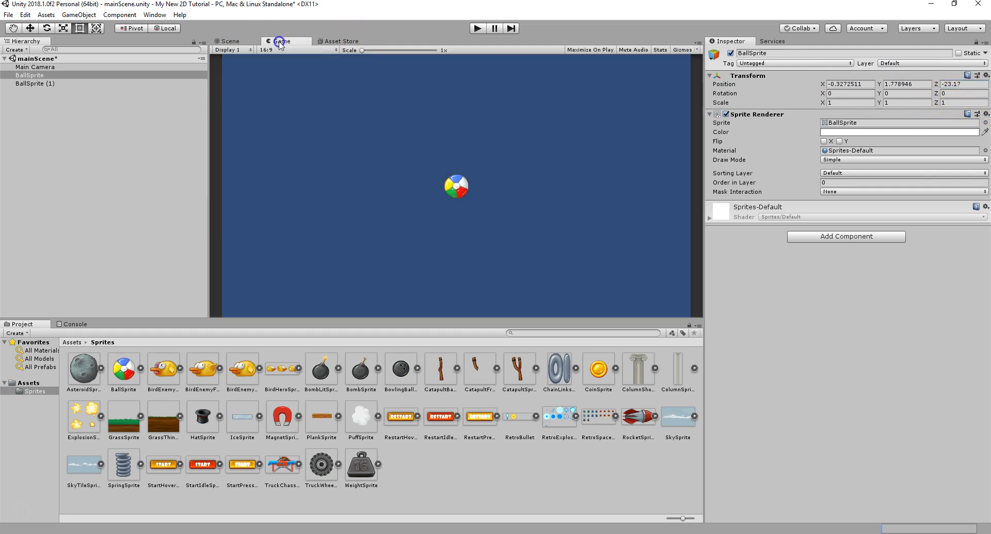
Raise the upper ball's Z position to about -9.54 while viewing the game.
{"action": "left_click_drag", "start_coordinate": [863, 89], "coordinate": [666, 169]}
{"action": "left_click_drag", "start_coordinate": [573, 158], "coordinate": [484, 155]}
{"action": "left_click_drag", "start_coordinate": [248, 150], "coordinate": [183, 148]}
Compare the transforms of the Main Camera and both balls, and set the first BallSprite's Z position to -5.5.
{"action": "left_click", "coordinate": [49, 67]}
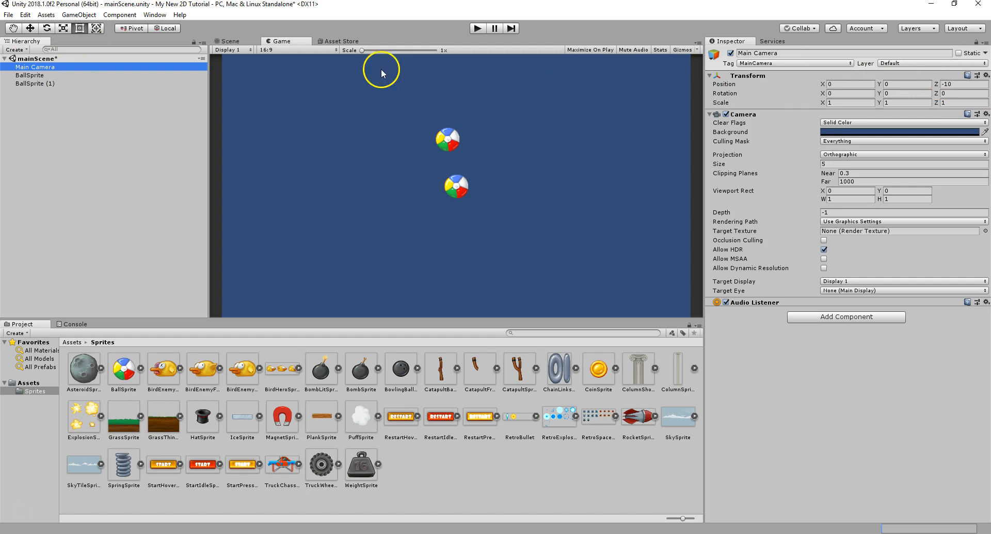
{"action": "left_click", "coordinate": [36, 75]}
{"action": "left_click", "coordinate": [40, 83]}
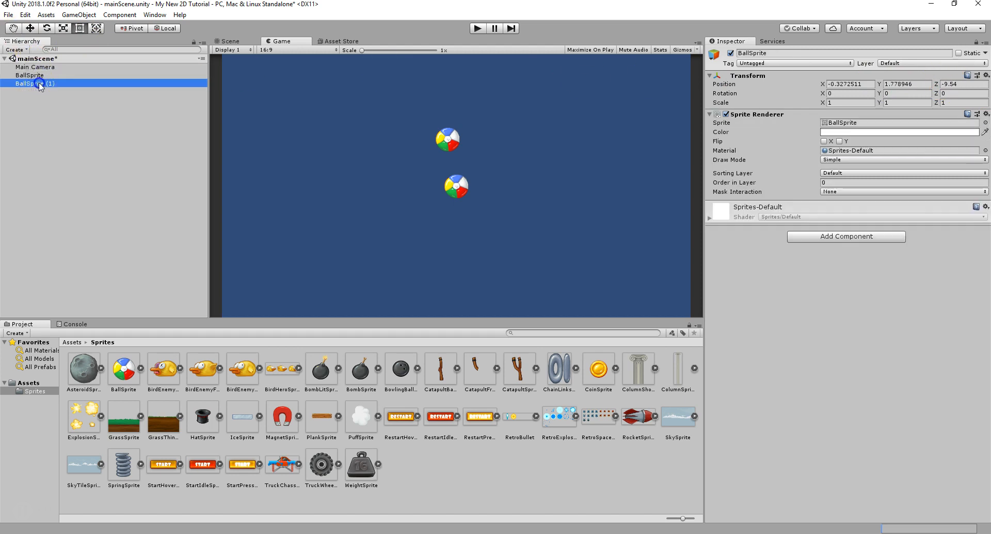
{"action": "left_click", "coordinate": [32, 76]}
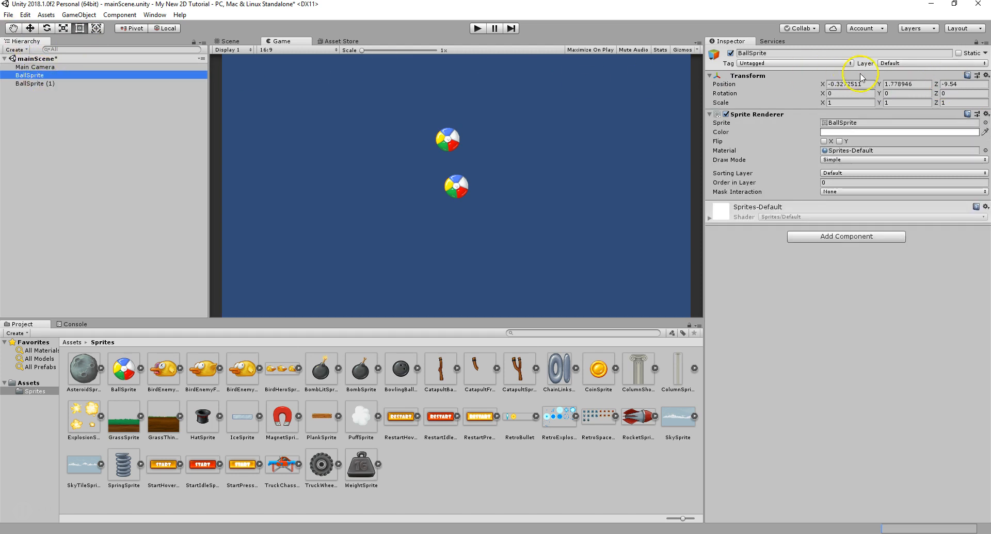
{"action": "left_click_drag", "start_coordinate": [936, 85], "coordinate": [930, 85]}
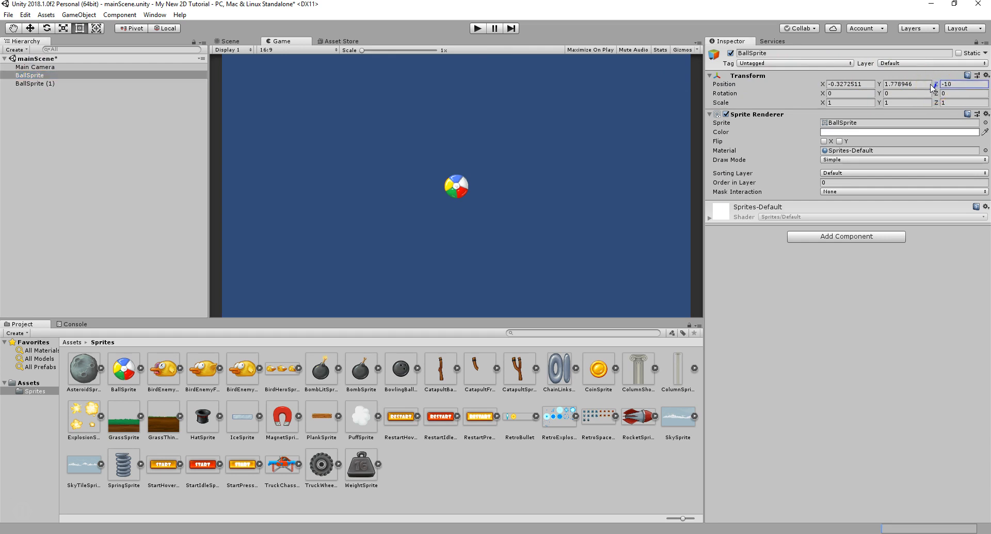
{"action": "left_click_drag", "start_coordinate": [932, 88], "coordinate": [949, 86]}
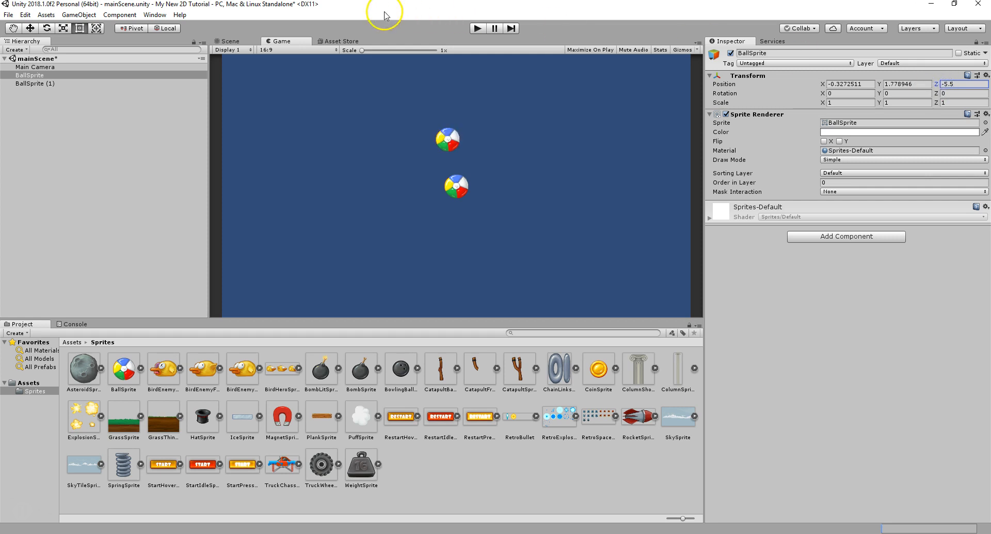
Return to the Scene view and delete the second BallSprite at the origin.
{"action": "left_click", "coordinate": [231, 41]}
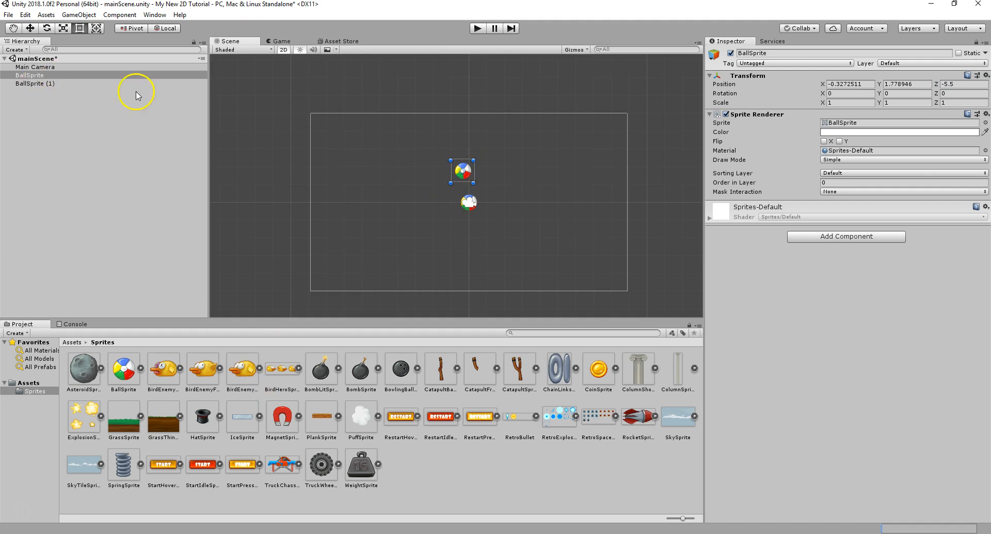
{"action": "right_click", "coordinate": [71, 84]}
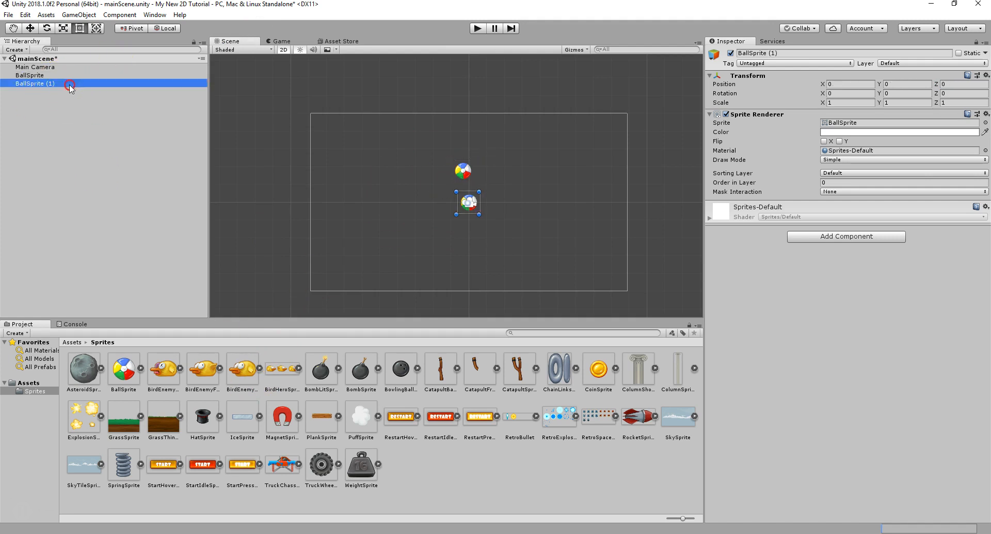
{"action": "left_click", "coordinate": [99, 142]}
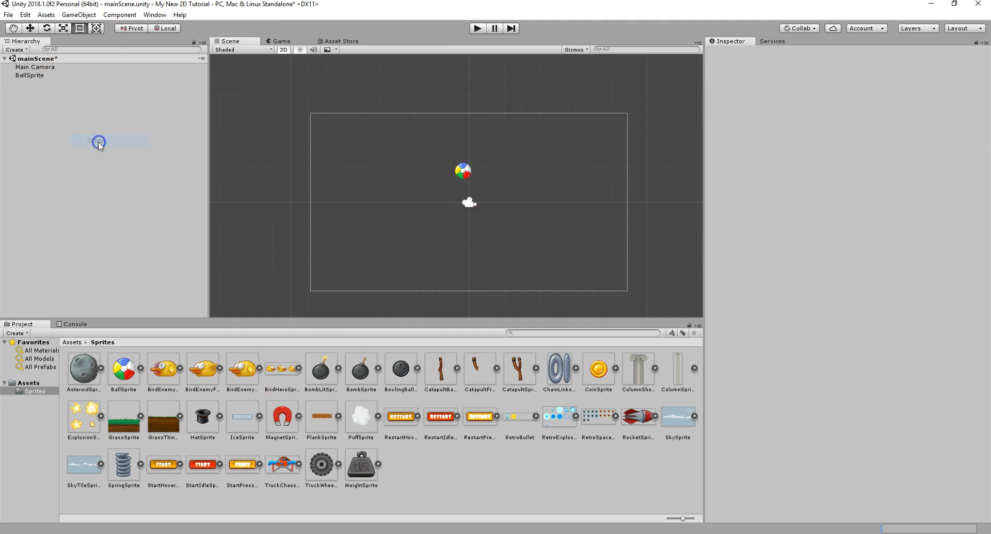
Try rotating the remaining ball about its X and Y axes, and undo the rotation.
{"action": "left_click", "coordinate": [464, 173]}
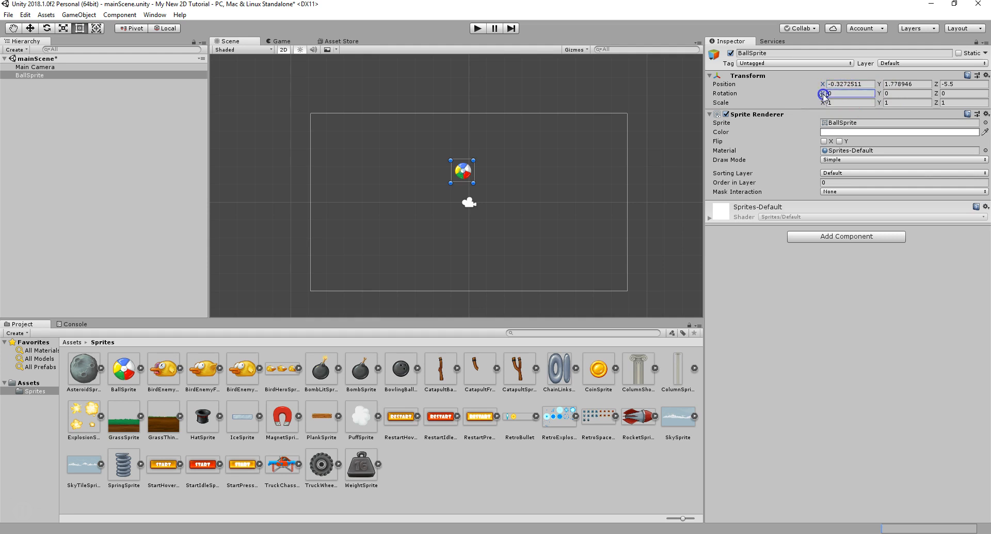
{"action": "left_click_drag", "start_coordinate": [900, 96], "coordinate": [915, 226]}
{"action": "left_click_drag", "start_coordinate": [878, 96], "coordinate": [936, 164]}
{"action": "key", "text": "ctrl+z"}
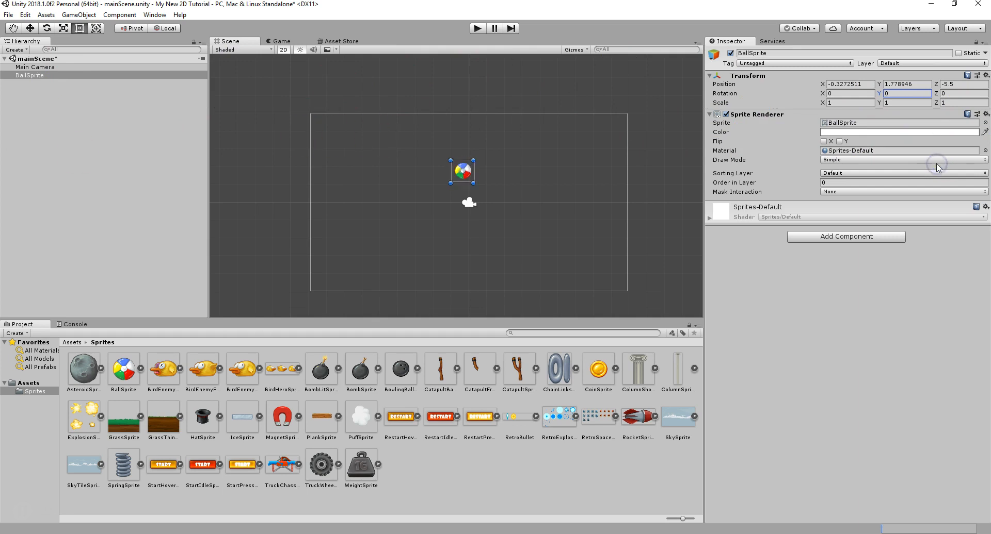
Try rotating the ball about its Z axis and reset the Z rotation to 0.
{"action": "left_click_drag", "start_coordinate": [940, 97], "coordinate": [60, 198]}
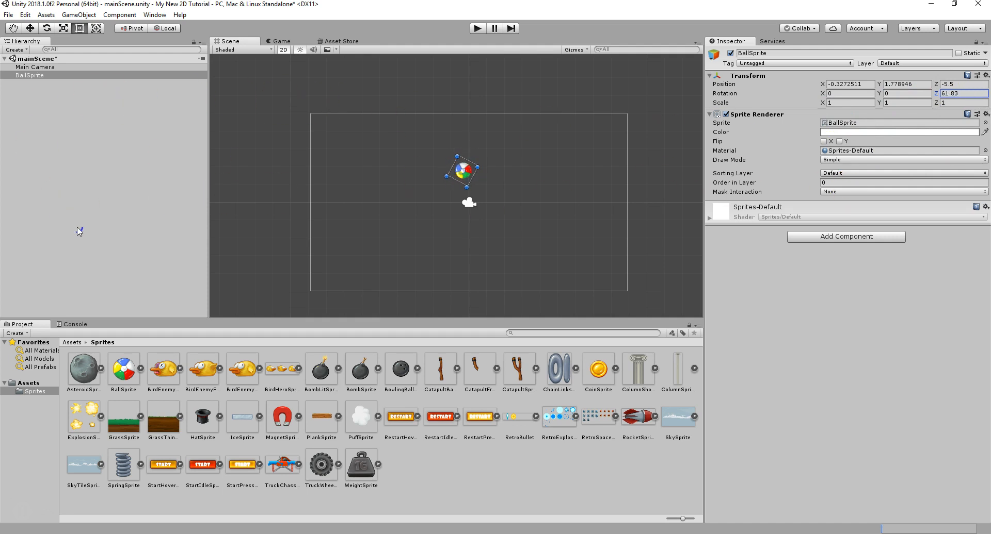
{"action": "left_click_drag", "start_coordinate": [79, 229], "coordinate": [758, 268]}
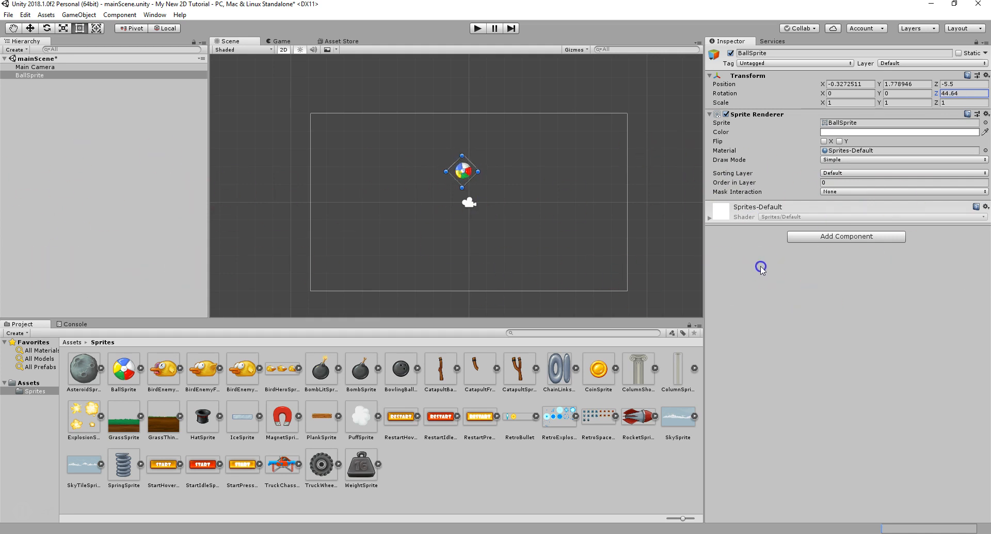
{"action": "type", "text": "0"}
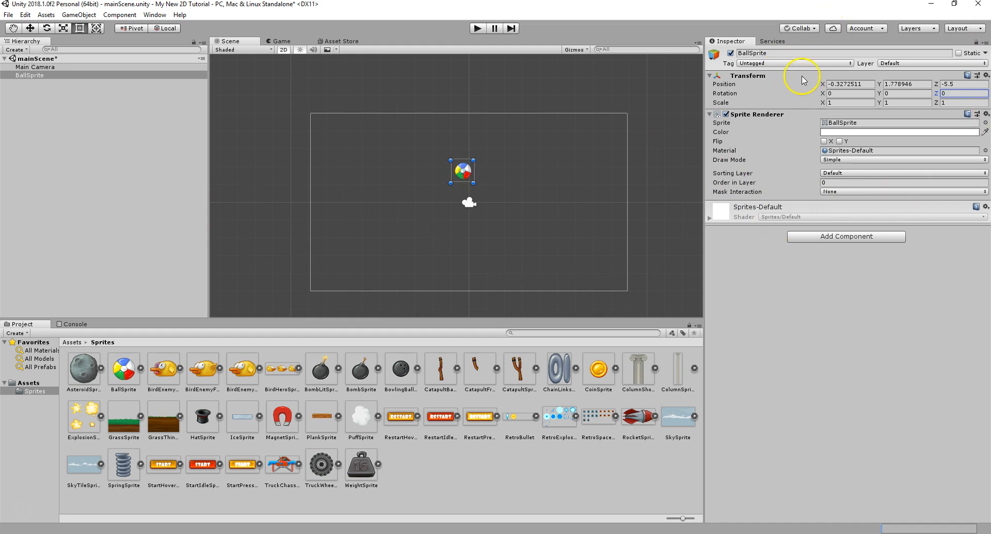
Set the ball's X position to 1.
{"action": "left_click", "coordinate": [838, 84]}
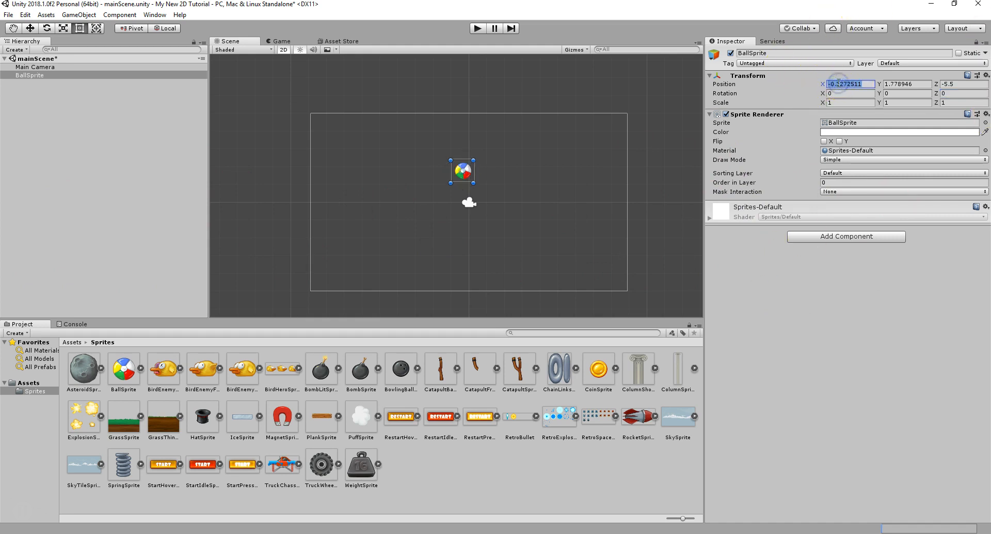
{"action": "type", "text": "1"}
{"action": "left_click_drag", "start_coordinate": [826, 85], "coordinate": [874, 85]}
{"action": "left_click", "coordinate": [867, 85]}
{"action": "type", "text": "1"}
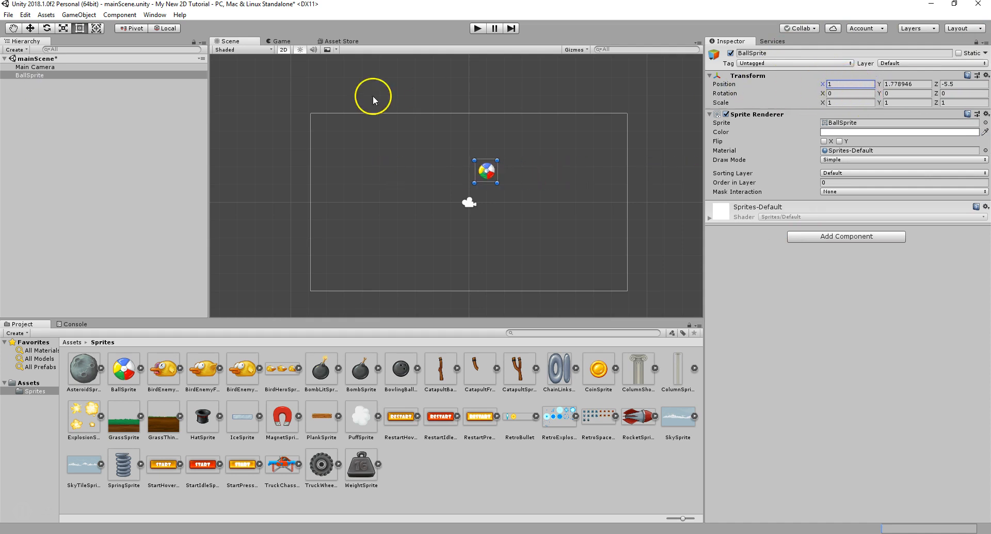
Reset the whole transform of the ball sprite to its default values.
{"action": "left_click", "coordinate": [985, 76]}
{"action": "left_click", "coordinate": [974, 85]}
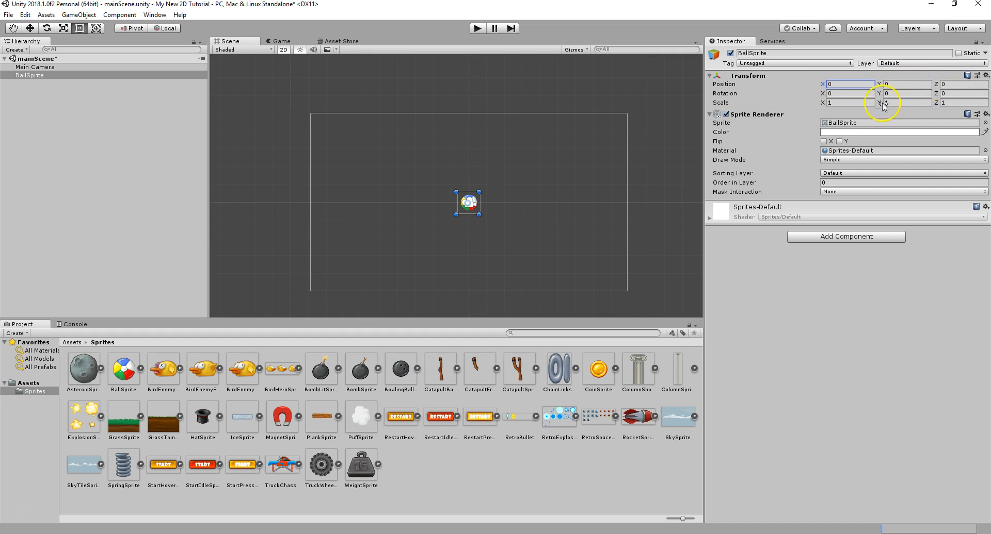
Try changing the ball's X scale and set it back to 1.
{"action": "left_click_drag", "start_coordinate": [822, 103], "coordinate": [803, 106]}
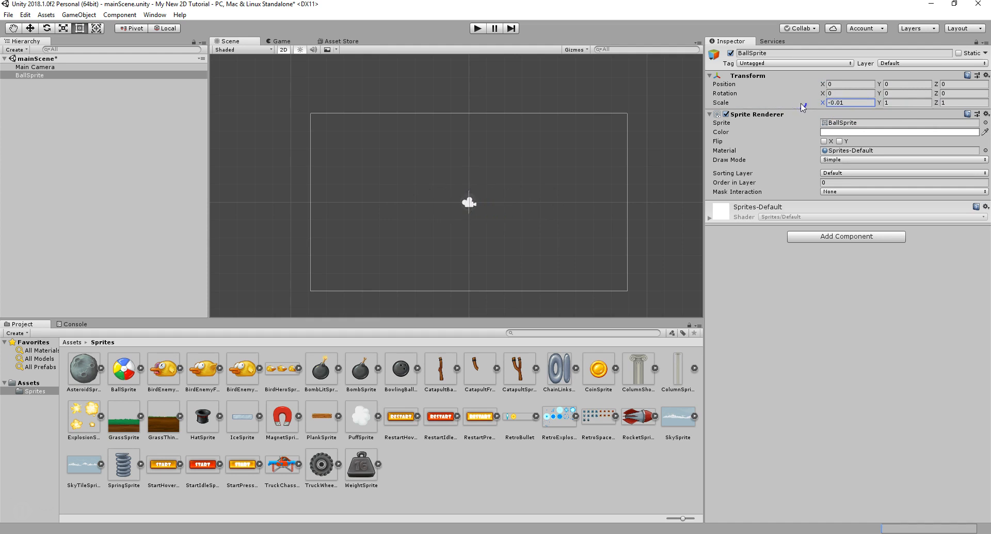
{"action": "left_click_drag", "start_coordinate": [803, 106], "coordinate": [807, 107]}
{"action": "left_click", "coordinate": [832, 101]}
{"action": "type", "text": "1"}
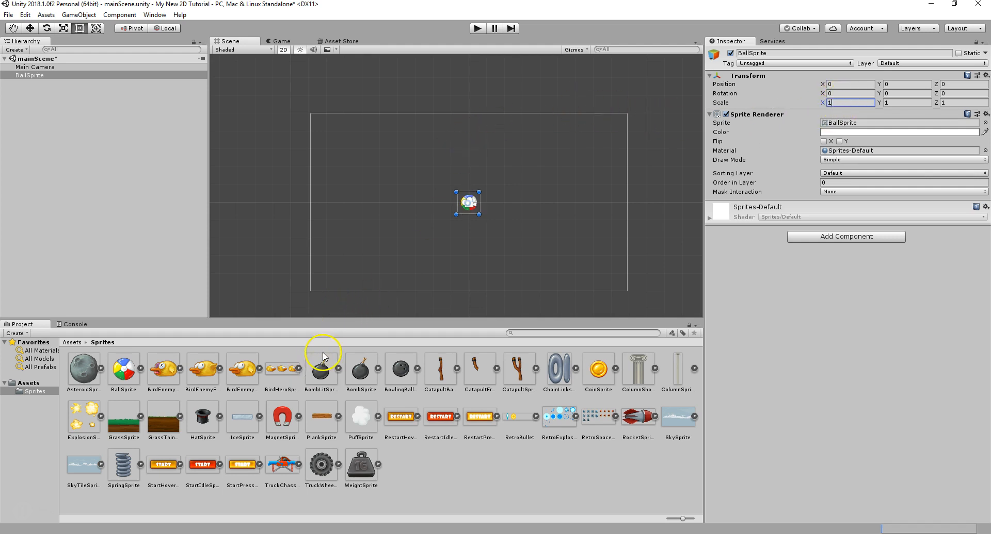
Move the ball up with the Move tool to about X 0.09, Y 2.9.
{"action": "left_click", "coordinate": [13, 28]}
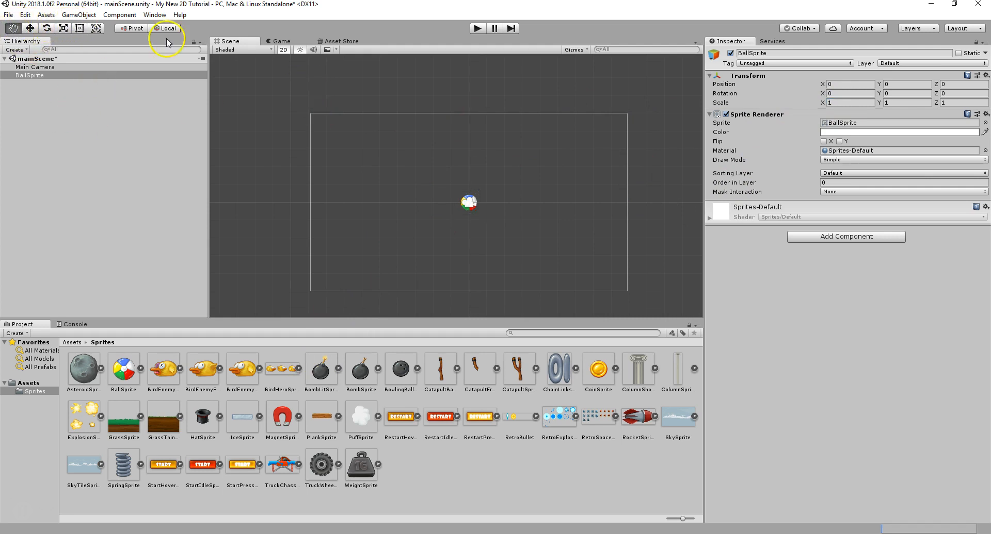
{"action": "left_click_drag", "start_coordinate": [463, 179], "coordinate": [412, 164]}
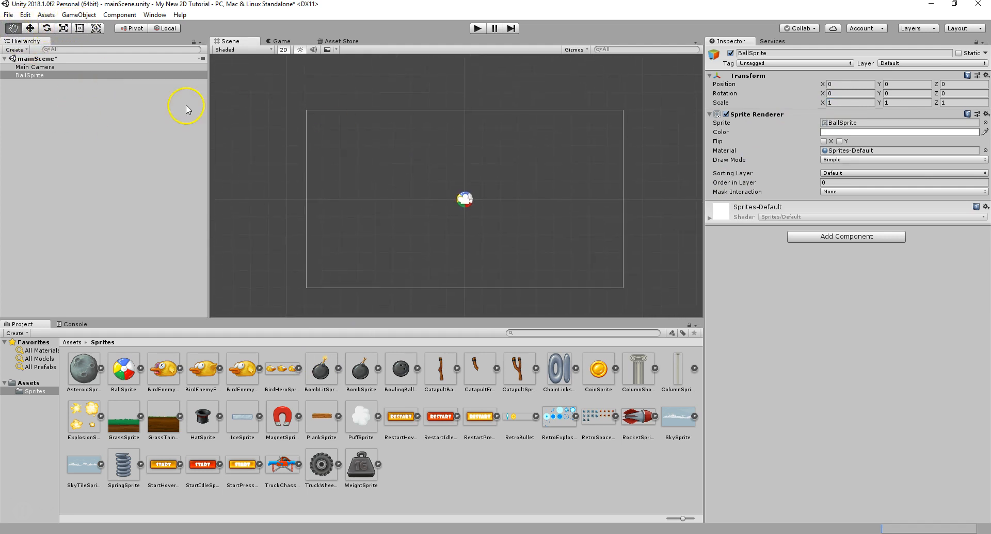
{"action": "left_click", "coordinate": [31, 29]}
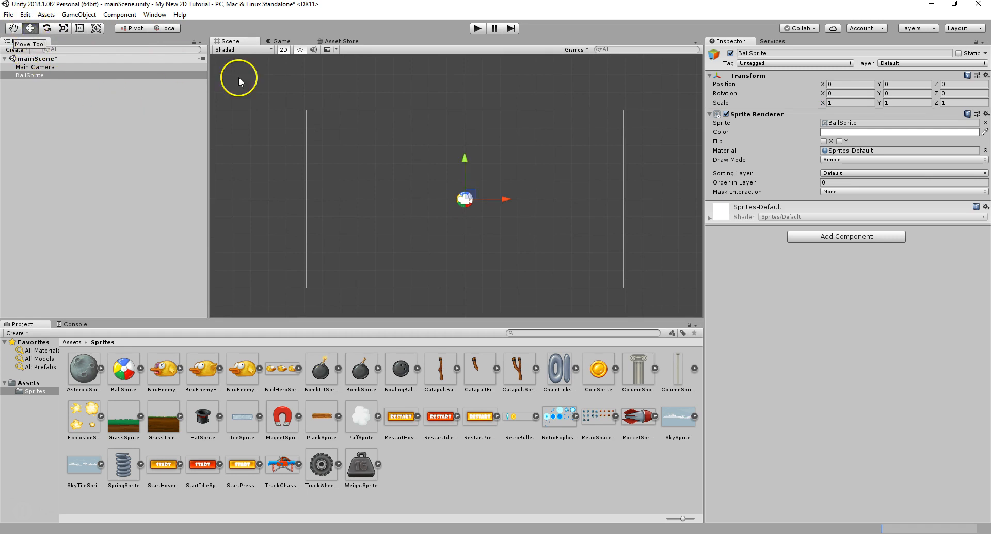
{"action": "left_click_drag", "start_coordinate": [469, 159], "coordinate": [469, 127]}
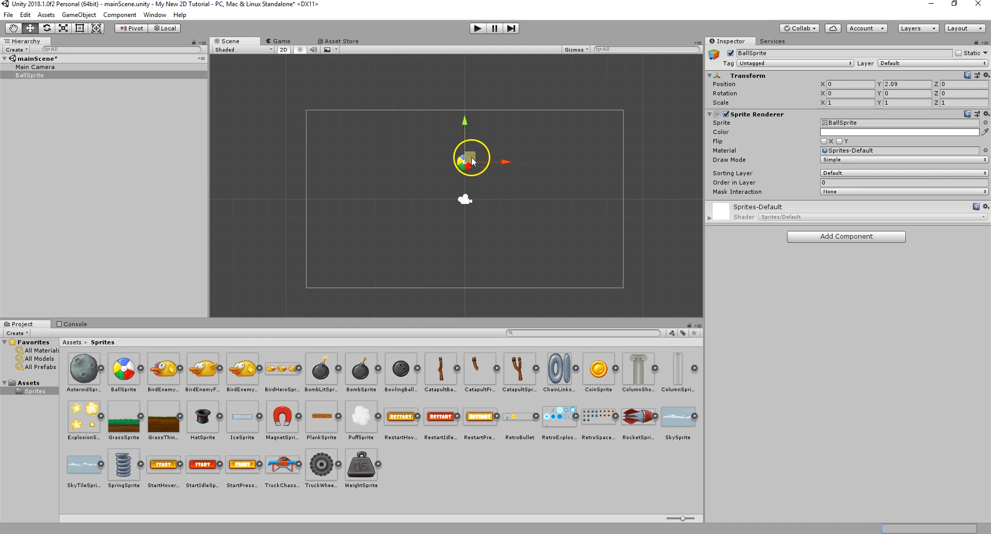
{"action": "left_click_drag", "start_coordinate": [472, 159], "coordinate": [506, 147]}
Try rotating the ball in the scene with the Rotate tool, and undo the rotations.
{"action": "left_click", "coordinate": [46, 27]}
{"action": "mouse_move", "coordinate": [500, 113]}
{"action": "left_mouse_down"}
{"action": "mouse_move", "coordinate": [491, 125]}
{"action": "mouse_move", "coordinate": [498, 191]}
{"action": "mouse_move", "coordinate": [449, 23]}
{"action": "mouse_move", "coordinate": [501, 191]}
{"action": "mouse_move", "coordinate": [502, 124]}
{"action": "mouse_move", "coordinate": [524, 206]}
{"action": "mouse_move", "coordinate": [393, 74]}
{"action": "mouse_move", "coordinate": [527, 143]}
{"action": "mouse_move", "coordinate": [517, 116]}
{"action": "left_mouse_up"}
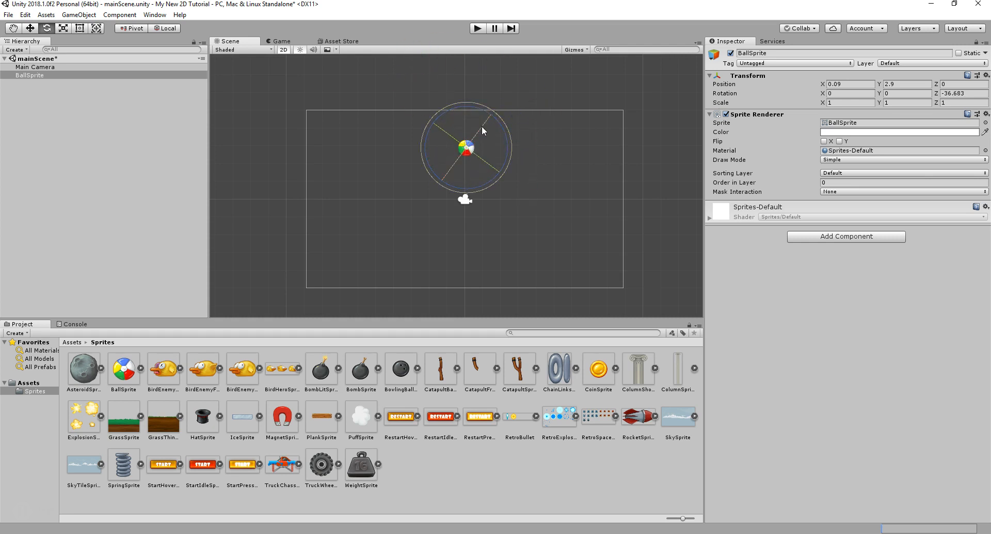
{"action": "left_click_drag", "start_coordinate": [444, 175], "coordinate": [489, 138]}
{"action": "key", "text": "ctrl+z"}
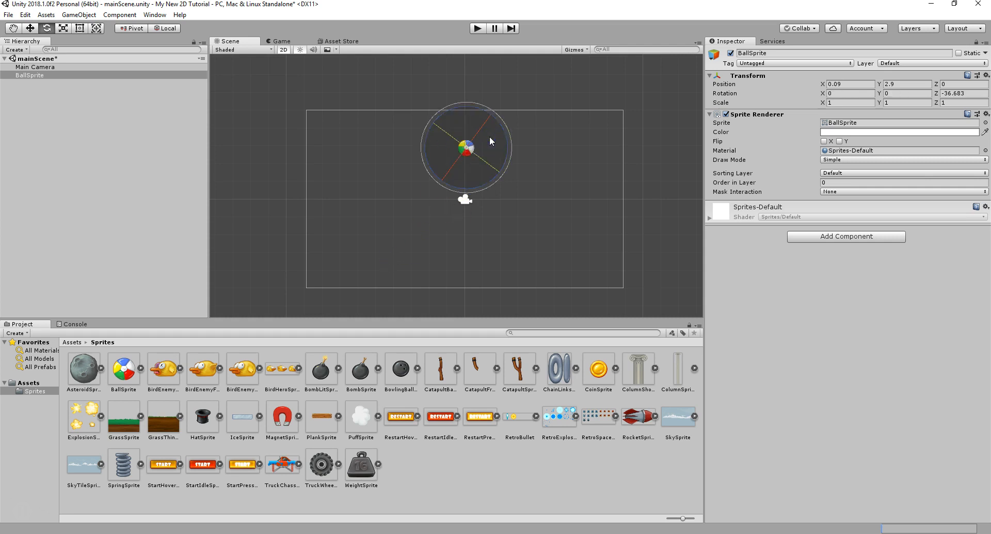
{"action": "key", "text": "ctrl+z"}
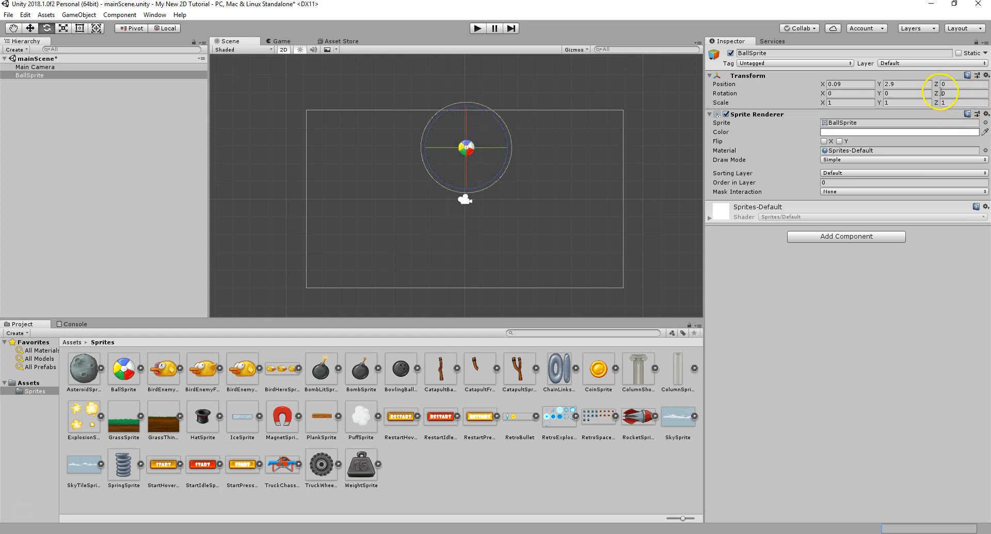
Rotate the ball about its Z axis to 7.92 degrees.
{"action": "left_click_drag", "start_coordinate": [938, 95], "coordinate": [949, 96]}
{"action": "left_click_drag", "start_coordinate": [91, 94], "coordinate": [99, 94]}
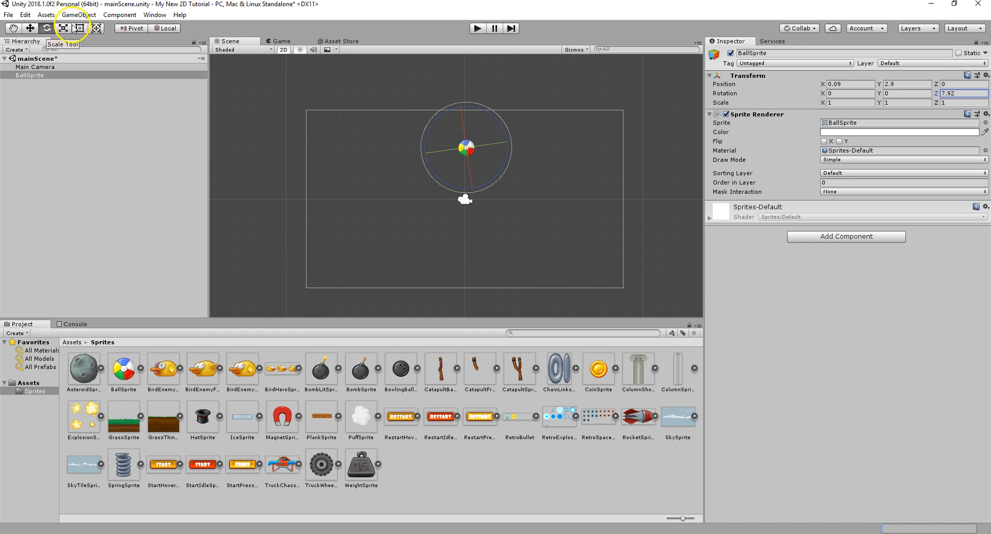
Try stretching the ball along X and Y, undoing each stretch, and scale it uniformly to about 2.38 with the Scale tool.
{"action": "left_click", "coordinate": [67, 27]}
{"action": "left_click", "coordinate": [465, 108]}
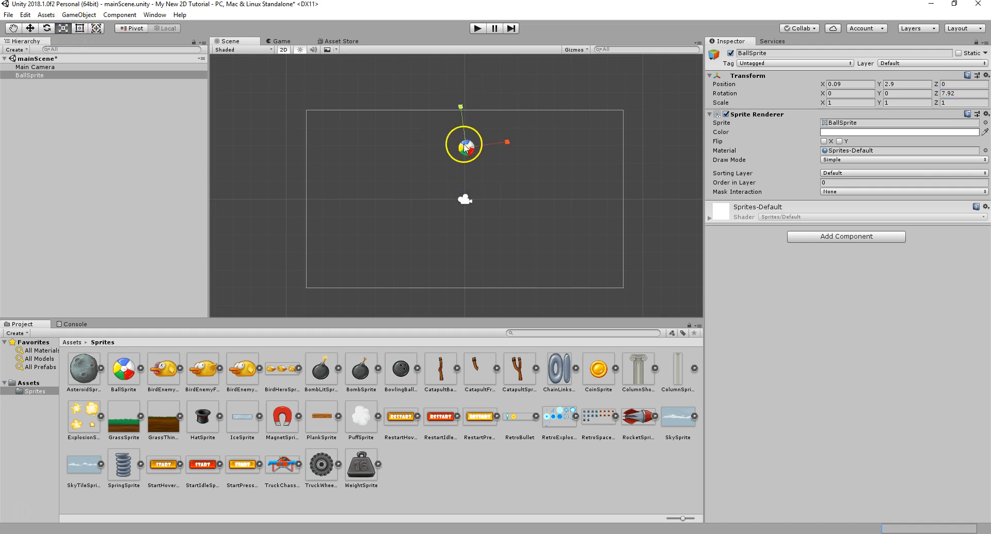
{"action": "left_click_drag", "start_coordinate": [508, 141], "coordinate": [540, 131]}
{"action": "key", "text": "ctrl+z"}
{"action": "left_click_drag", "start_coordinate": [460, 109], "coordinate": [468, 76]}
{"action": "key", "text": "ctrl+z"}
{"action": "left_click_drag", "start_coordinate": [466, 147], "coordinate": [521, 102]}
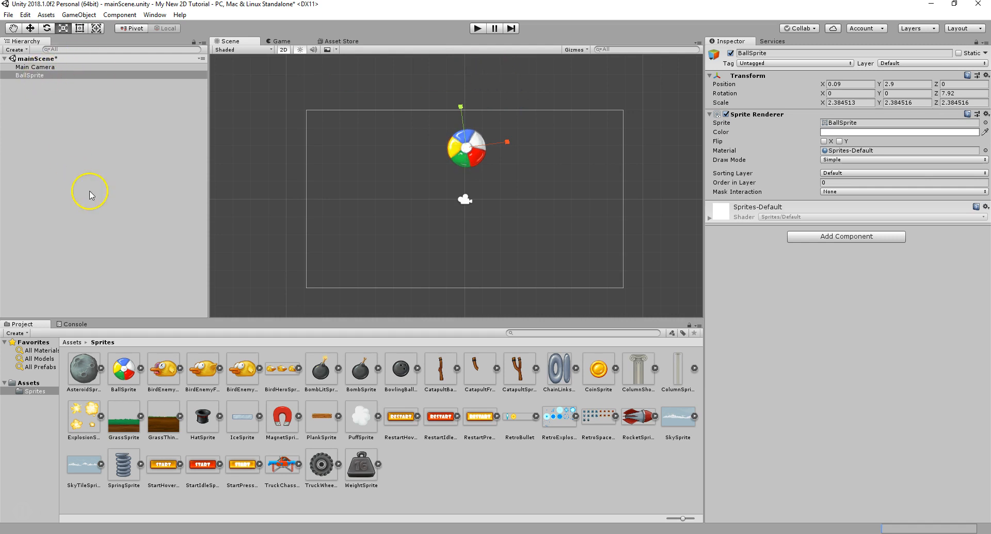
Place GrassSprite in the scene below the ball and scale it to about 2.3 in X and 0.66 in Y.
{"action": "left_click_drag", "start_coordinate": [133, 404], "coordinate": [473, 216]}
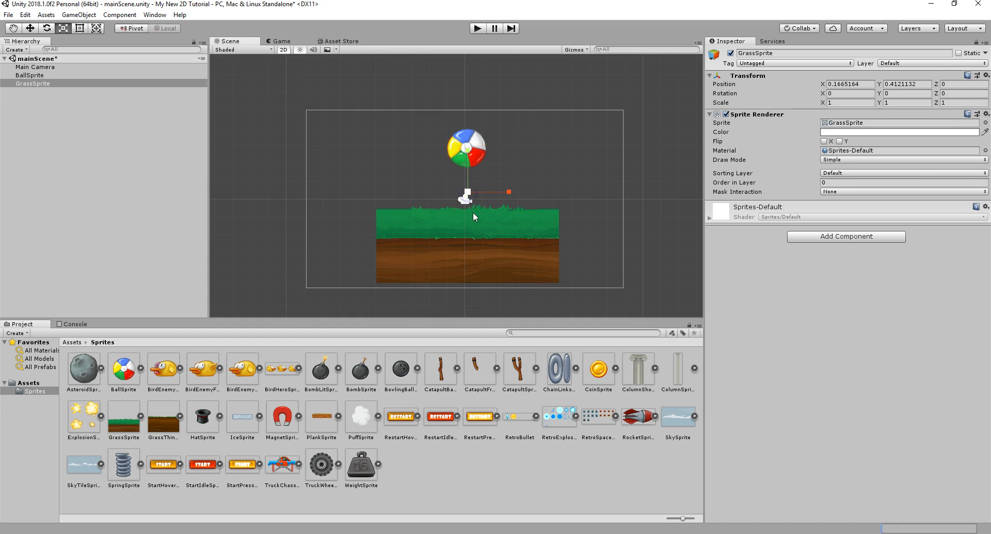
{"action": "left_click_drag", "start_coordinate": [512, 191], "coordinate": [566, 192]}
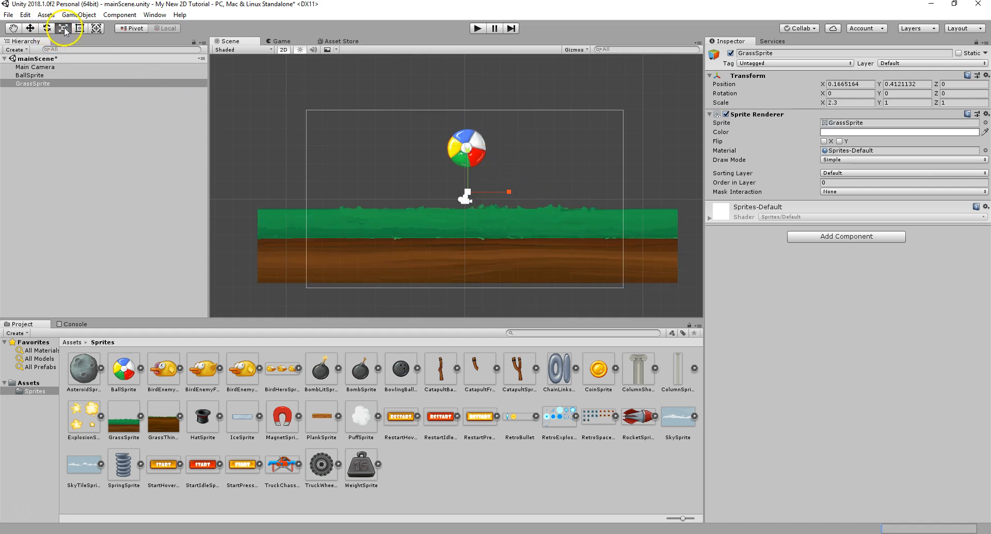
{"action": "left_click_drag", "start_coordinate": [467, 151], "coordinate": [470, 168]}
Move the grass down to the lower edge of the camera frame, at about X -0.04, Y -2.44.
{"action": "left_click", "coordinate": [30, 28]}
{"action": "left_click_drag", "start_coordinate": [472, 193], "coordinate": [470, 241]}
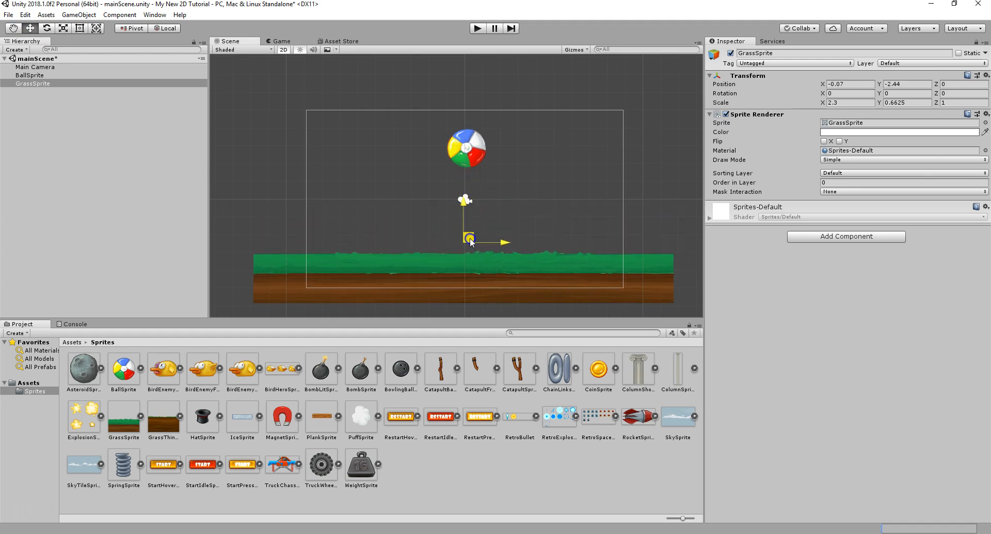
Place SkySprite near the centre of the scene and check the result in the Game view.
{"action": "left_click_drag", "start_coordinate": [678, 417], "coordinate": [475, 204]}
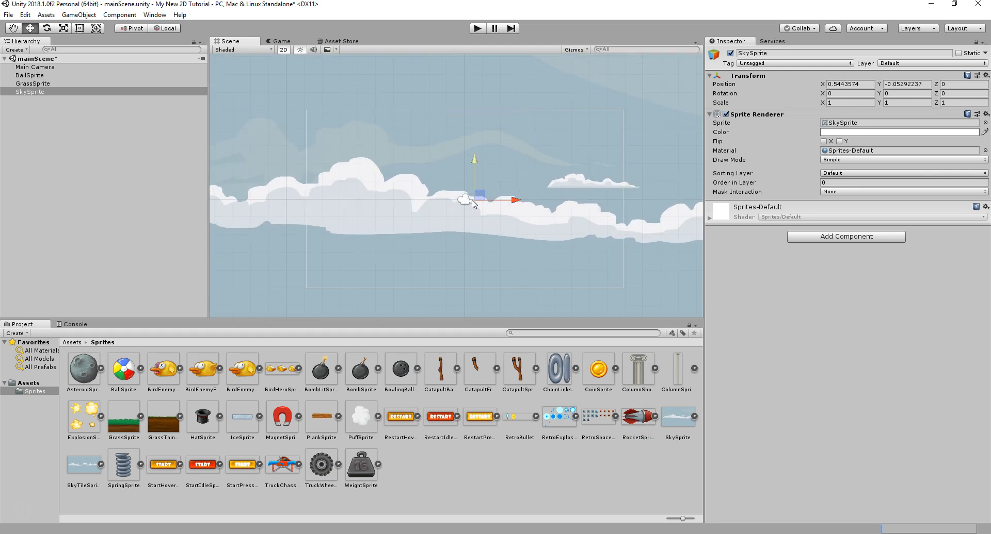
{"action": "left_click", "coordinate": [284, 41]}
{"action": "left_click", "coordinate": [286, 61]}
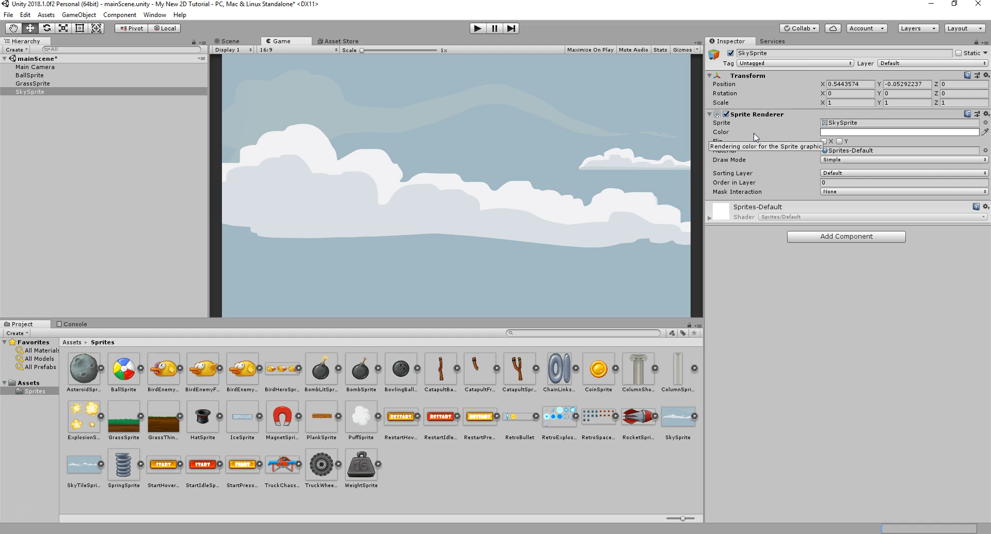
Add two new sorting layers named Background and Foreground, in that order below Default.
{"action": "left_click", "coordinate": [841, 174]}
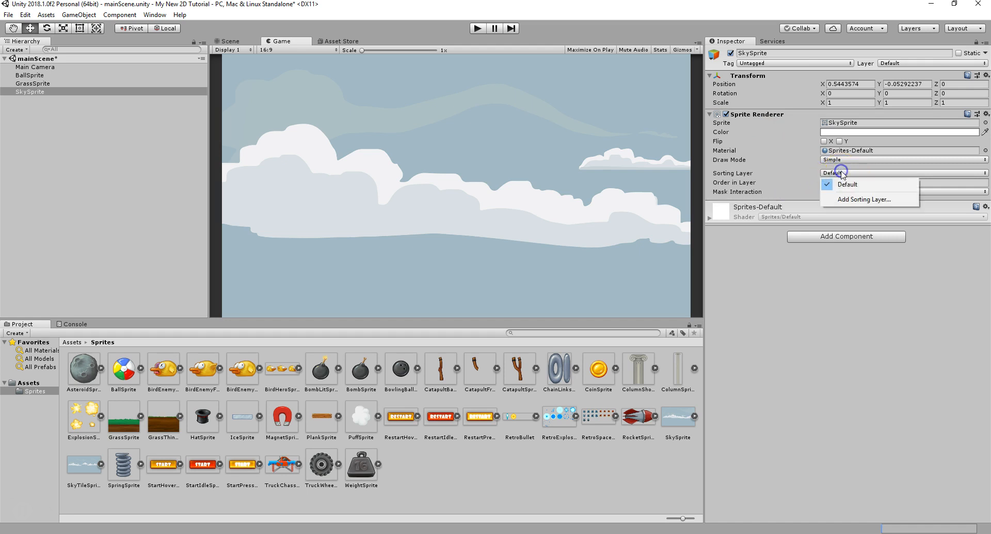
{"action": "left_click", "coordinate": [854, 200]}
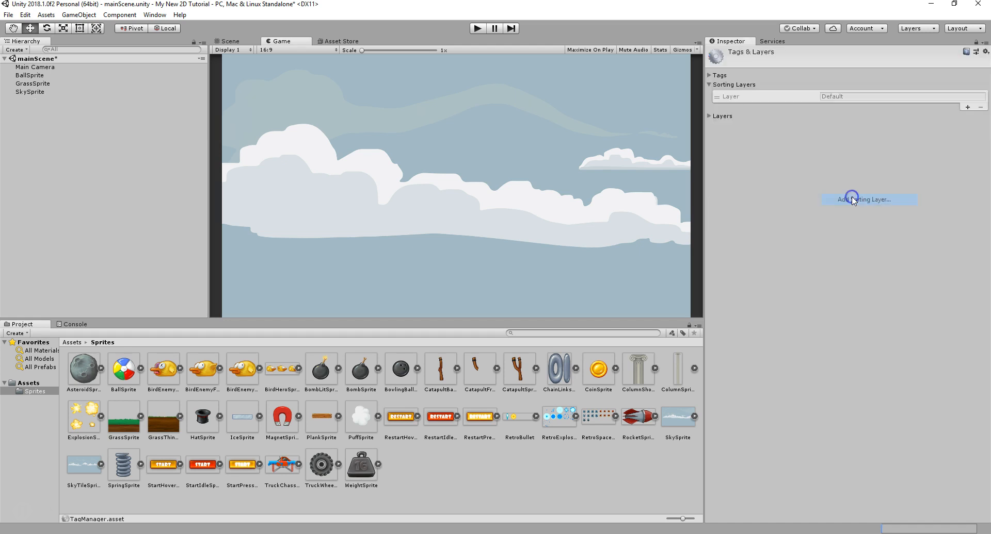
{"action": "left_click", "coordinate": [967, 107]}
{"action": "left_click", "coordinate": [819, 106]}
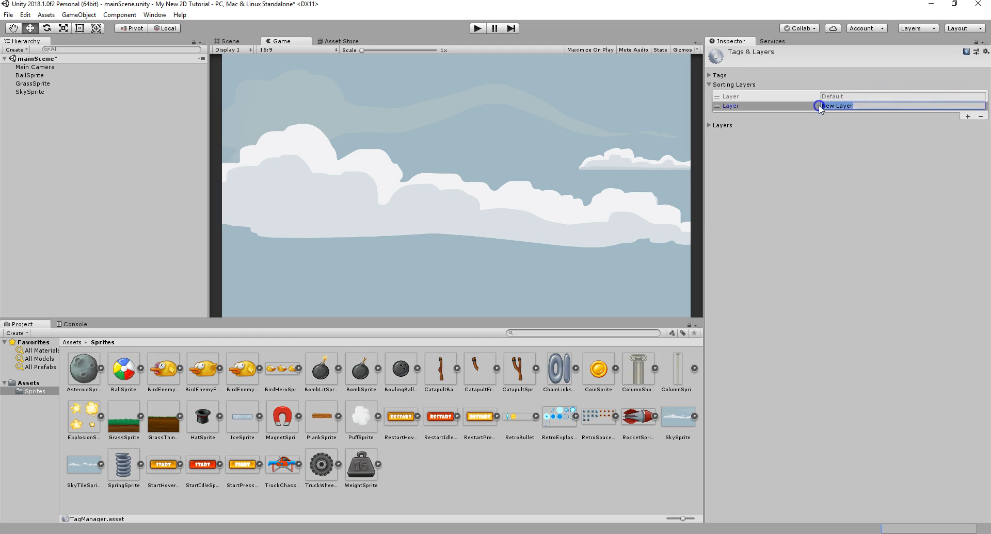
{"action": "type", "text": "Backg"}
{"action": "left_click", "coordinate": [967, 116]}
{"action": "left_click", "coordinate": [916, 114]}
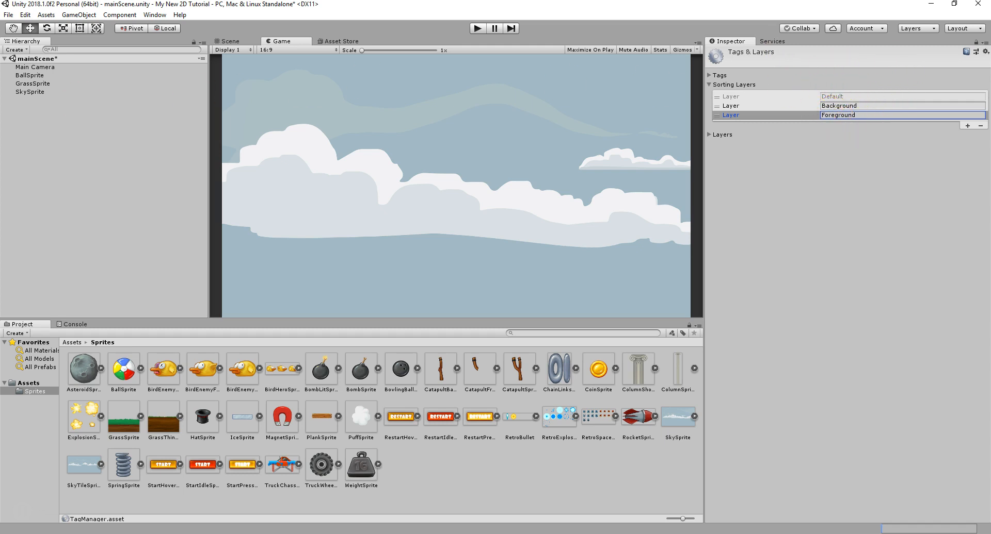
Assign SkySprite to the Background sorting layer.
{"action": "left_click", "coordinate": [43, 91]}
{"action": "left_click", "coordinate": [832, 173]}
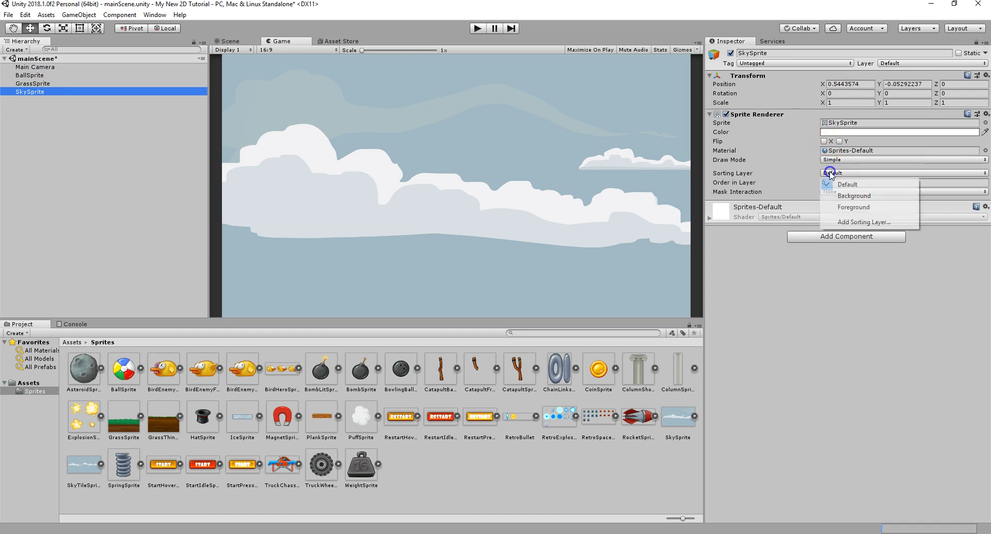
{"action": "left_click", "coordinate": [841, 196]}
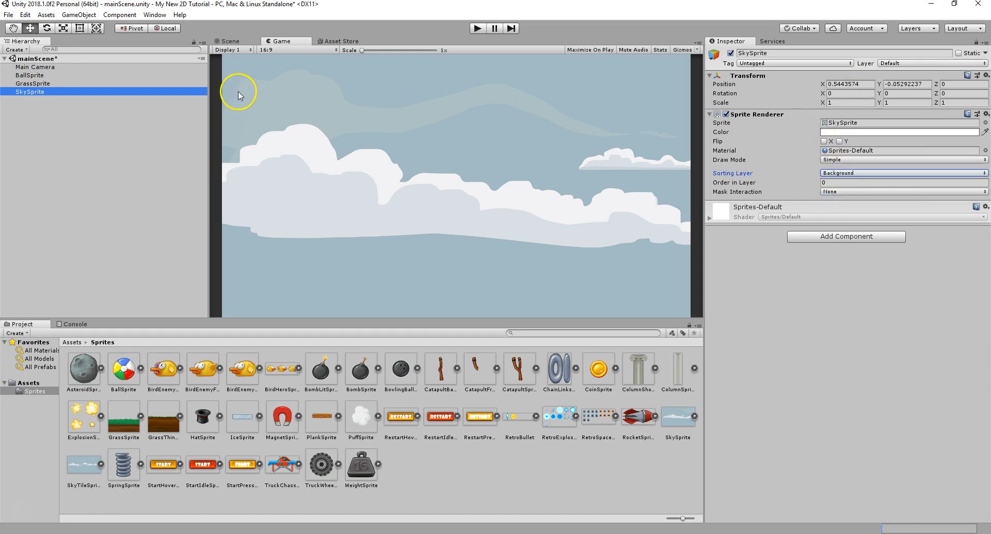
Assign GrassSprite to the Foreground sorting layer.
{"action": "left_click", "coordinate": [63, 85]}
{"action": "left_click", "coordinate": [825, 174]}
{"action": "left_click", "coordinate": [853, 207]}
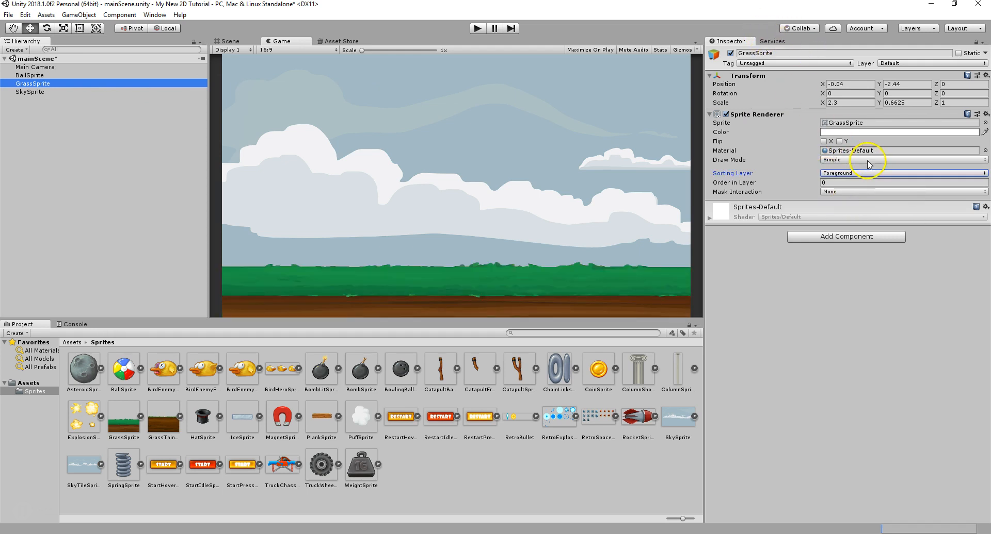
Review the order of the sorting layers and the layers assigned to the grass and sky sprites.
{"action": "left_click", "coordinate": [980, 175]}
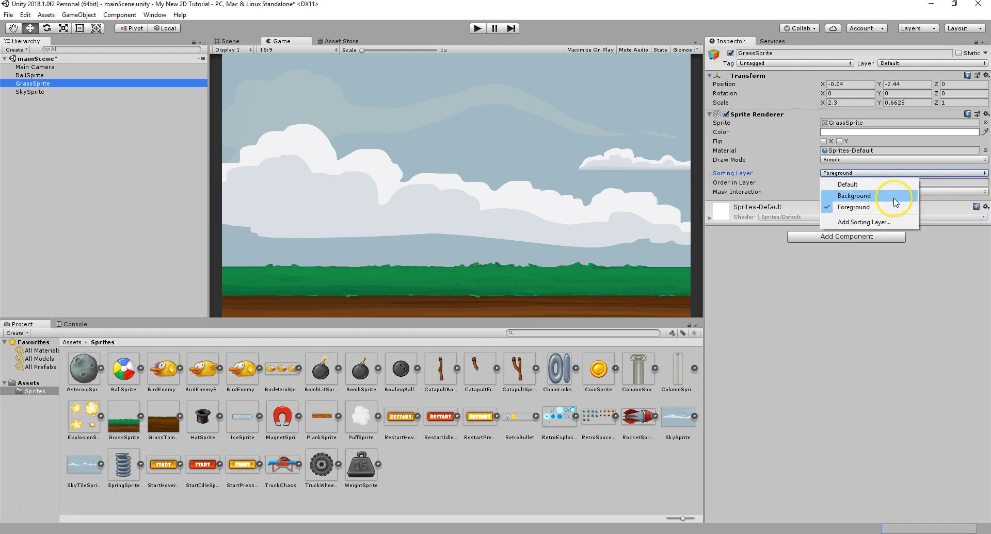
{"action": "left_click", "coordinate": [889, 222]}
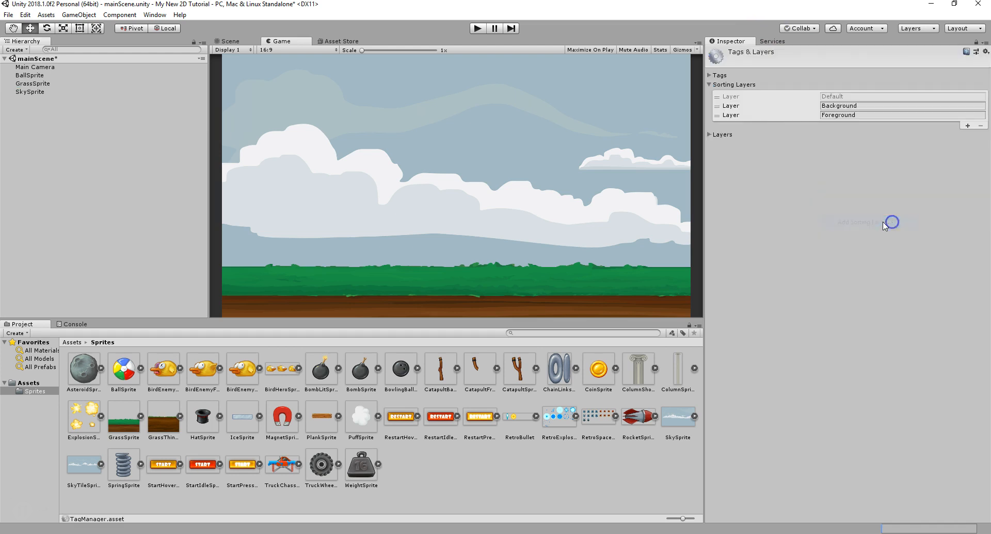
{"action": "left_click", "coordinate": [856, 105]}
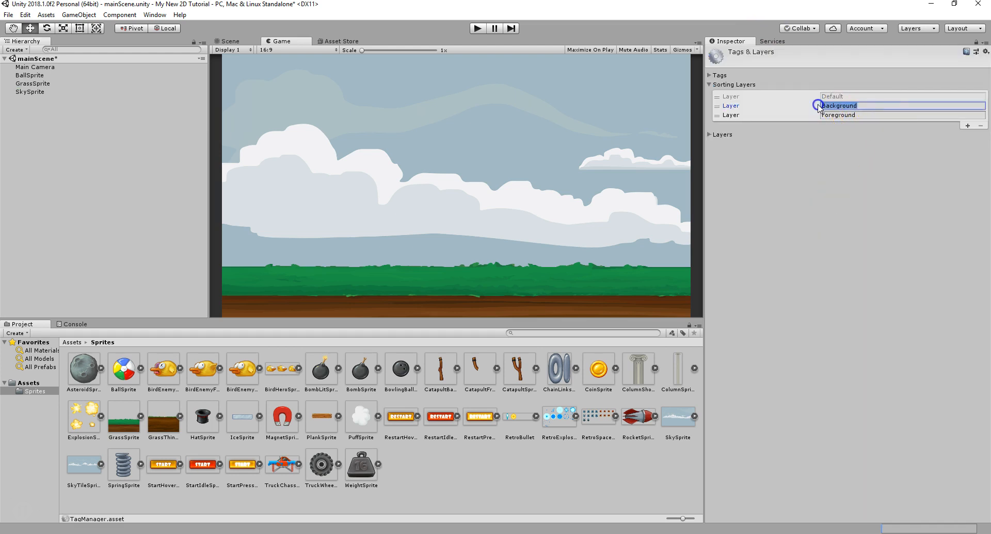
{"action": "left_click", "coordinate": [860, 114]}
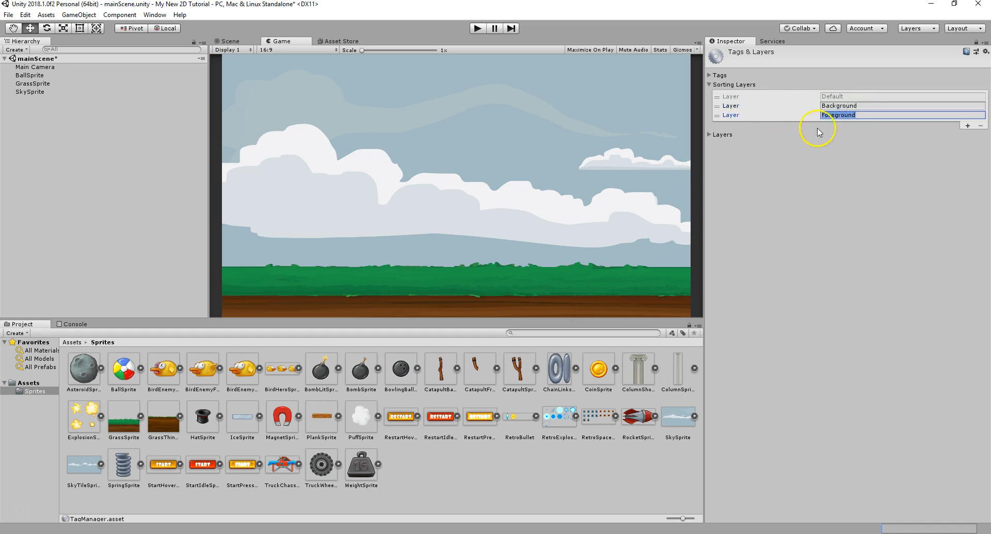
{"action": "left_click", "coordinate": [861, 106]}
{"action": "left_click_drag", "start_coordinate": [863, 108], "coordinate": [816, 118]}
{"action": "left_click", "coordinate": [34, 84]}
{"action": "left_click", "coordinate": [40, 94]}
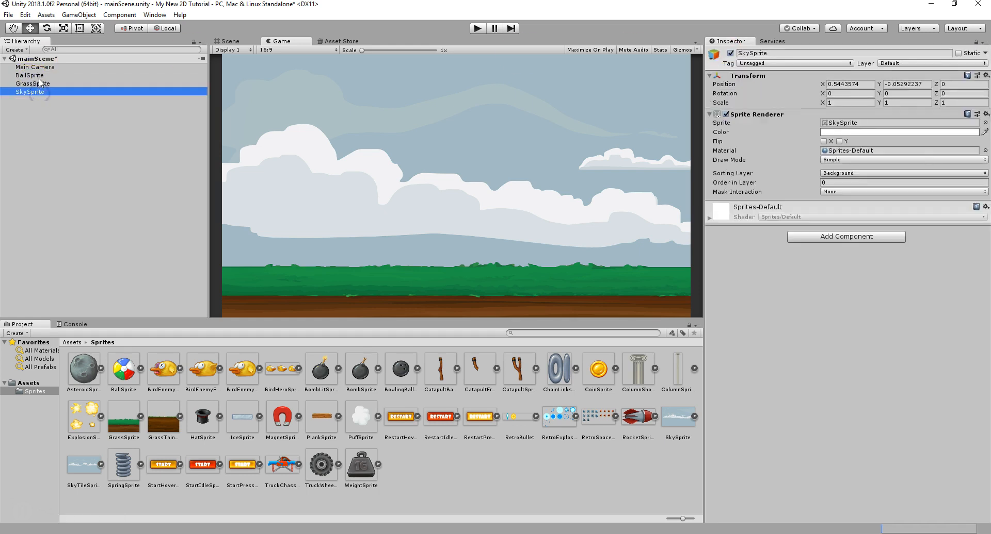
Assign BallSprite to the Background sorting layer and compare its renderer settings with those of SkySprite.
{"action": "left_click", "coordinate": [39, 76]}
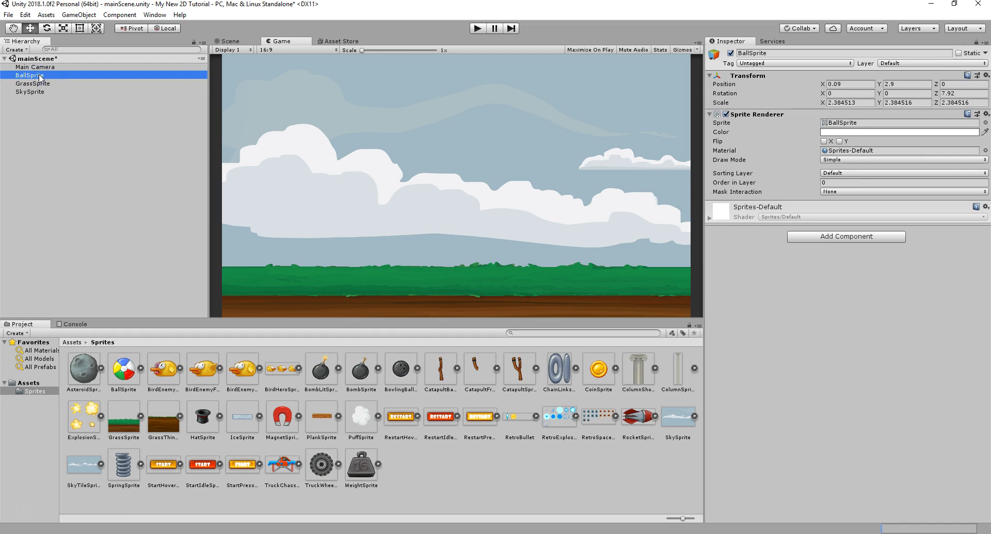
{"action": "left_click", "coordinate": [836, 173]}
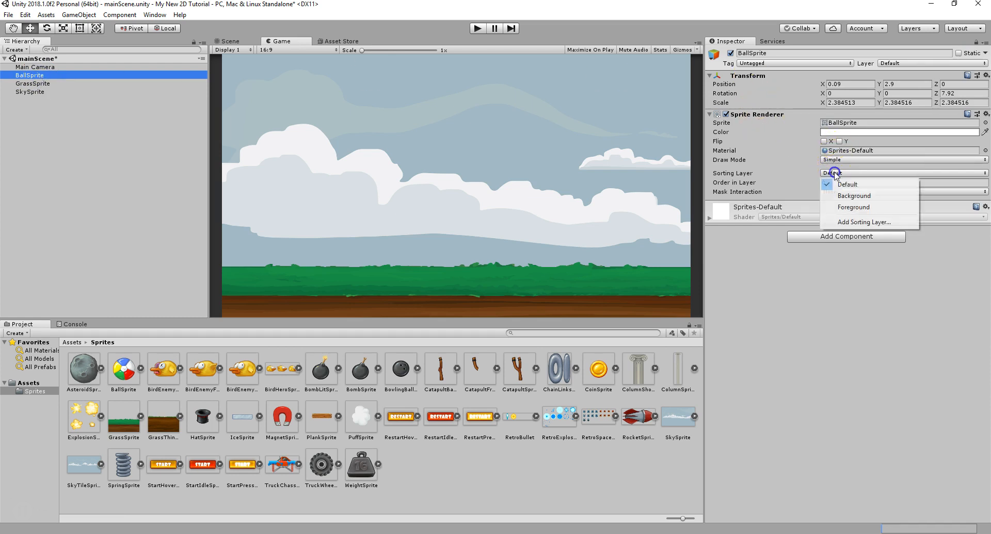
{"action": "left_click", "coordinate": [854, 196]}
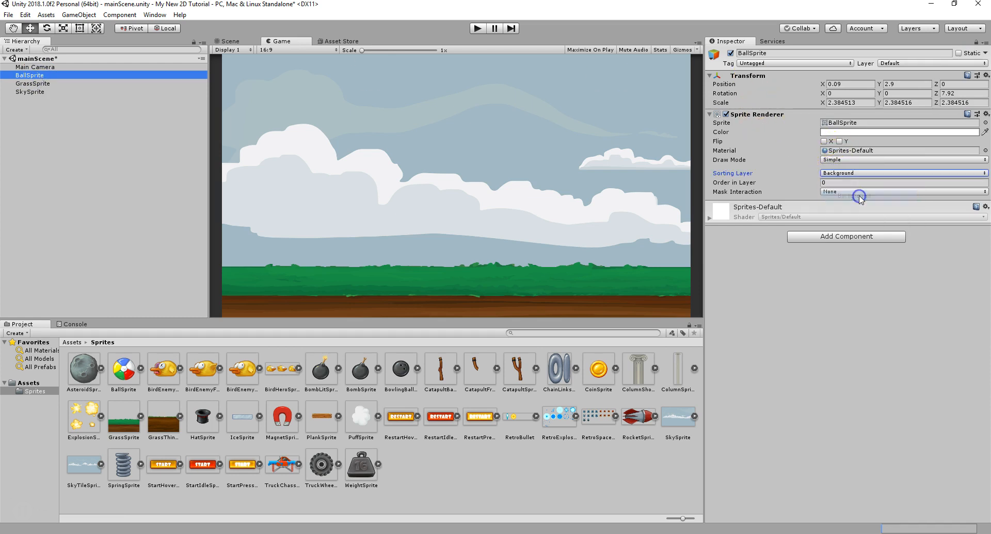
{"action": "left_click", "coordinate": [51, 93]}
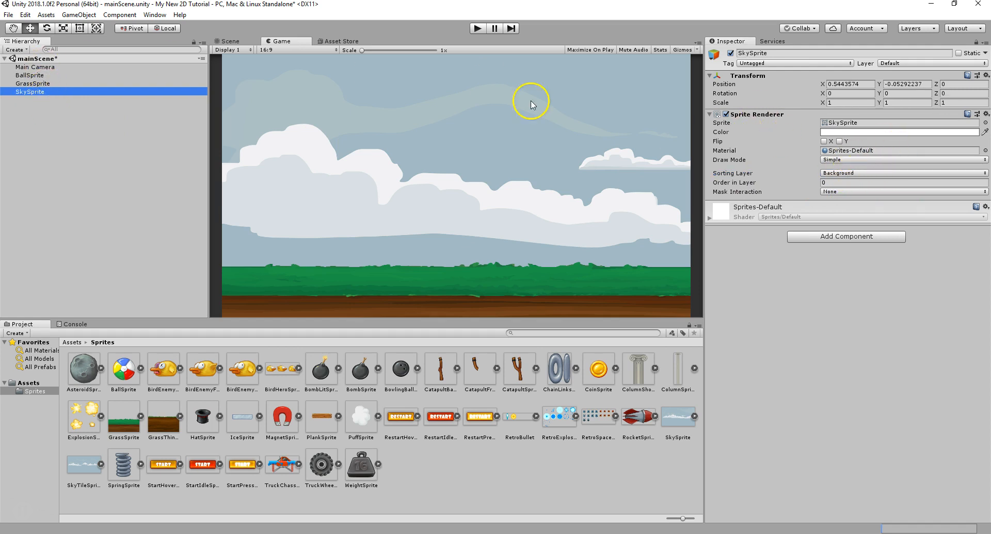
{"action": "left_click", "coordinate": [45, 76]}
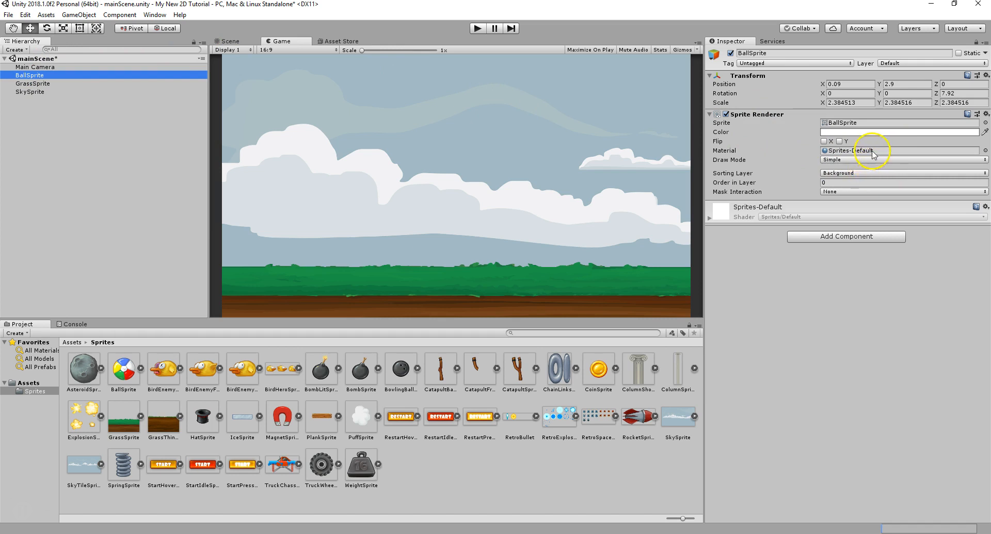
Compare the Order in Layer of BallSprite and SkySprite, and set BallSprite's Order in Layer to 1.
{"action": "left_click", "coordinate": [846, 183]}
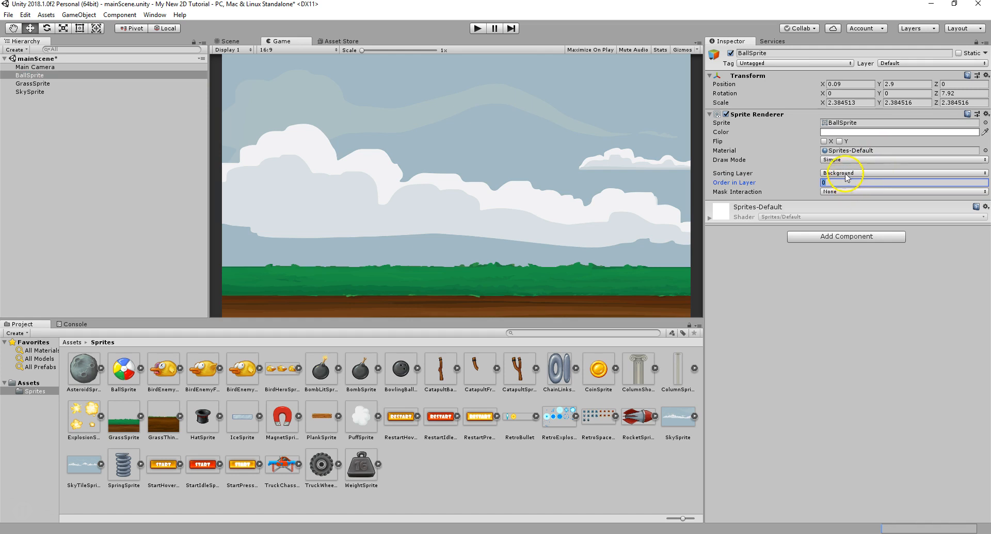
{"action": "left_click", "coordinate": [34, 91]}
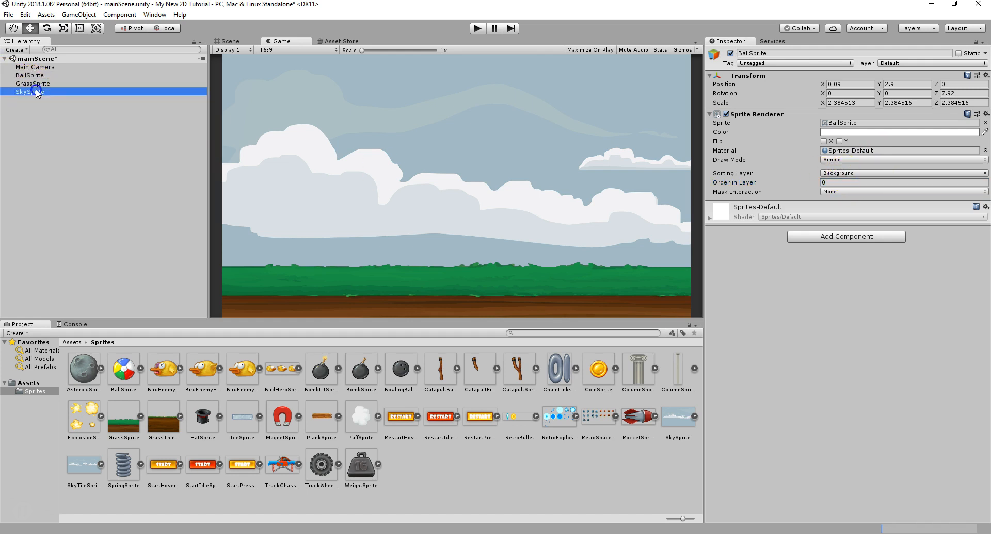
{"action": "left_click", "coordinate": [833, 182]}
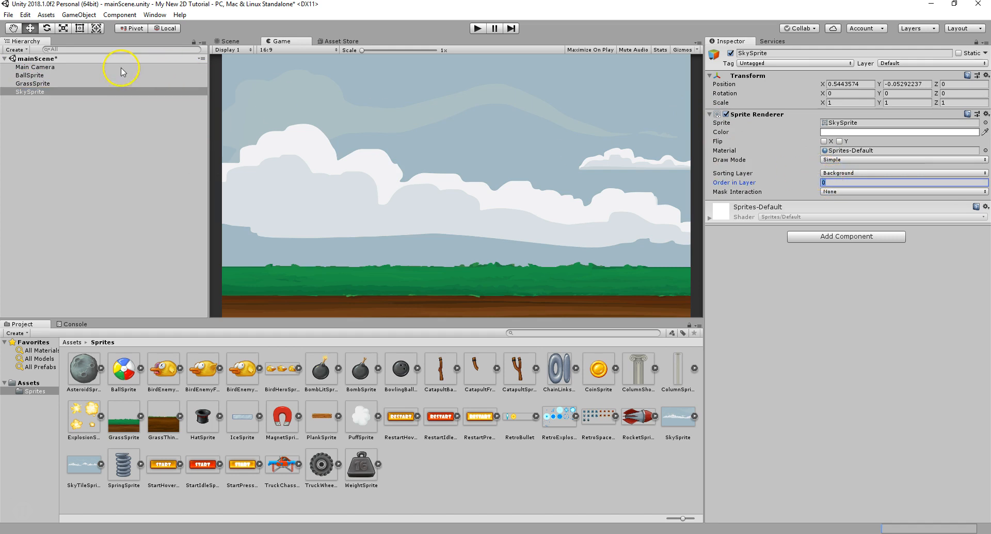
{"action": "left_click", "coordinate": [25, 75]}
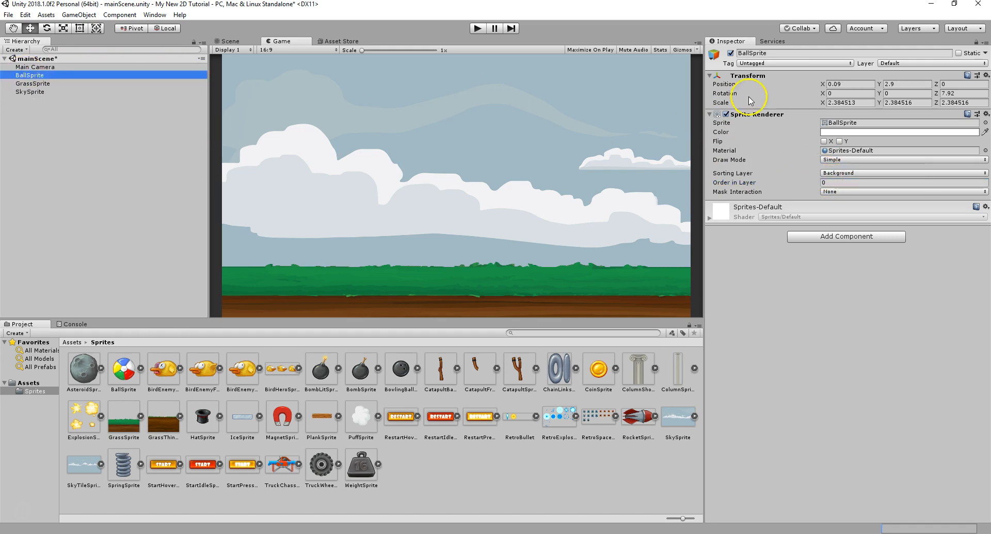
{"action": "left_click", "coordinate": [831, 183]}
{"action": "type", "text": "1"}
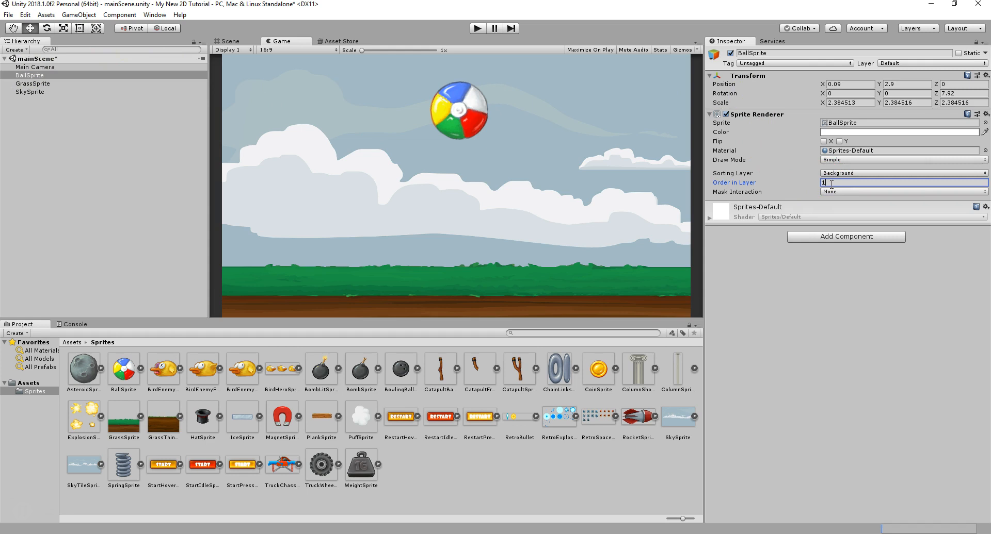
Assign BallSprite to the Foreground sorting layer and clear its Order in Layer value.
{"action": "left_click", "coordinate": [834, 173]}
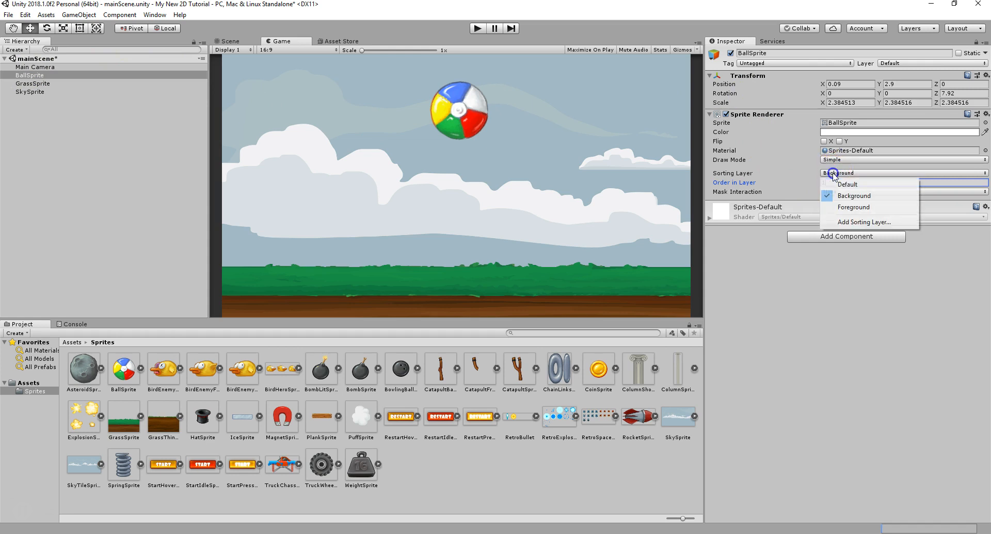
{"action": "left_click", "coordinate": [880, 207]}
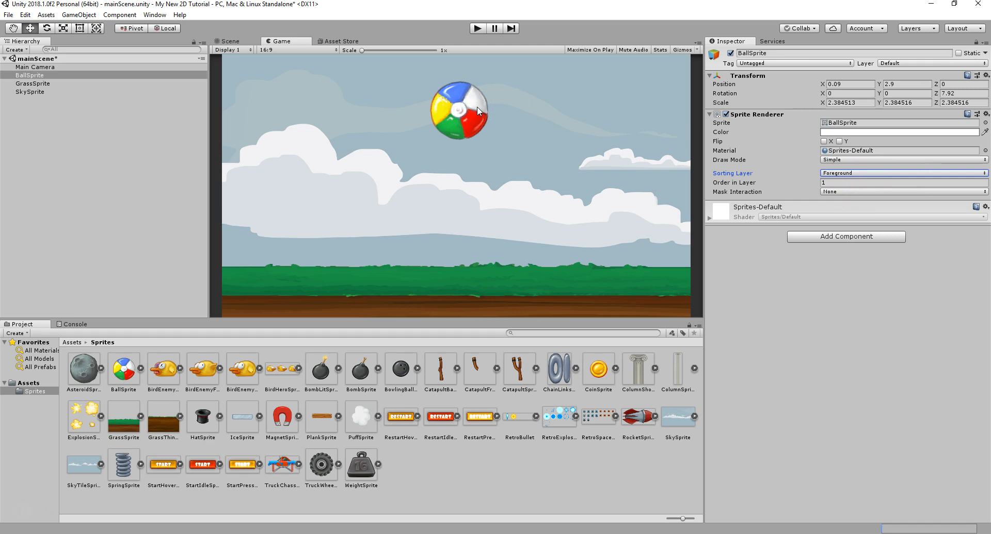
{"action": "left_click", "coordinate": [838, 183]}
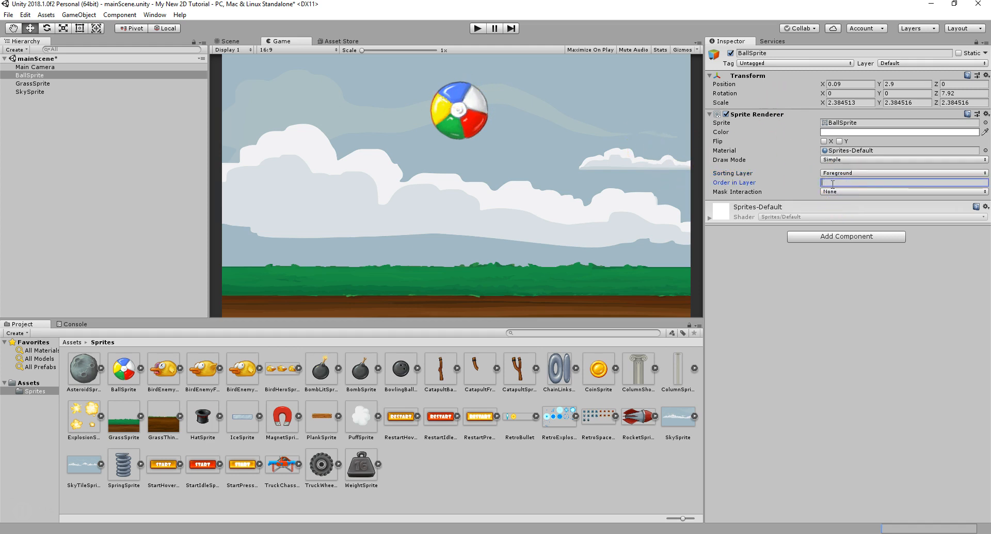
Set GrassSprite's Order in Layer to 1.
{"action": "left_click", "coordinate": [70, 86]}
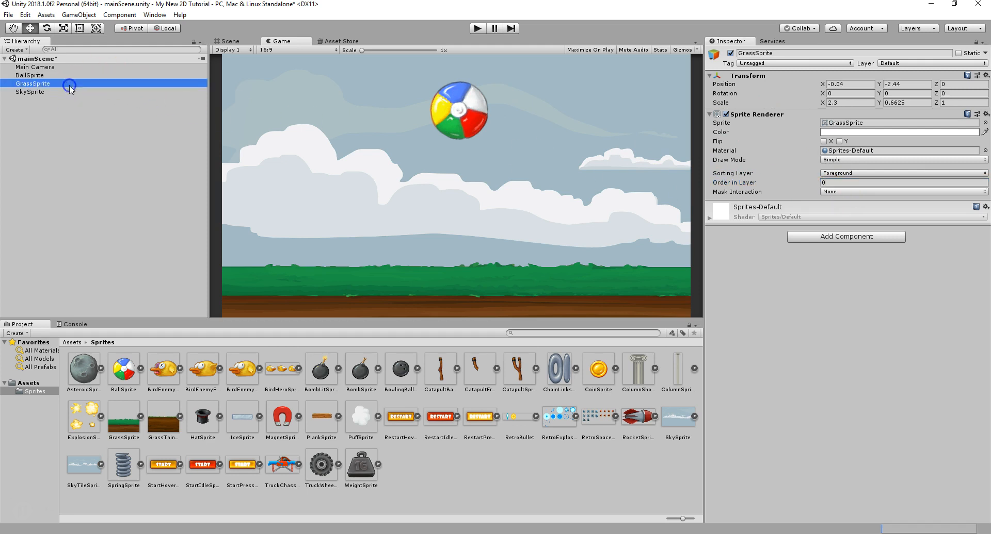
{"action": "left_click", "coordinate": [833, 183]}
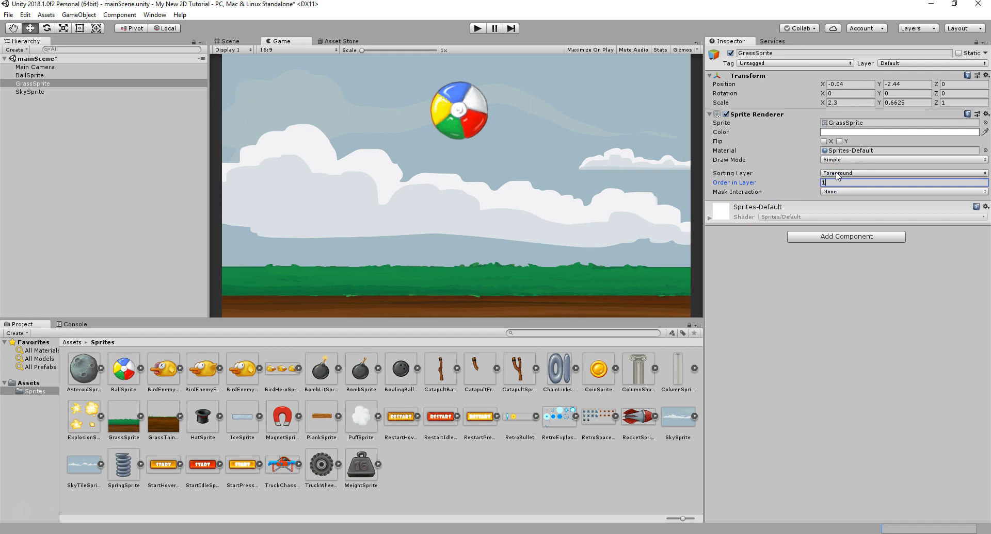
{"action": "type", "text": "1"}
Run the scene in play mode to check the sprites' draw order, and stop it.
{"action": "left_click", "coordinate": [230, 41]}
{"action": "left_click", "coordinate": [477, 29]}
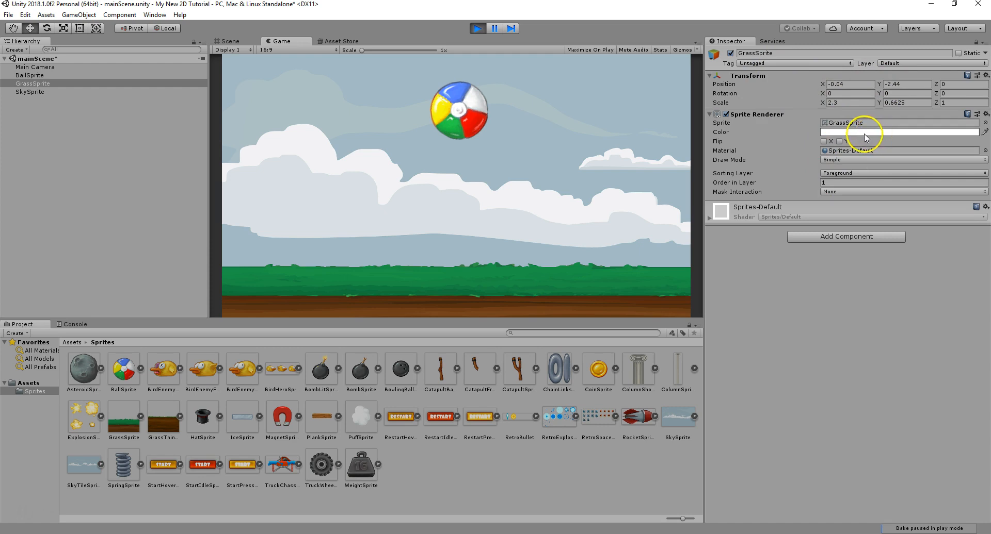
{"action": "left_click", "coordinate": [475, 32]}
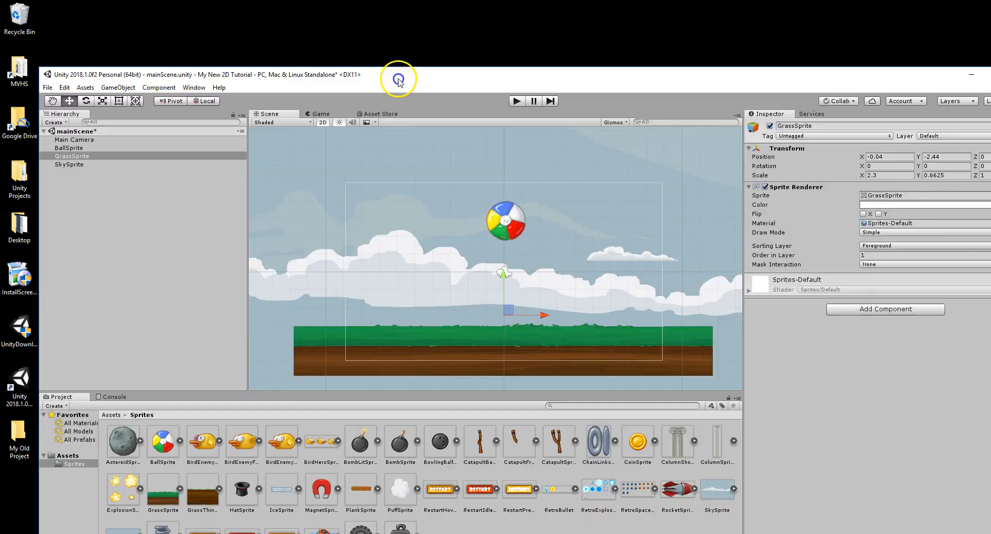
Place Unity and Chrome side by side, and search Google Images in Chrome for "ball sprite".
{"action": "left_click_drag", "start_coordinate": [398, 81], "coordinate": [990, 126]}
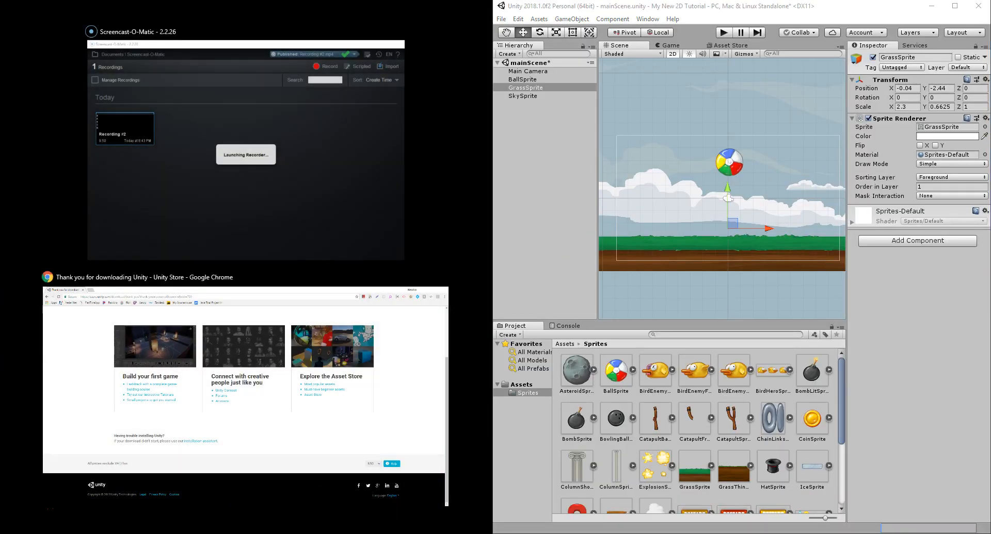
{"action": "left_click", "coordinate": [315, 506]}
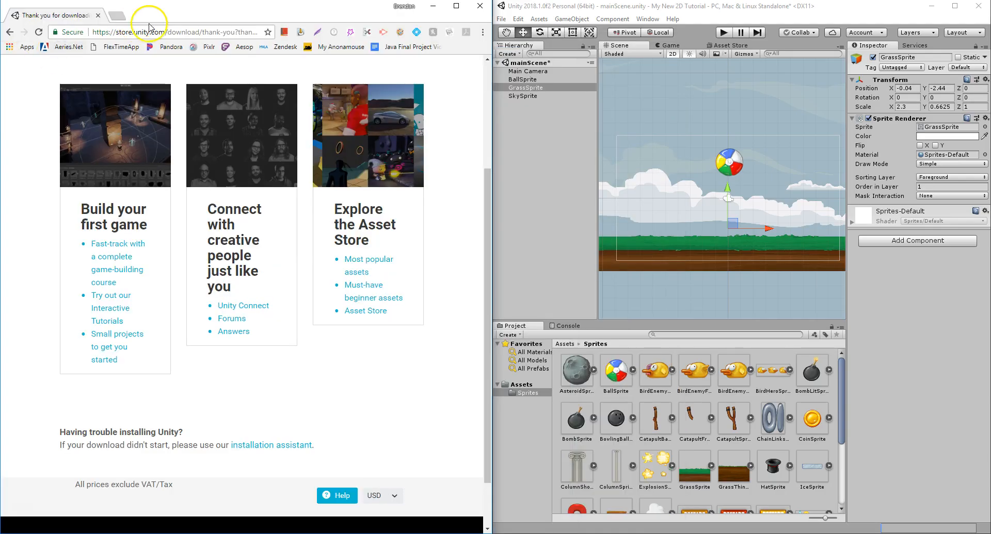
{"action": "left_click", "coordinate": [155, 31]}
{"action": "type", "text": "ball sprite"}
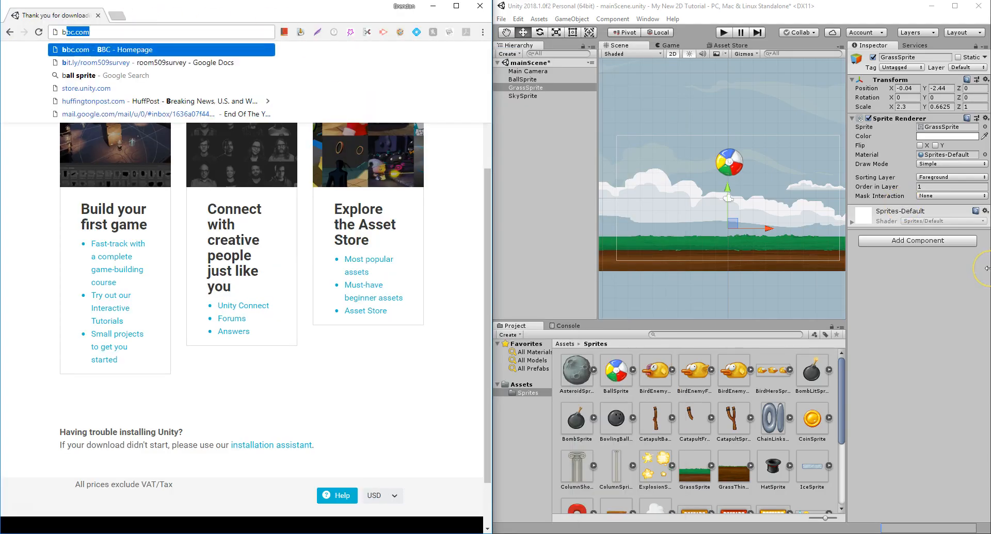
{"action": "key", "text": "Return"}
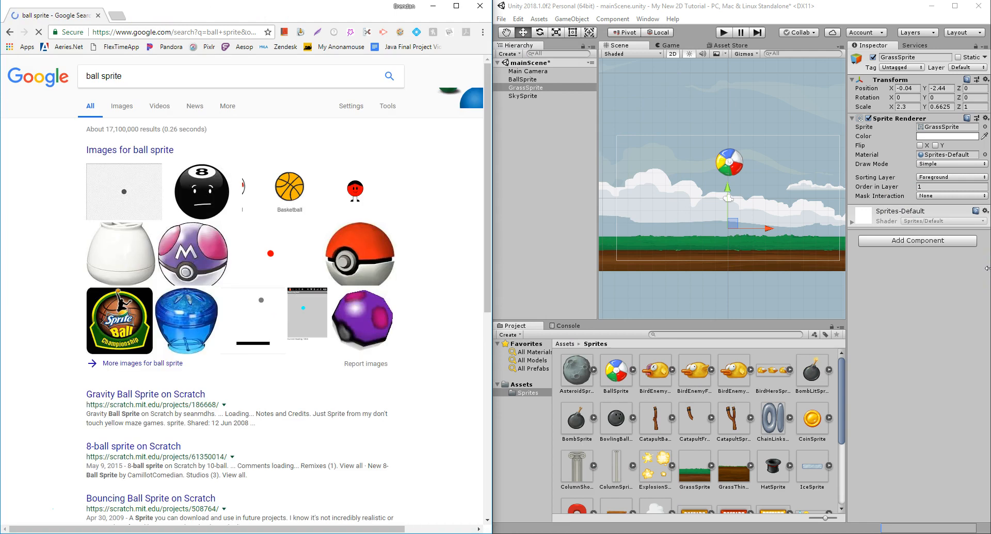
{"action": "left_click", "coordinate": [124, 111]}
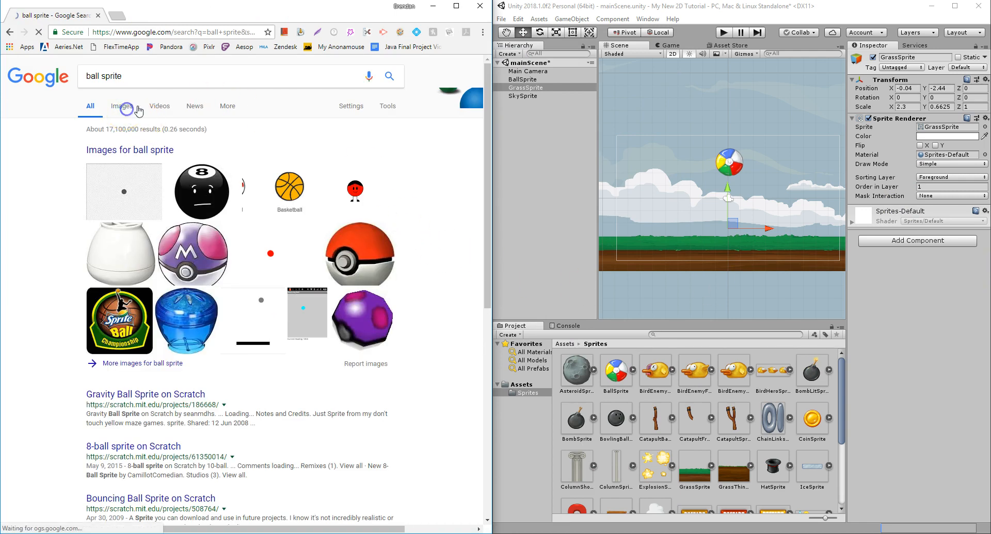
Save the blue beach ball image to the Desktop as a PNG named "Awesome Looking Ball".
{"action": "left_click", "coordinate": [282, 196]}
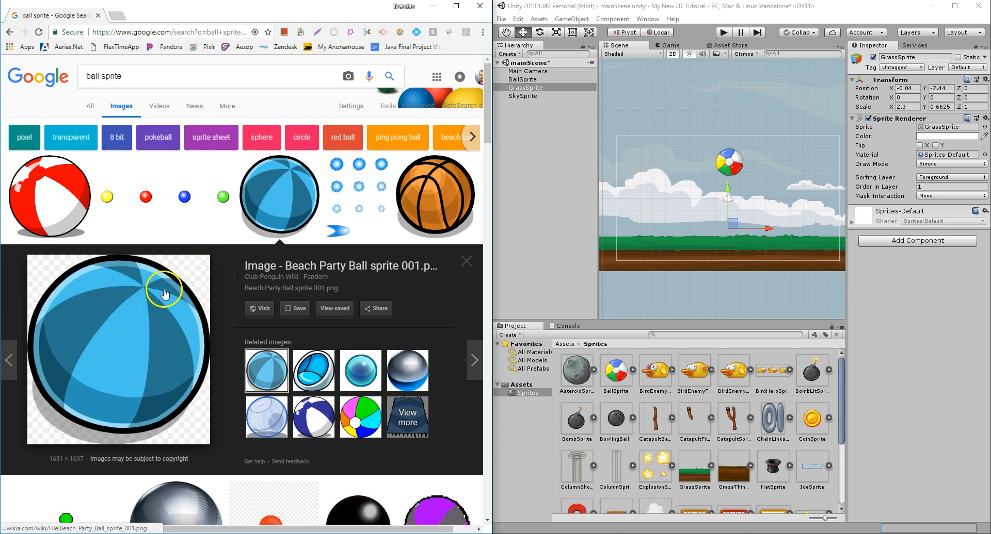
{"action": "right_click", "coordinate": [142, 326]}
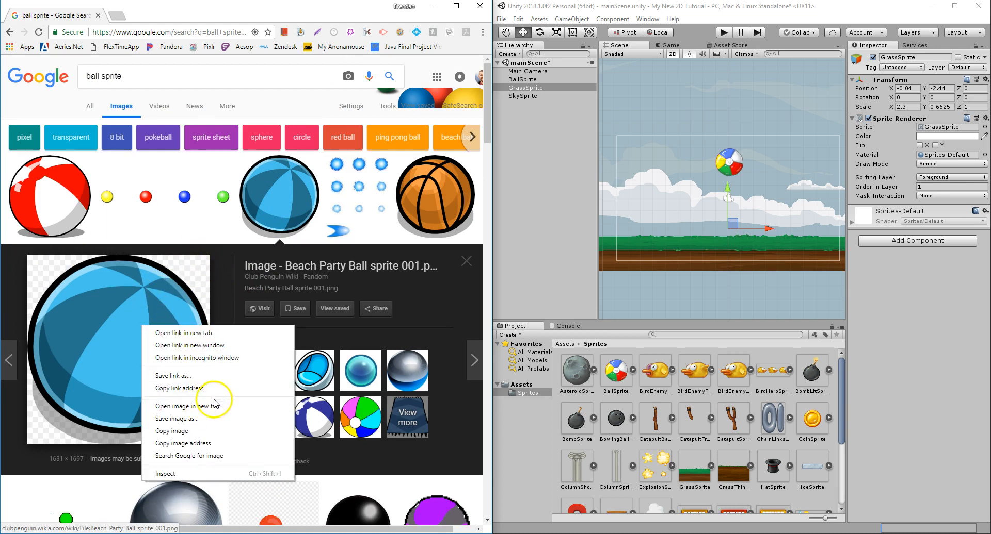
{"action": "left_click", "coordinate": [206, 418]}
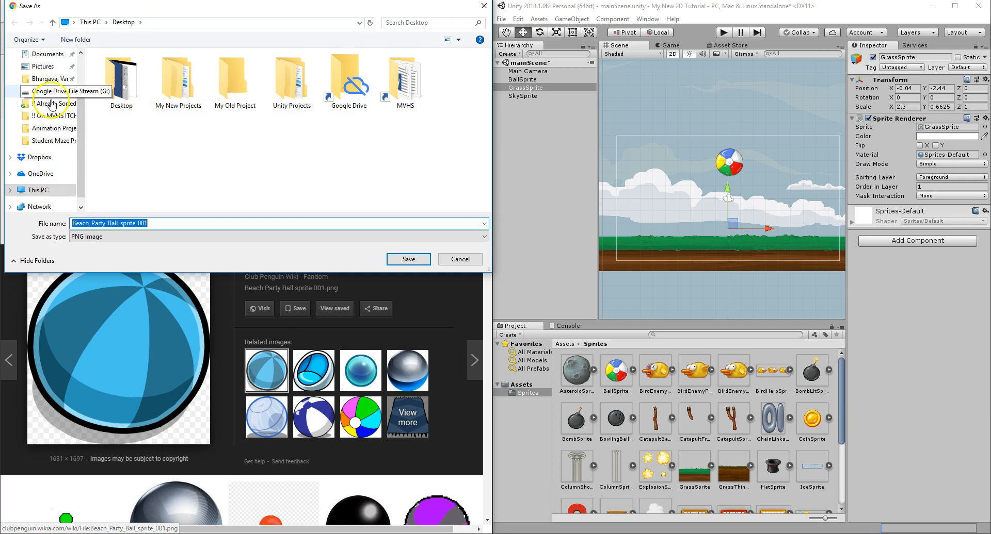
{"action": "left_click_drag", "start_coordinate": [82, 158], "coordinate": [51, 82]}
{"action": "left_click", "coordinate": [48, 75]}
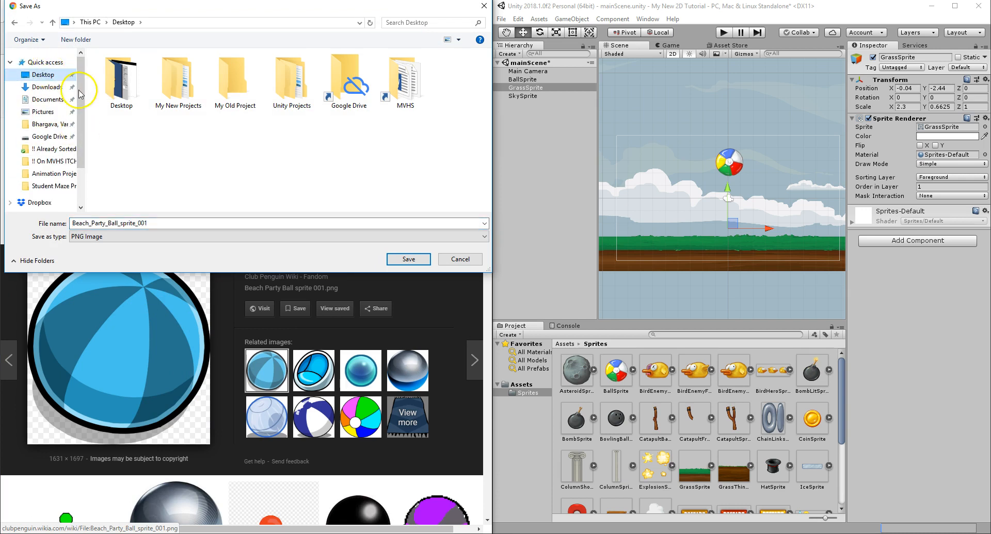
{"action": "left_click", "coordinate": [191, 223]}
{"action": "type", "text": "Awesome Looking Ball"}
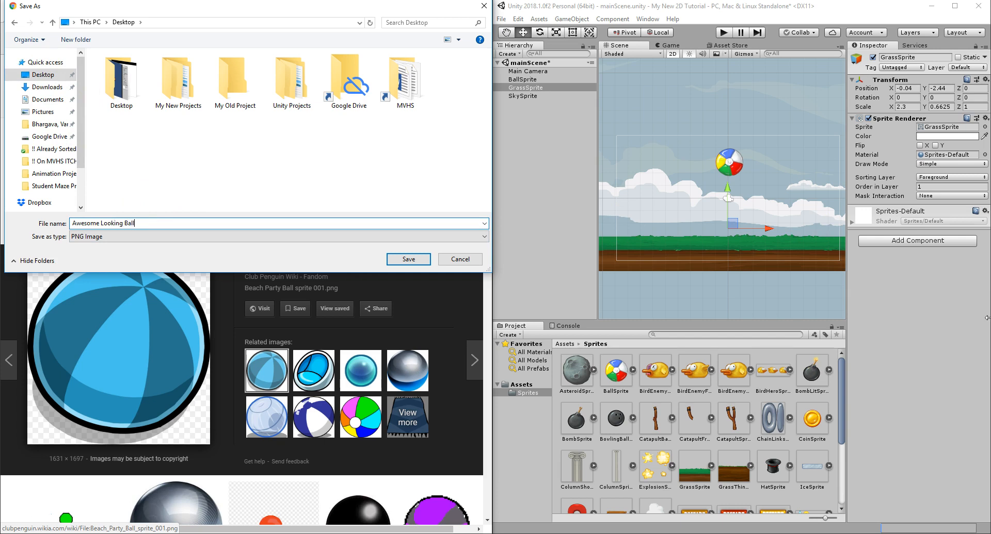
{"action": "left_click", "coordinate": [408, 260]}
Add the Awesome Looking Ball image from the desktop to the Unity scene and assign it to the Foreground sorting layer.
{"action": "left_click", "coordinate": [453, 11]}
{"action": "left_click", "coordinate": [530, 121]}
{"action": "left_click_drag", "start_coordinate": [20, 485], "coordinate": [692, 116]}
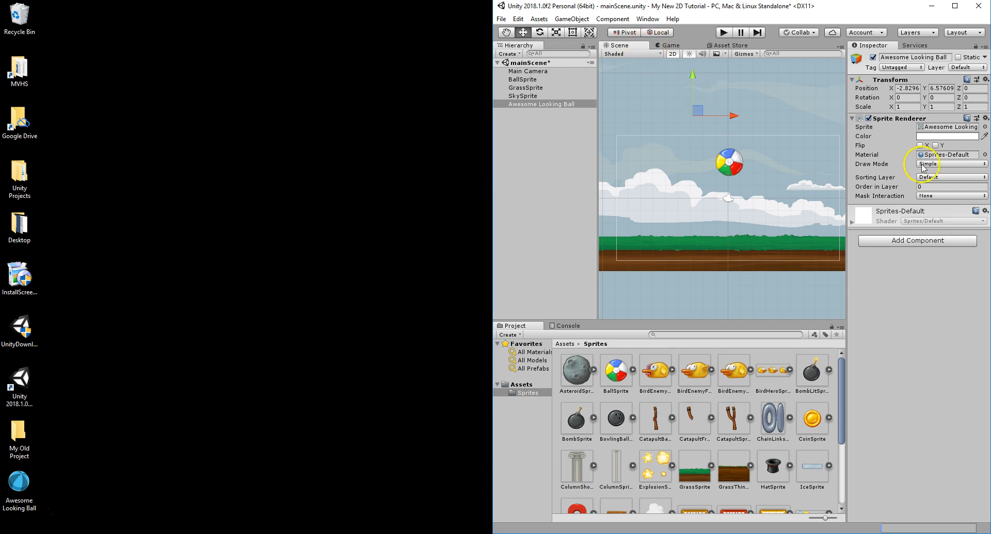
{"action": "left_click", "coordinate": [937, 181]}
{"action": "left_click", "coordinate": [939, 210]}
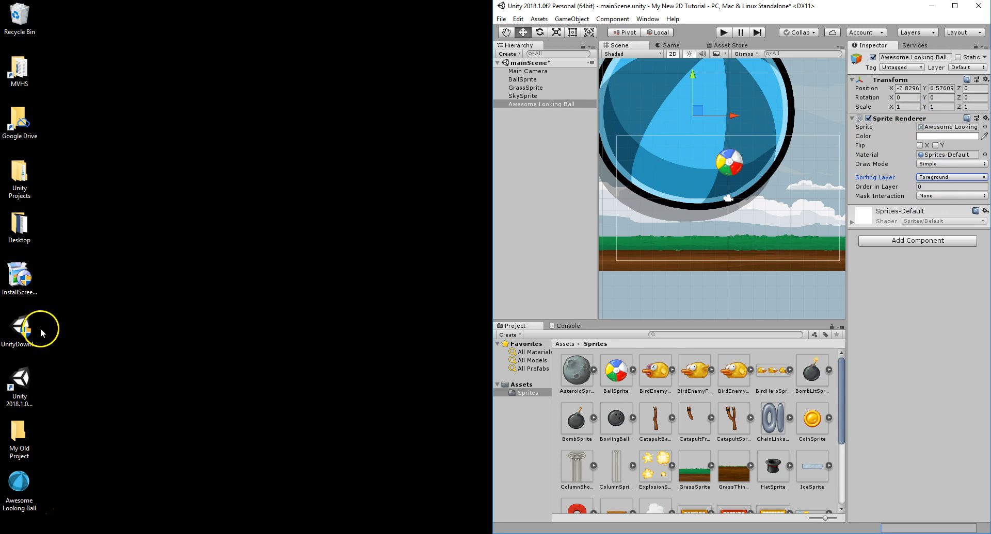
Try to bring Awesome Looking Ball from the desktop into the root Assets folder, and maximize the Unity window.
{"action": "left_click", "coordinate": [520, 385]}
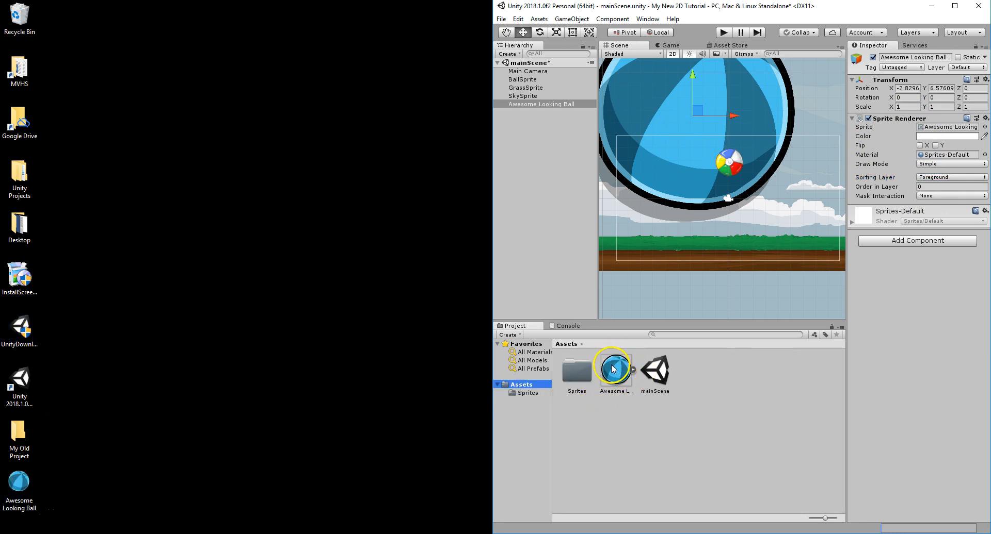
{"action": "left_click_drag", "start_coordinate": [31, 479], "coordinate": [725, 388]}
{"action": "left_click_drag", "start_coordinate": [736, 400], "coordinate": [20, 488]}
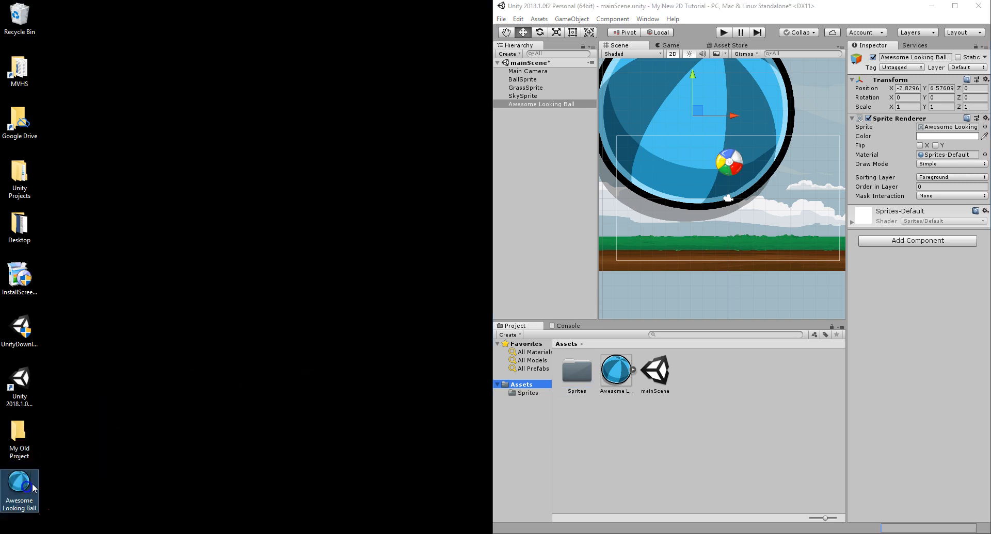
{"action": "double_click", "coordinate": [798, 7]}
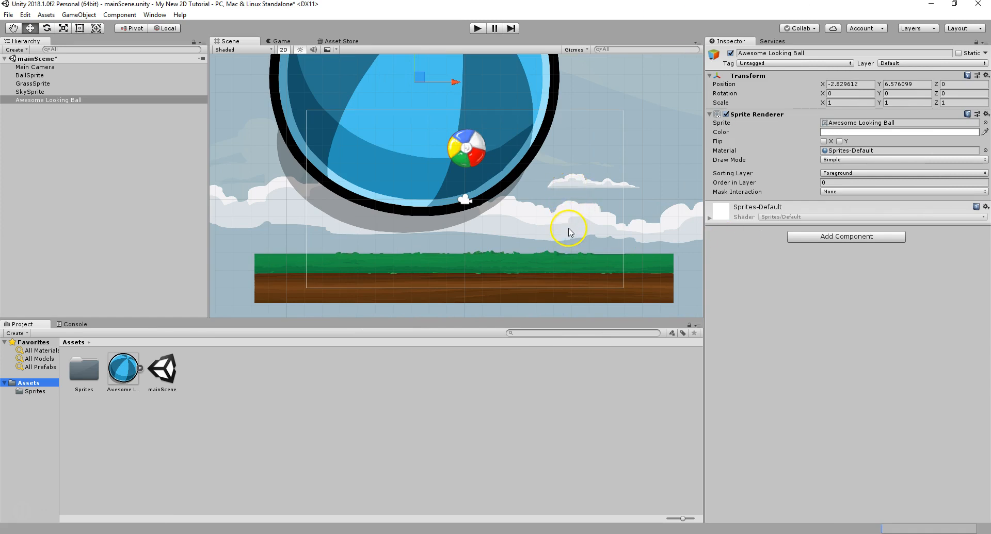
Scale Awesome Looking Ball to 0.2 on X, Y and Z and move it to about X -2.92, Y 2.77 beside BallSprite.
{"action": "left_click", "coordinate": [833, 103]}
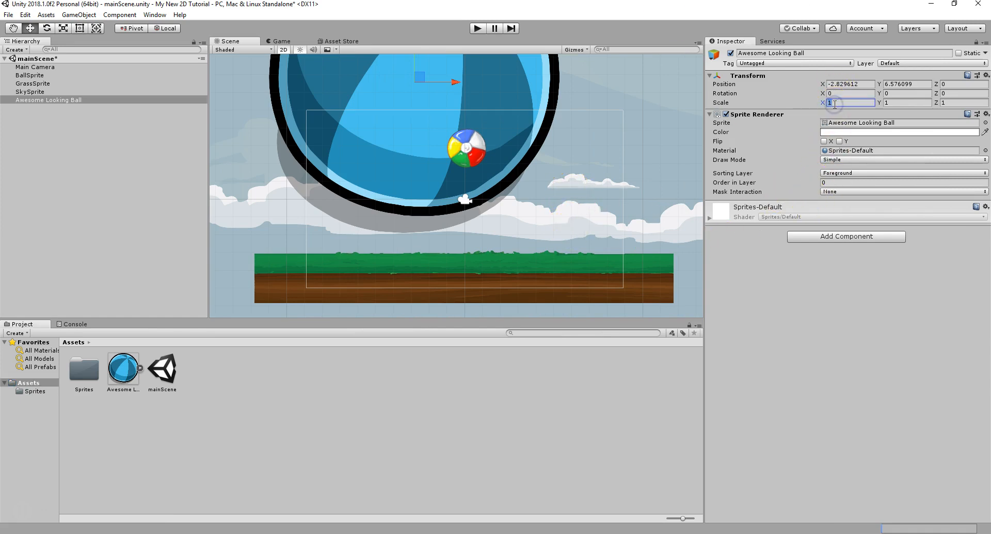
{"action": "type", "text": "0.2"}
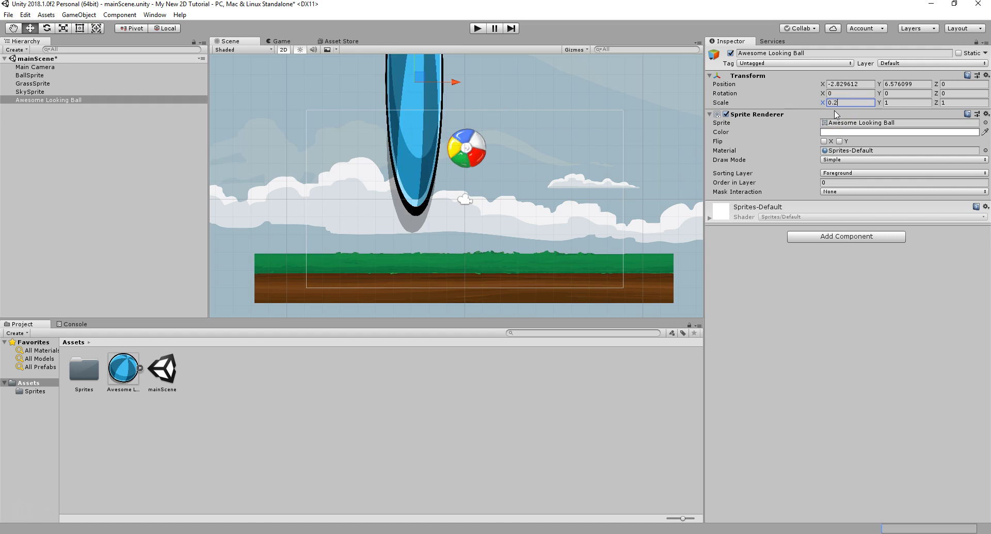
{"action": "left_click", "coordinate": [897, 102]}
{"action": "type", "text": "0.2"}
{"action": "left_click", "coordinate": [948, 102]}
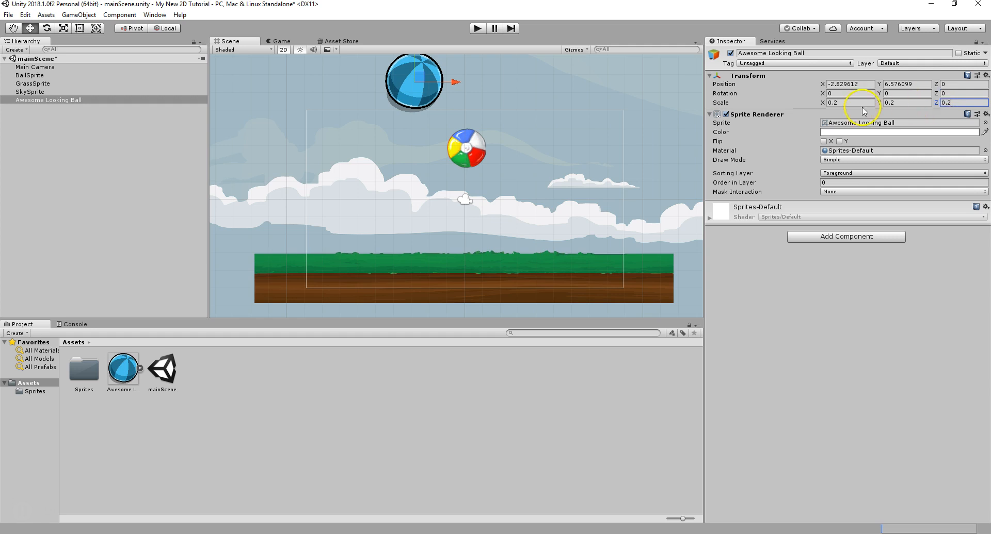
{"action": "left_click_drag", "start_coordinate": [422, 80], "coordinate": [420, 147]}
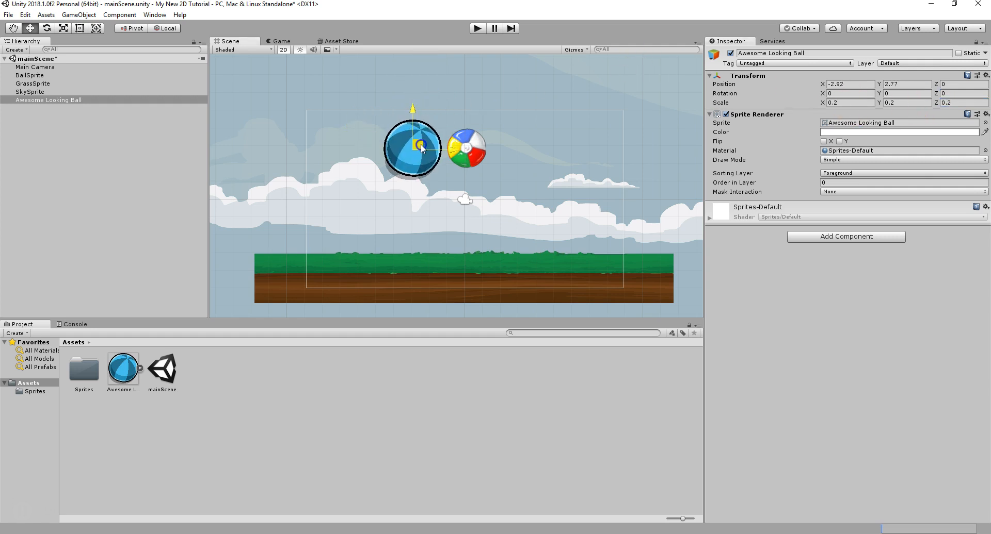
Reset Awesome Looking Ball's transform to position 0, rotation 0 and scale 1.
{"action": "left_click", "coordinate": [986, 76]}
{"action": "left_click", "coordinate": [895, 84]}
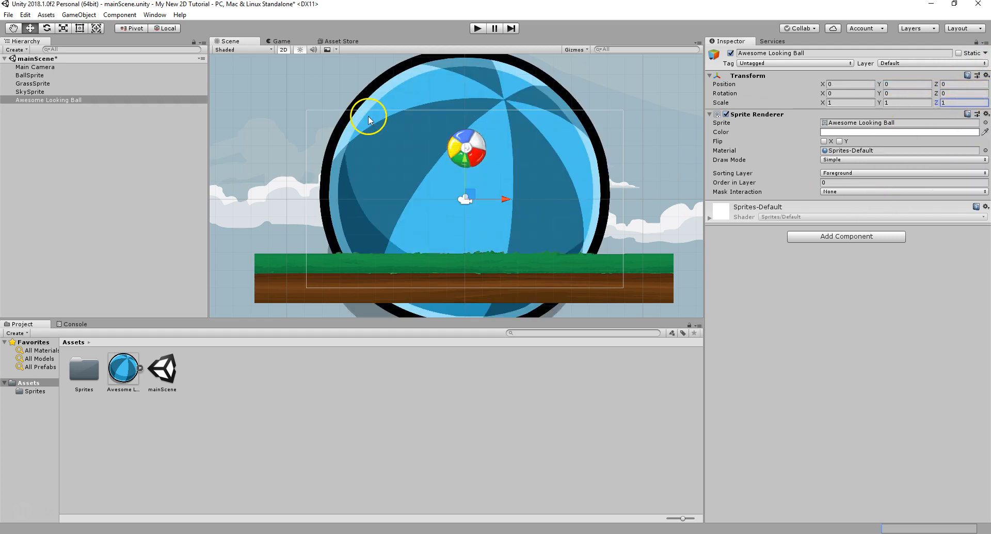
Open the import settings of the Awesome Looking Ball asset and choose Sprite (2D and UI) as its Texture Type.
{"action": "left_click", "coordinate": [127, 368]}
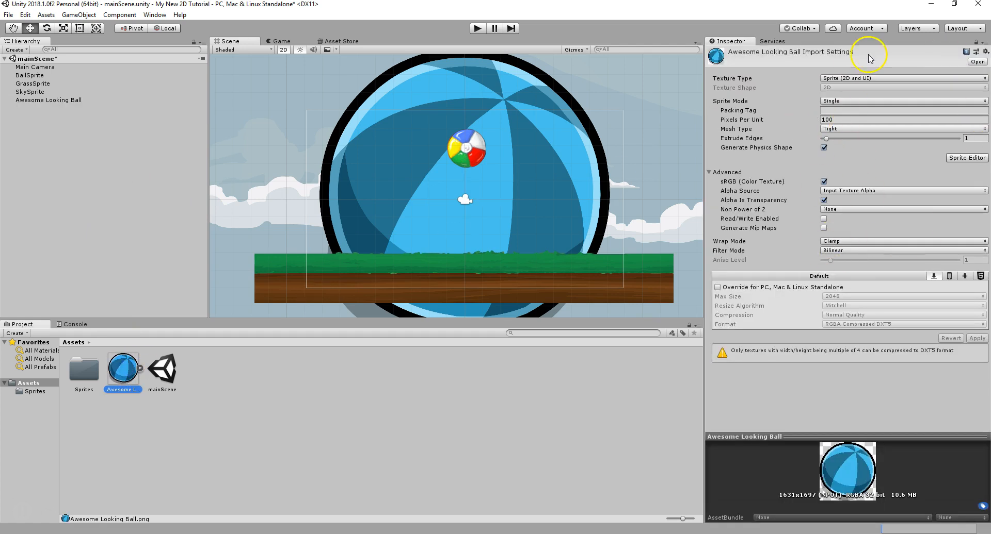
{"action": "left_click", "coordinate": [840, 80]}
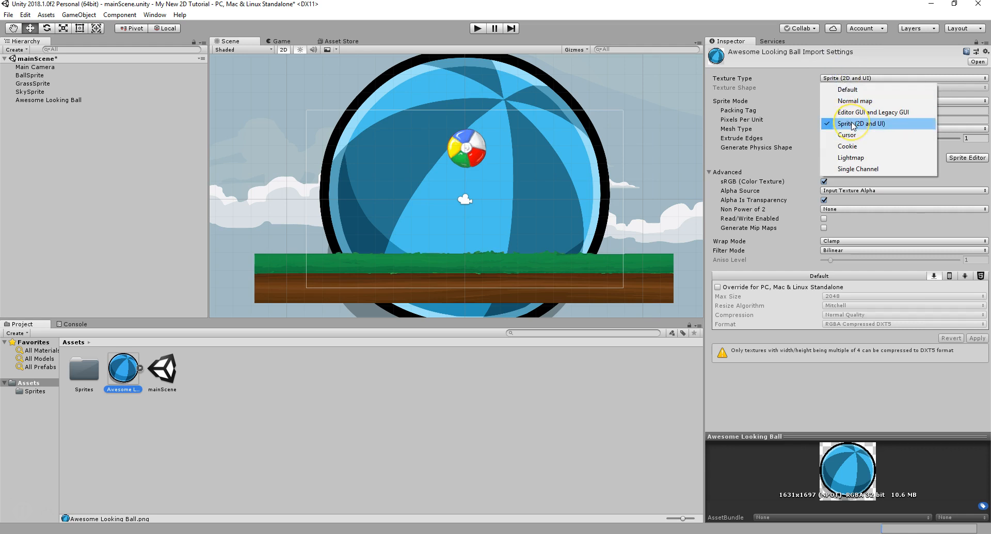
{"action": "left_click", "coordinate": [852, 126]}
{"action": "left_click", "coordinate": [836, 80]}
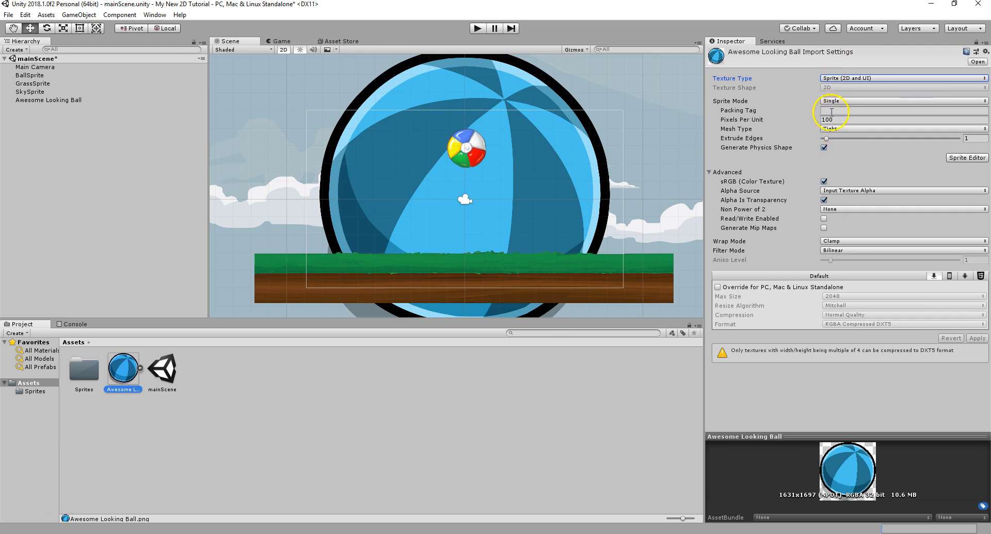
Try Pixels Per Unit values of 200 and 500 on the Awesome Looking Ball texture, applying each one.
{"action": "left_click_drag", "start_coordinate": [812, 123], "coordinate": [912, 120]}
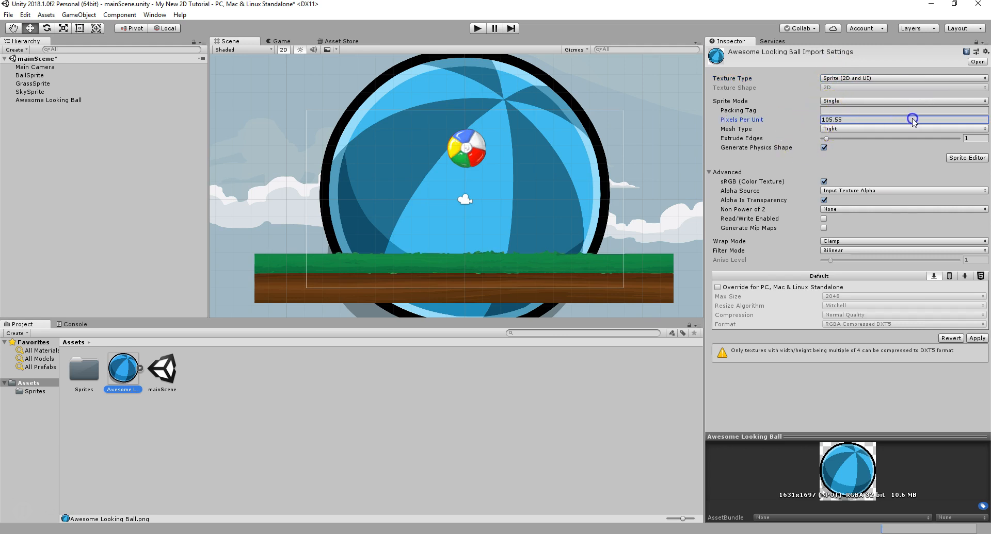
{"action": "left_click_drag", "start_coordinate": [822, 121], "coordinate": [869, 117]}
{"action": "left_click", "coordinate": [976, 338]}
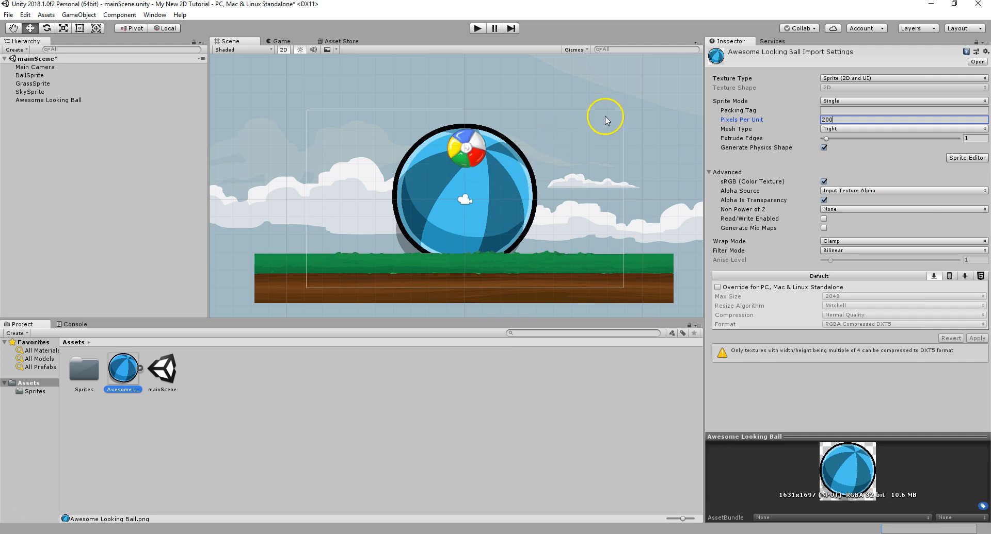
{"action": "left_click_drag", "start_coordinate": [846, 119], "coordinate": [818, 120]}
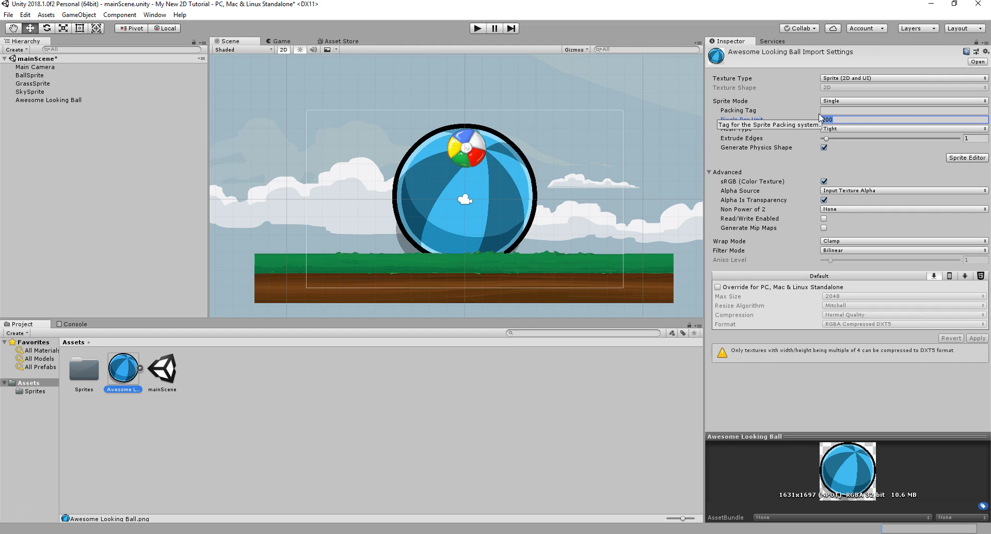
{"action": "key", "text": "BackSpace"}
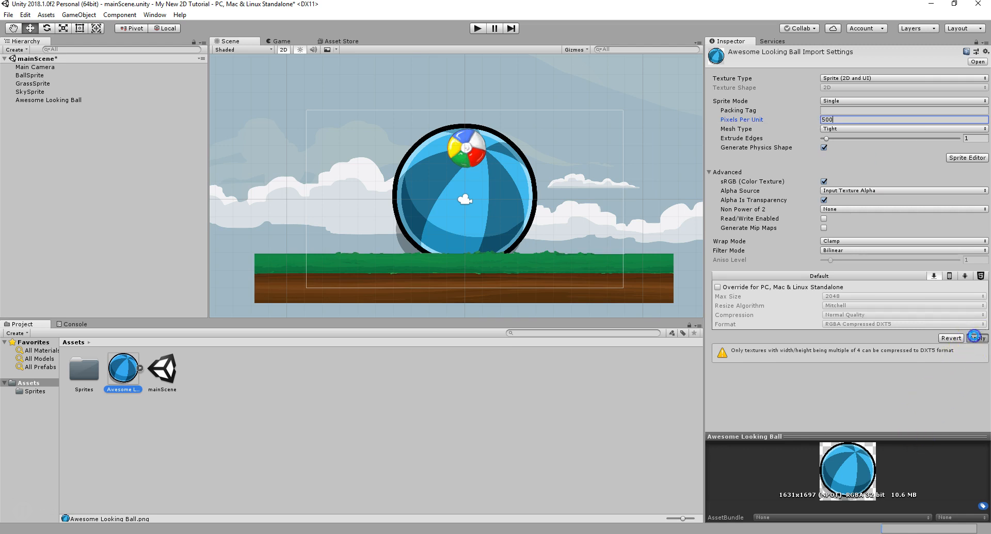
{"action": "left_click", "coordinate": [974, 337]}
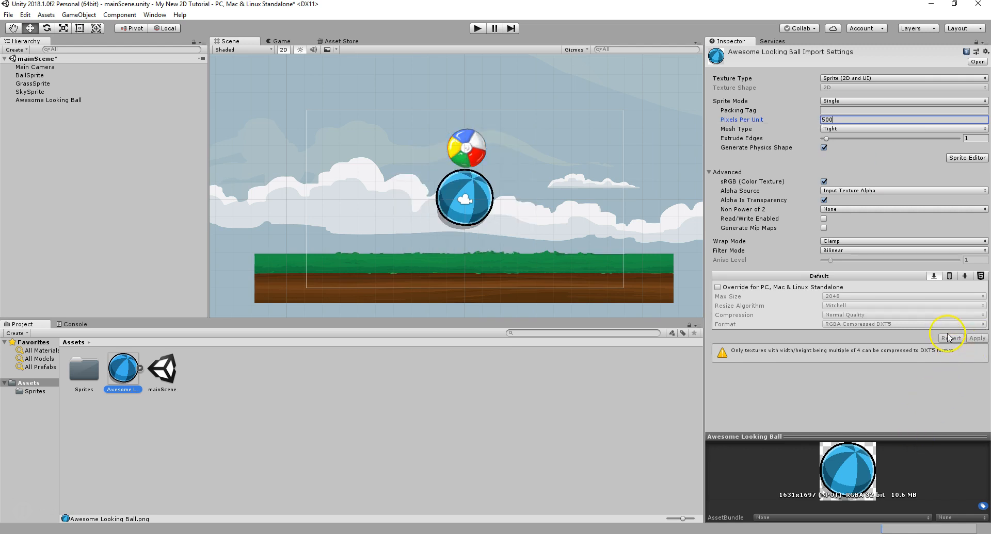
Set the Awesome Looking Ball texture's Pixels Per Unit to 700 and apply the import settings.
{"action": "left_click_drag", "start_coordinate": [836, 119], "coordinate": [813, 121]}
{"action": "type", "text": "700"}
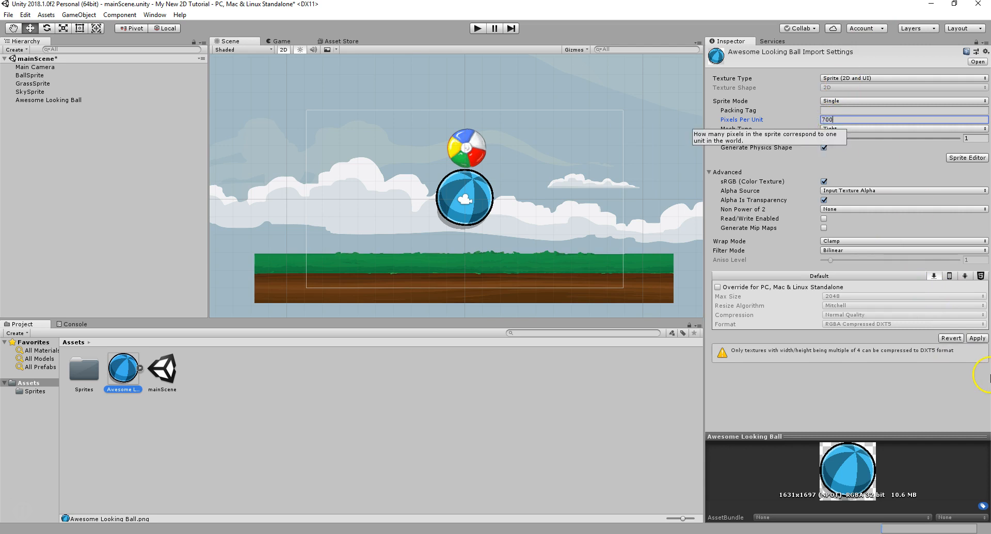
{"action": "left_click", "coordinate": [978, 338]}
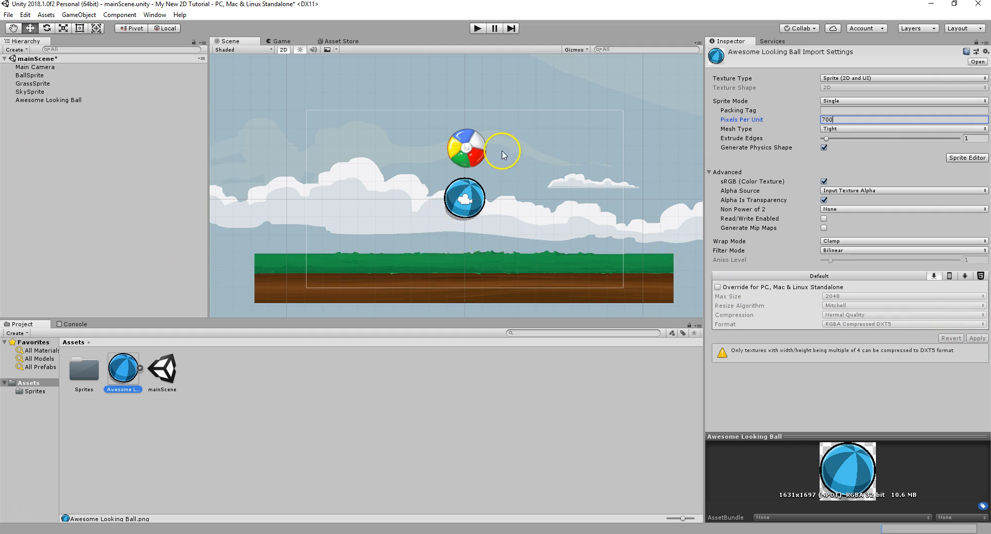
Reset BallSprite's transform and move it up to about X 0.23, Y 3.29.
{"action": "left_click", "coordinate": [480, 157]}
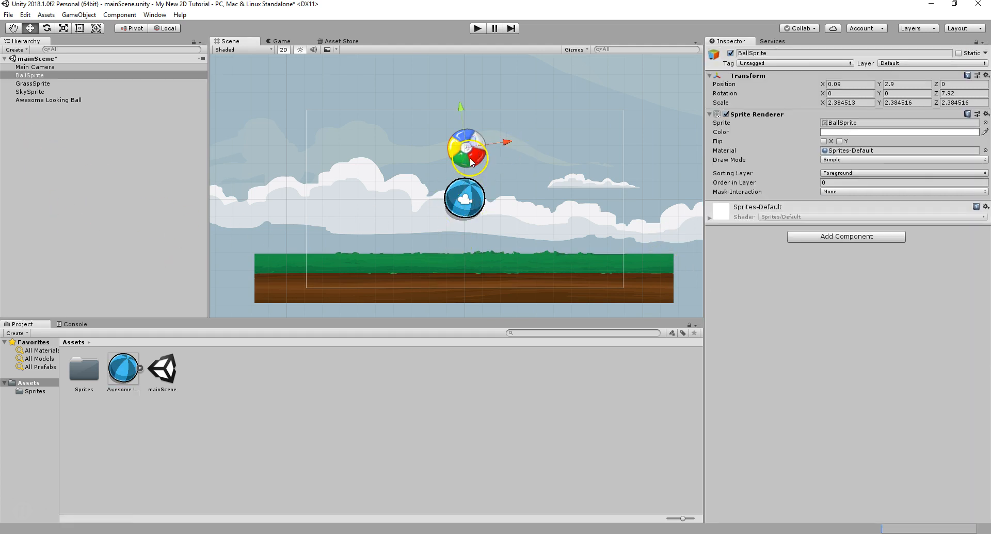
{"action": "left_click", "coordinate": [985, 75]}
{"action": "left_click", "coordinate": [895, 84]}
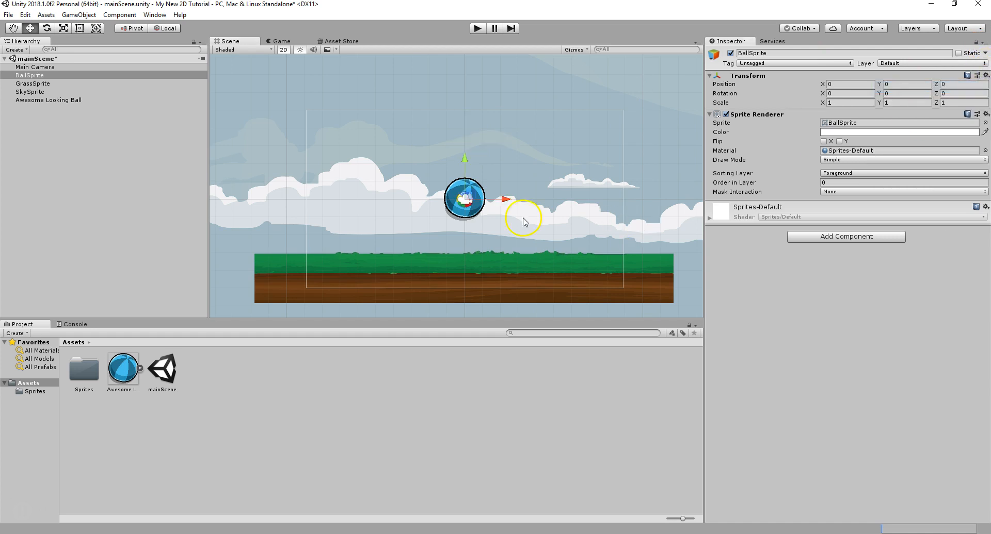
{"action": "left_click_drag", "start_coordinate": [464, 199], "coordinate": [468, 140]}
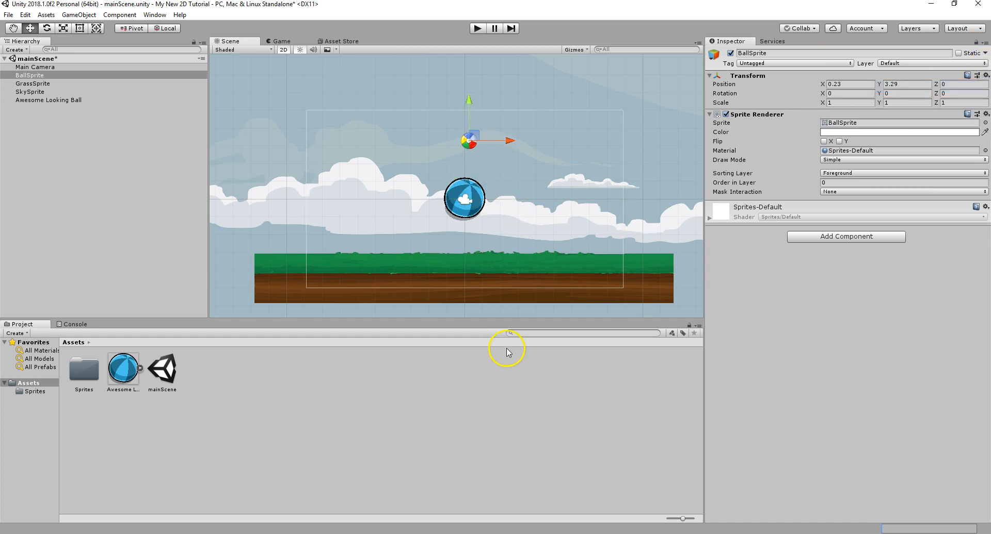
Move Awesome Looking Ball to about X -0.58, Y 0.96, just below BallSprite.
{"action": "left_click", "coordinate": [468, 194]}
{"action": "left_click_drag", "start_coordinate": [471, 195], "coordinate": [417, 141]}
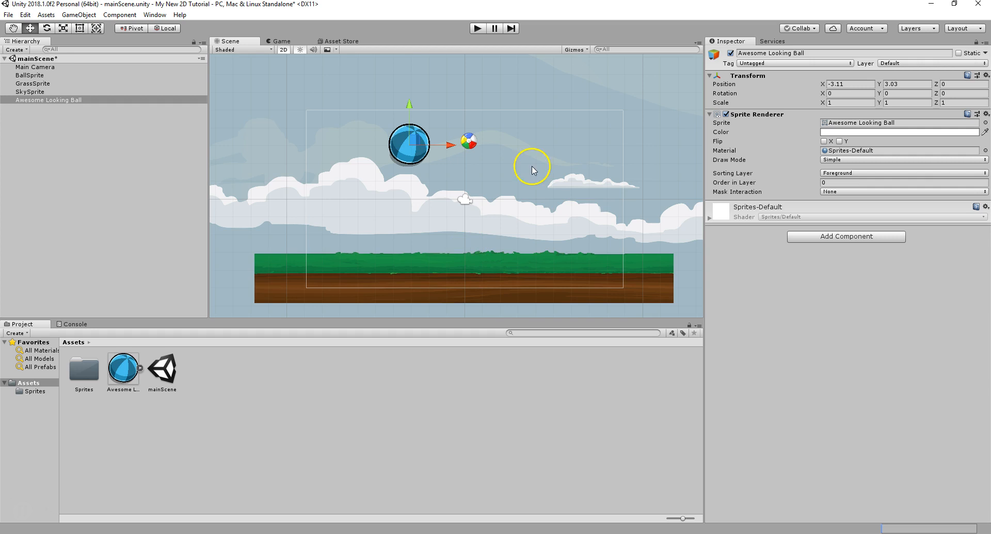
{"action": "left_click_drag", "start_coordinate": [420, 148], "coordinate": [466, 185]}
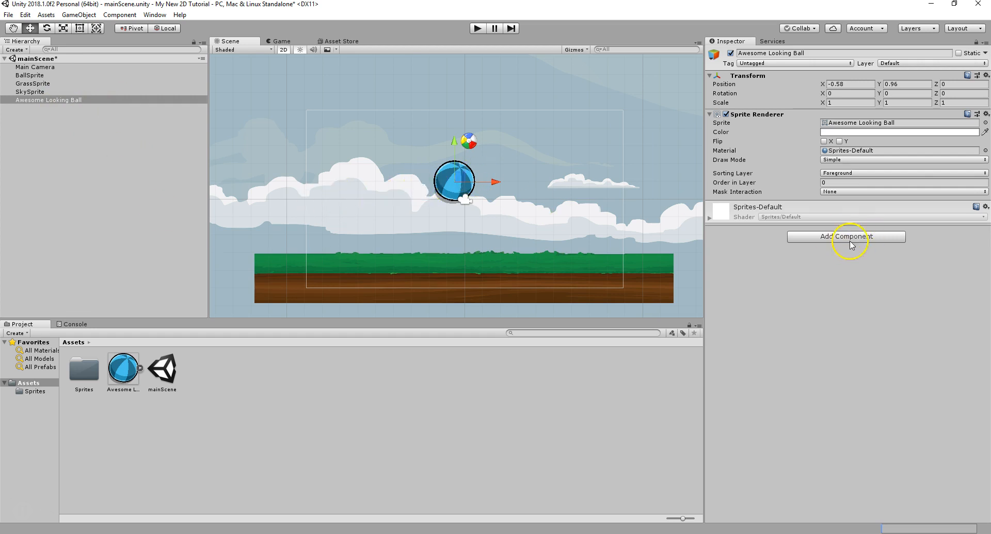
Look through the Physics 2D components and add a Rigidbody 2D to Awesome Looking Ball.
{"action": "left_click", "coordinate": [879, 241]}
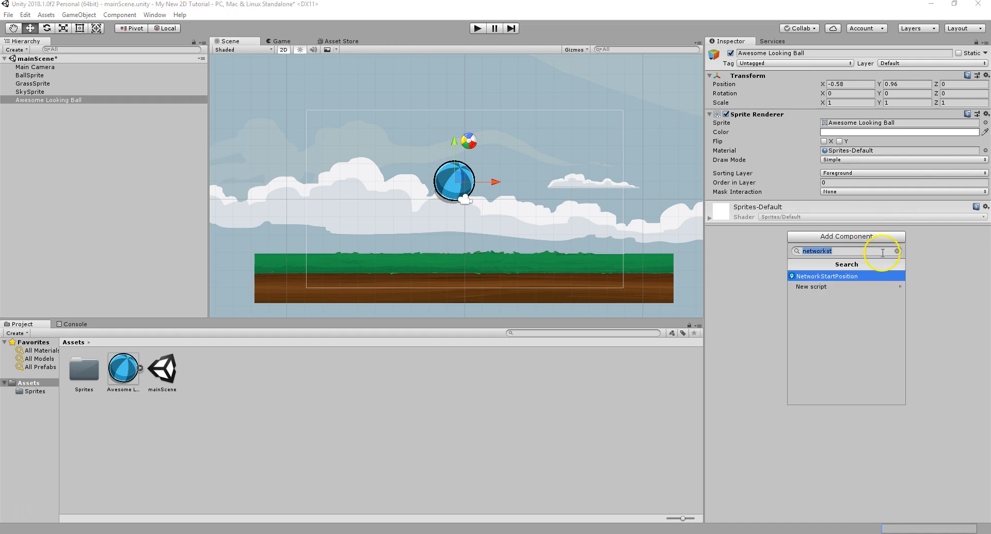
{"action": "left_click", "coordinate": [897, 252]}
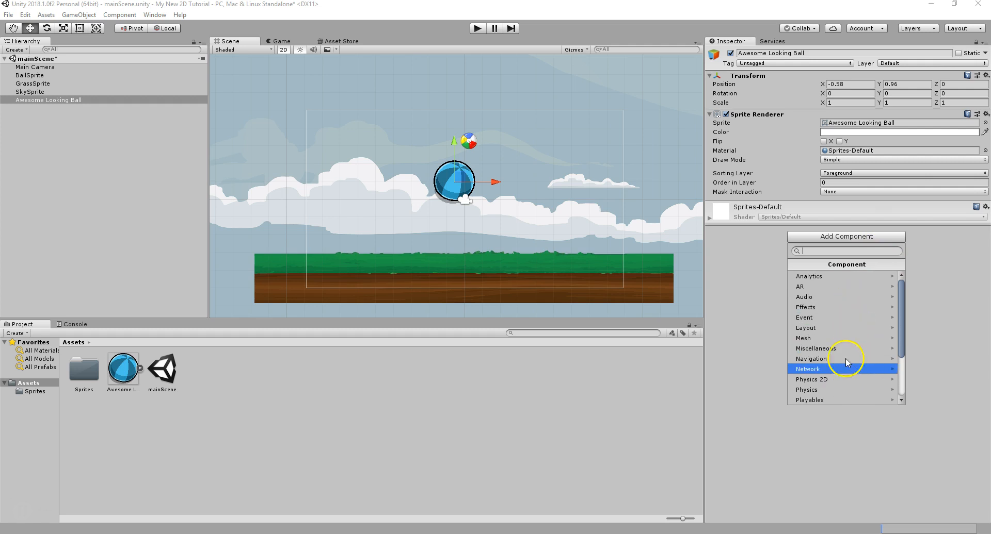
{"action": "left_click", "coordinate": [843, 382]}
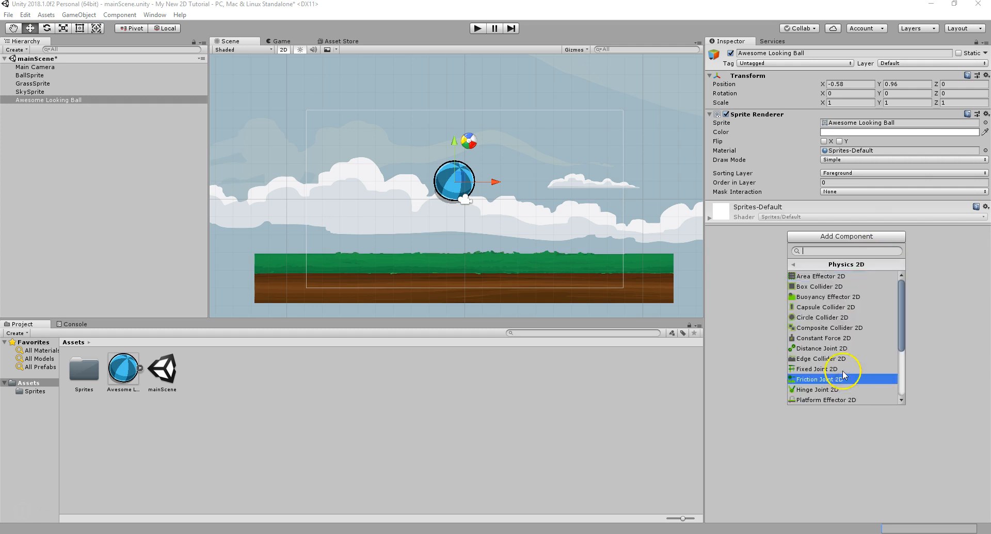
{"action": "scroll", "coordinate": [839, 302], "scroll_direction": "down", "scroll_amount": 3}
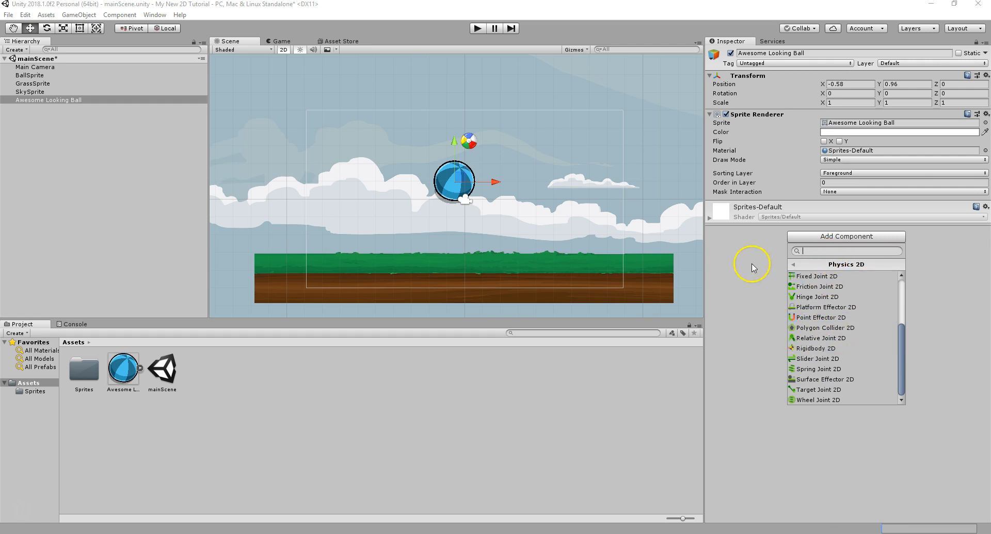
{"action": "left_click", "coordinate": [793, 265]}
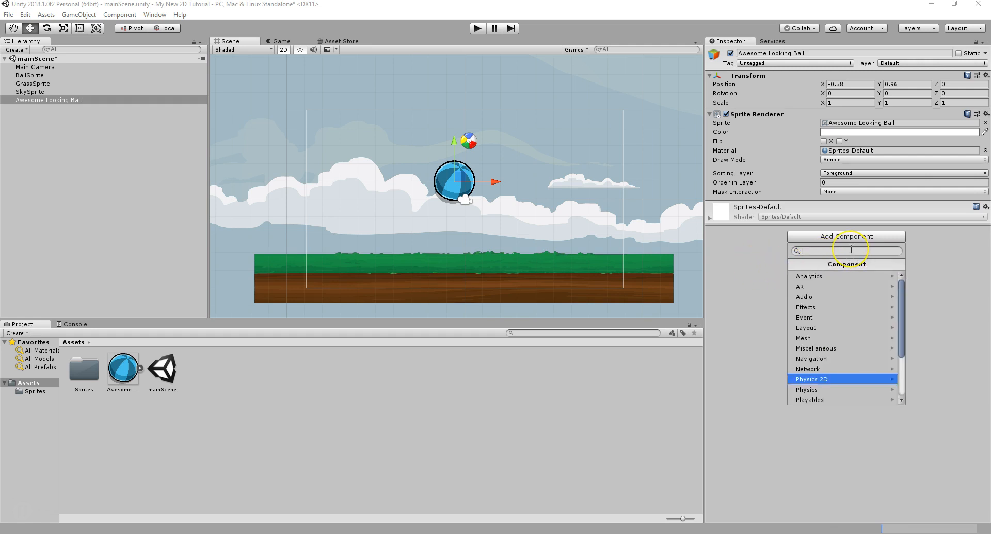
{"action": "type", "text": "gid"}
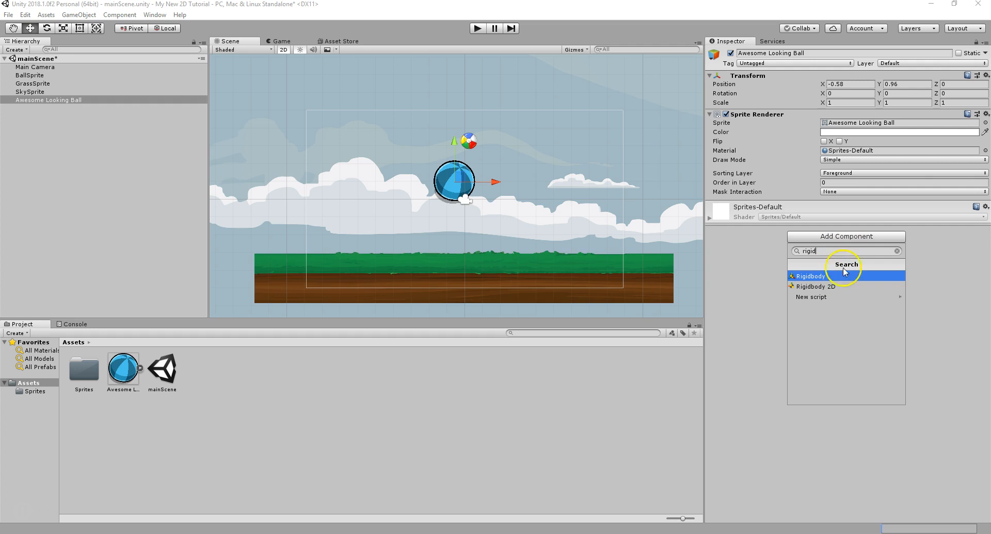
{"action": "left_click", "coordinate": [833, 287]}
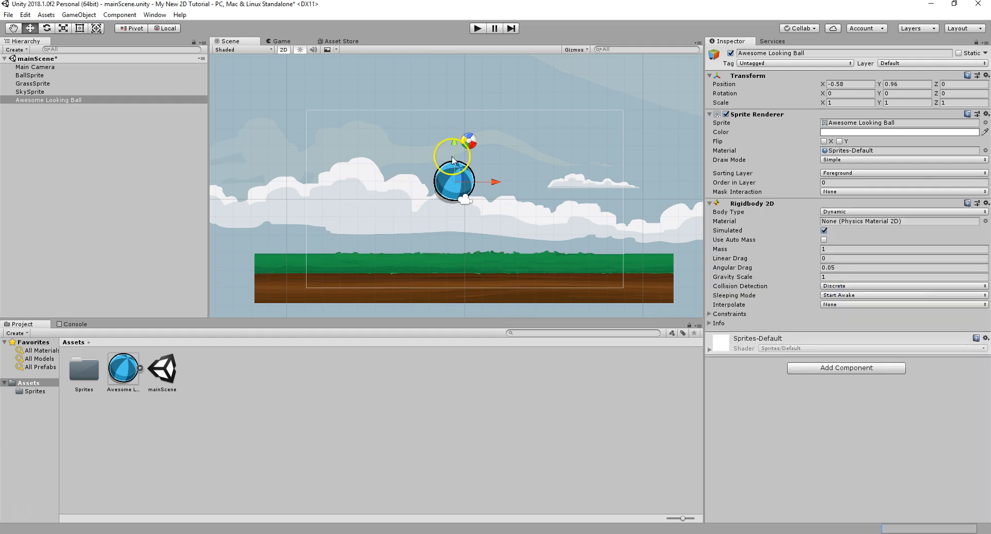
Run the scene to test Awesome Looking Ball's Rigidbody 2D, and stop playback.
{"action": "left_click", "coordinate": [94, 99]}
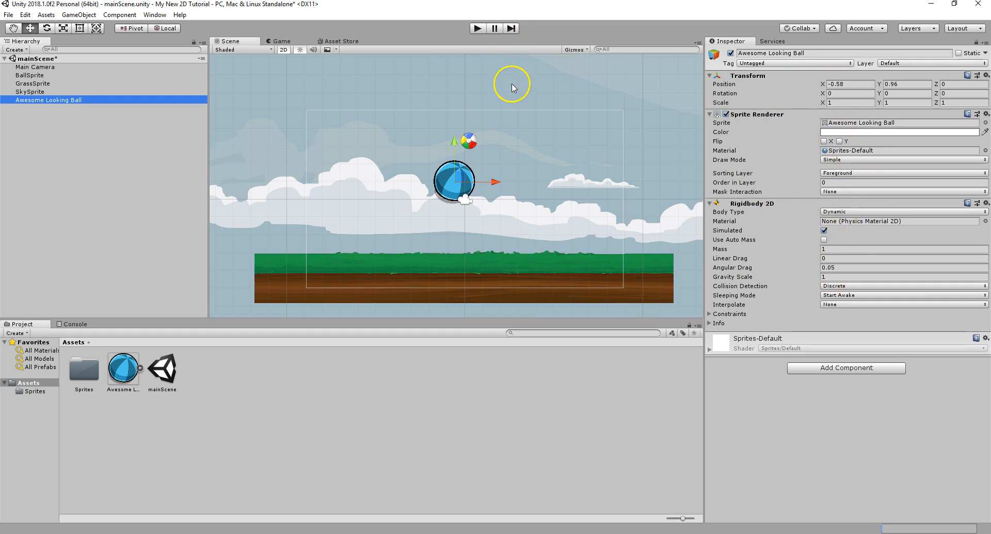
{"action": "left_click", "coordinate": [477, 29]}
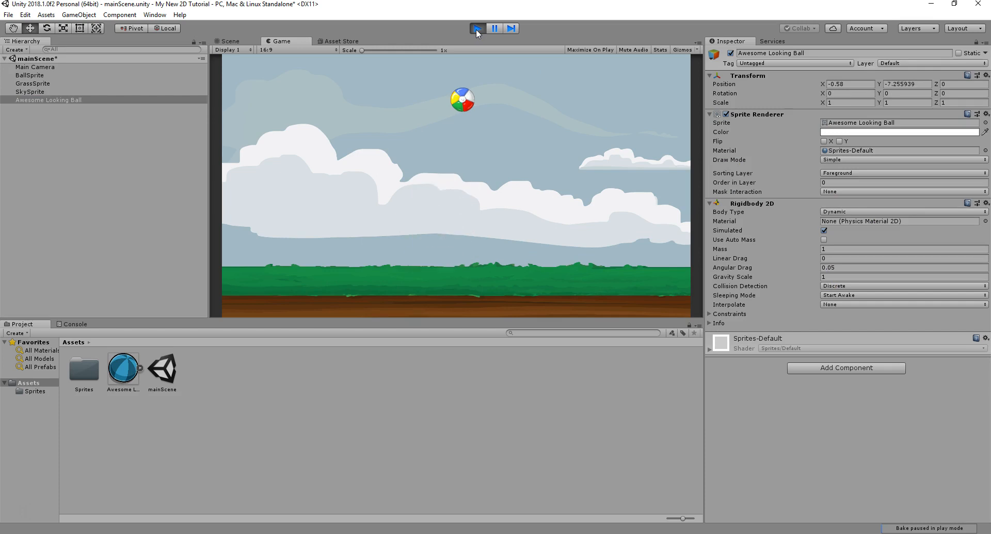
{"action": "left_click", "coordinate": [475, 29]}
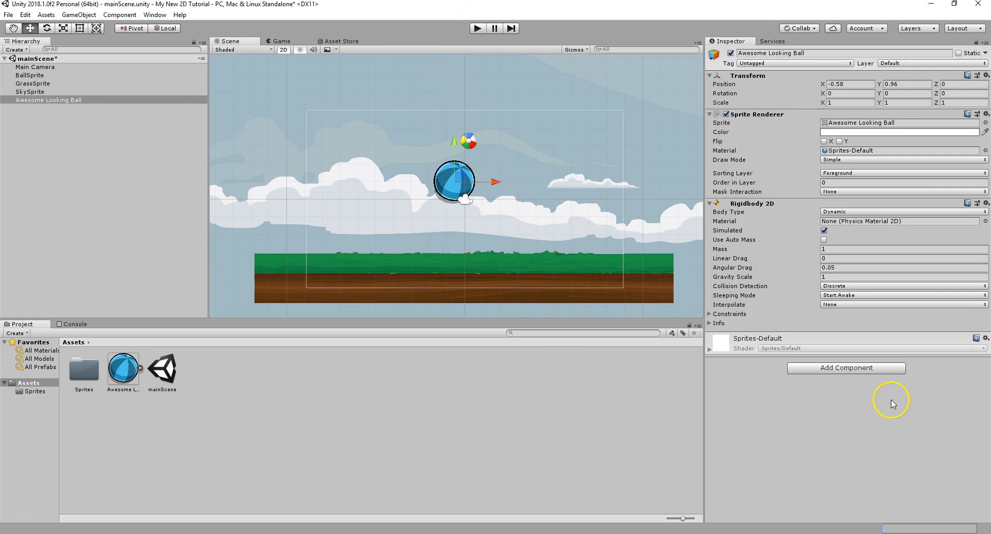
Add a Circle Collider 2D to Awesome Looking Ball.
{"action": "left_click", "coordinate": [881, 368]}
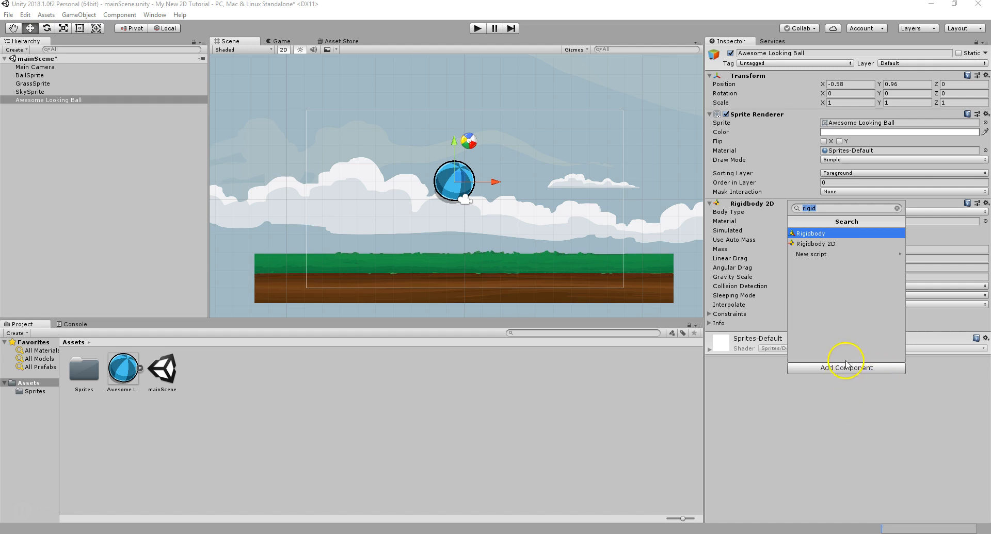
{"action": "key", "text": "Down"}
{"action": "key", "text": "BackSpace"}
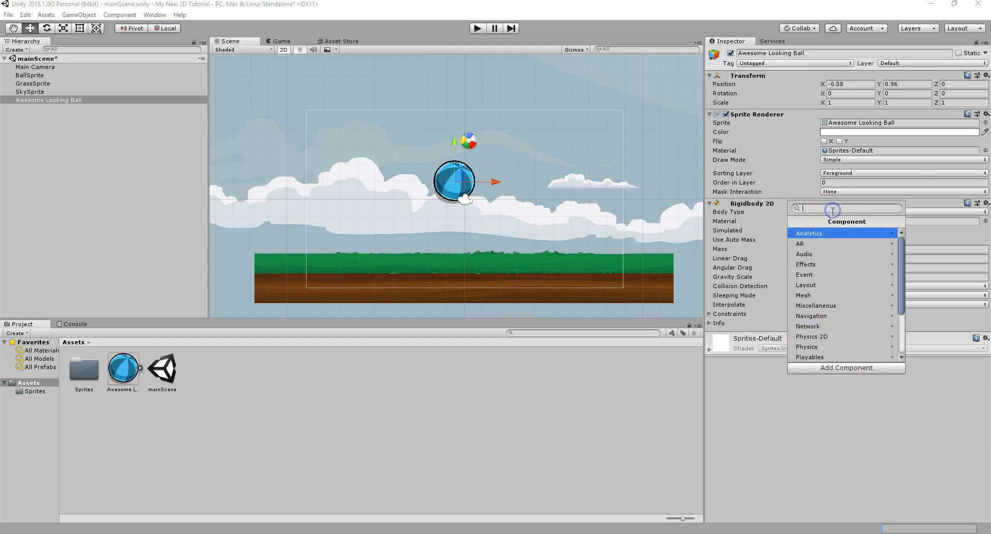
{"action": "type", "text": "colli"}
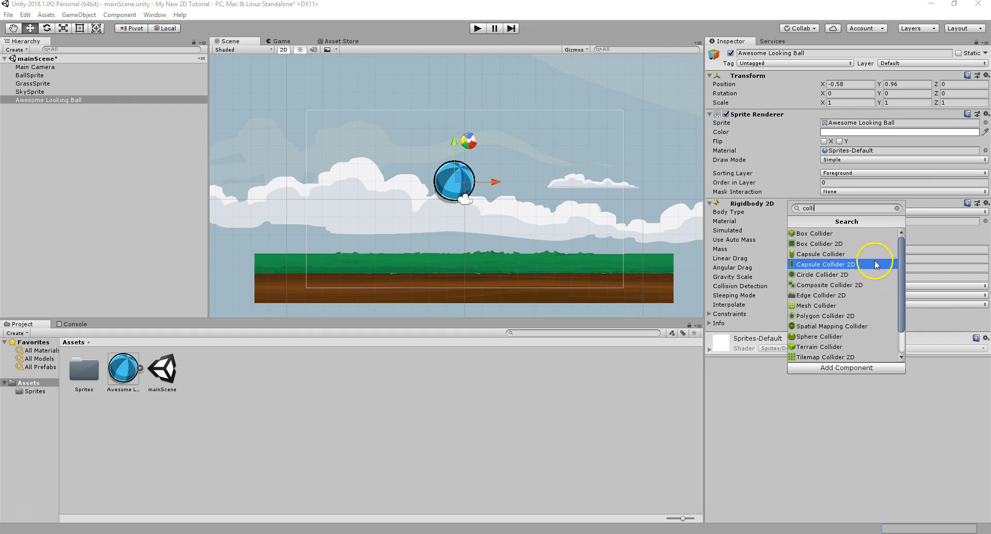
{"action": "left_click", "coordinate": [848, 274]}
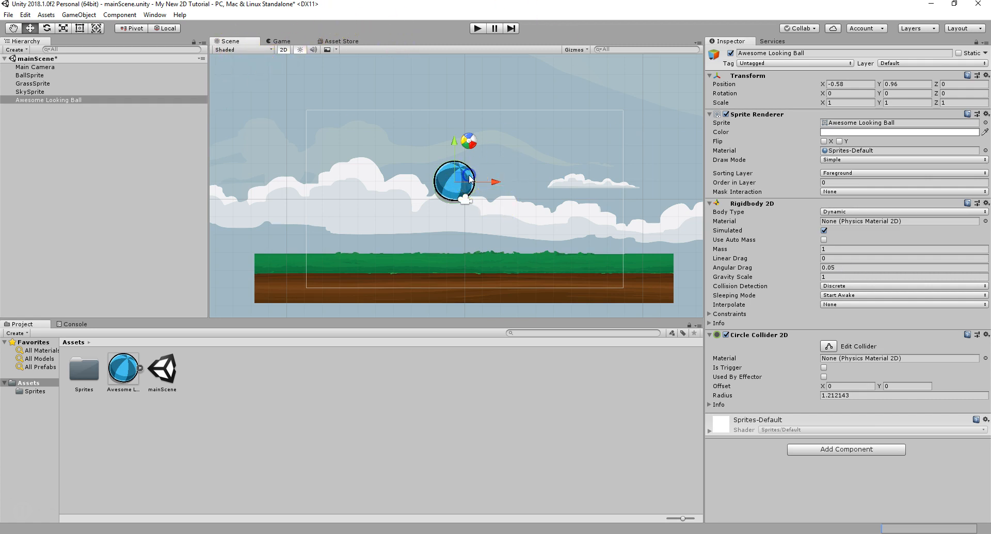
Edit Awesome Looking Ball's circle collider to a radius of about 0.96 with a Y offset of about 0.07, checking the ball in the Game view.
{"action": "left_click", "coordinate": [832, 350]}
{"action": "left_click_drag", "start_coordinate": [463, 130], "coordinate": [458, 166]}
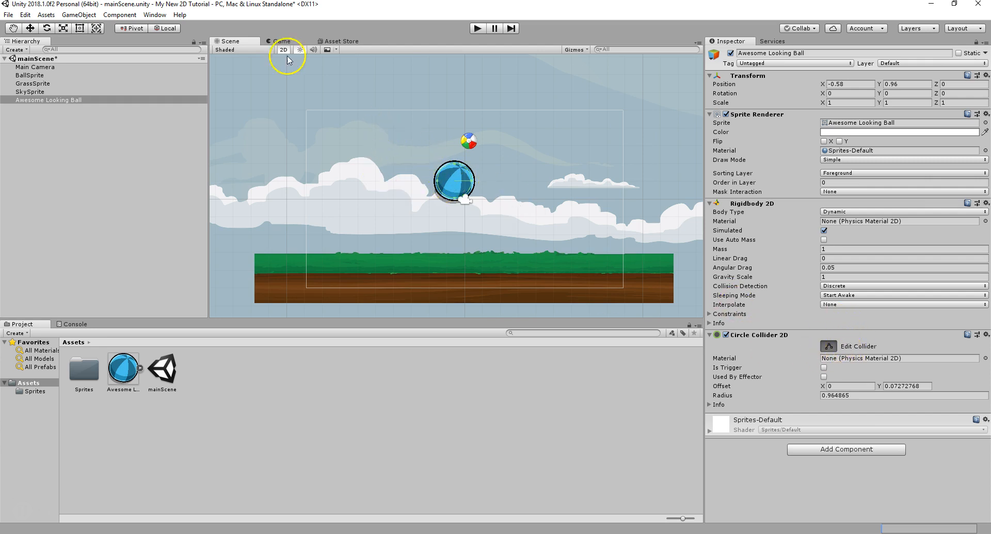
{"action": "left_click", "coordinate": [278, 41]}
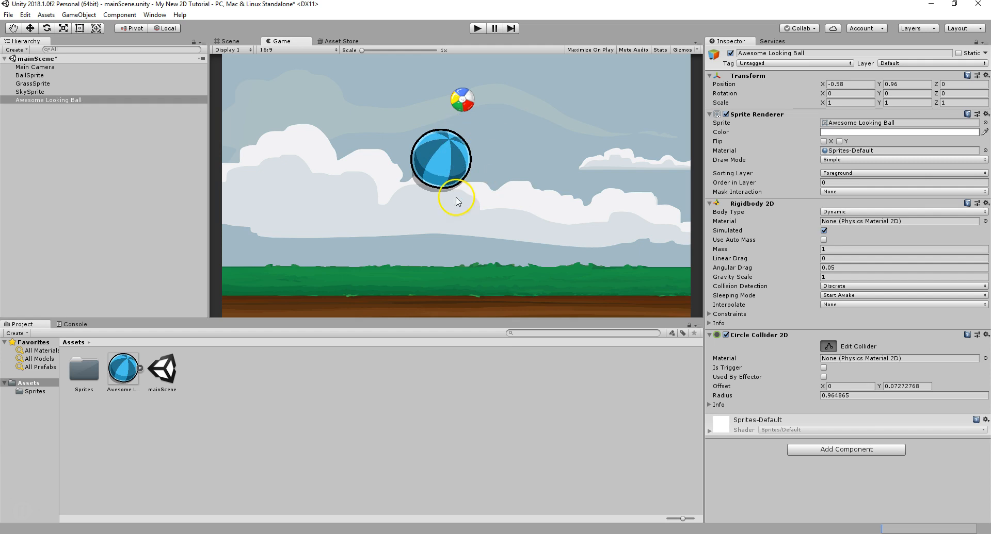
{"action": "left_click", "coordinate": [251, 42]}
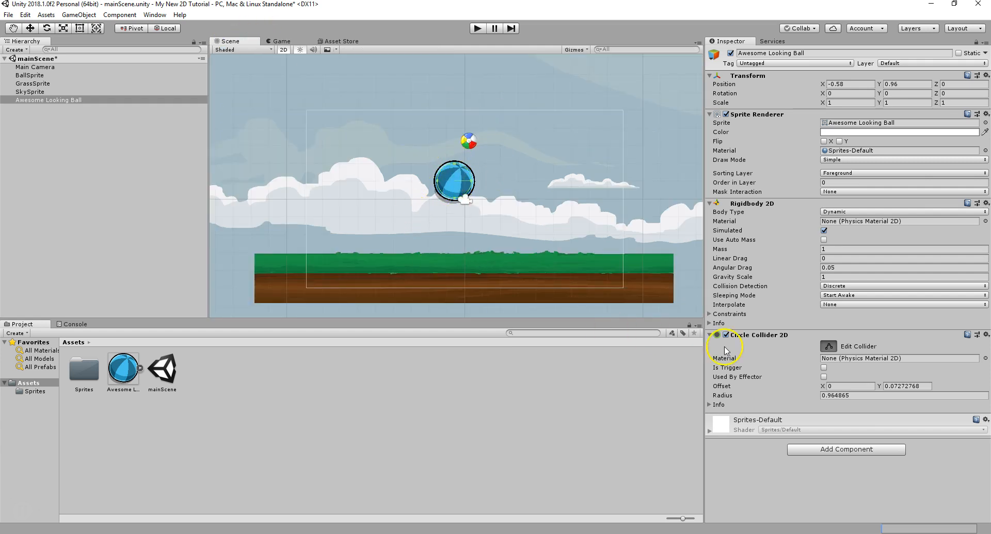
{"action": "left_click", "coordinate": [828, 346]}
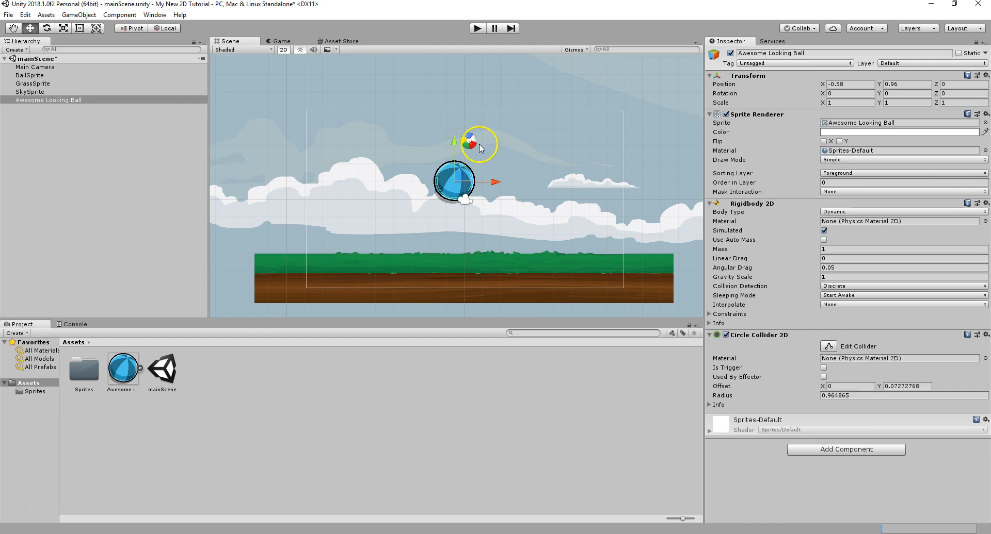
Run the scene again to test the ball with its circle collider, and stop playback.
{"action": "left_click", "coordinate": [478, 29]}
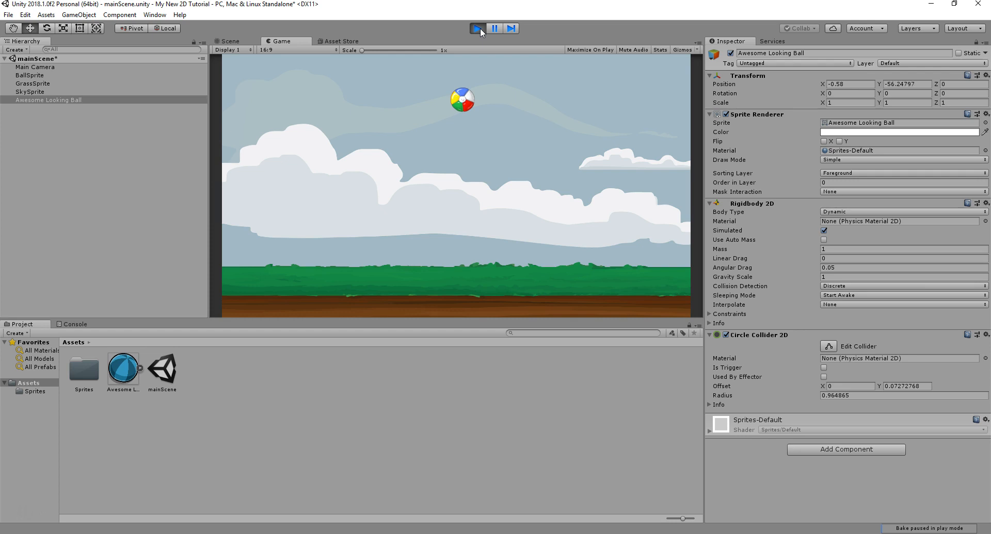
{"action": "left_click", "coordinate": [478, 28]}
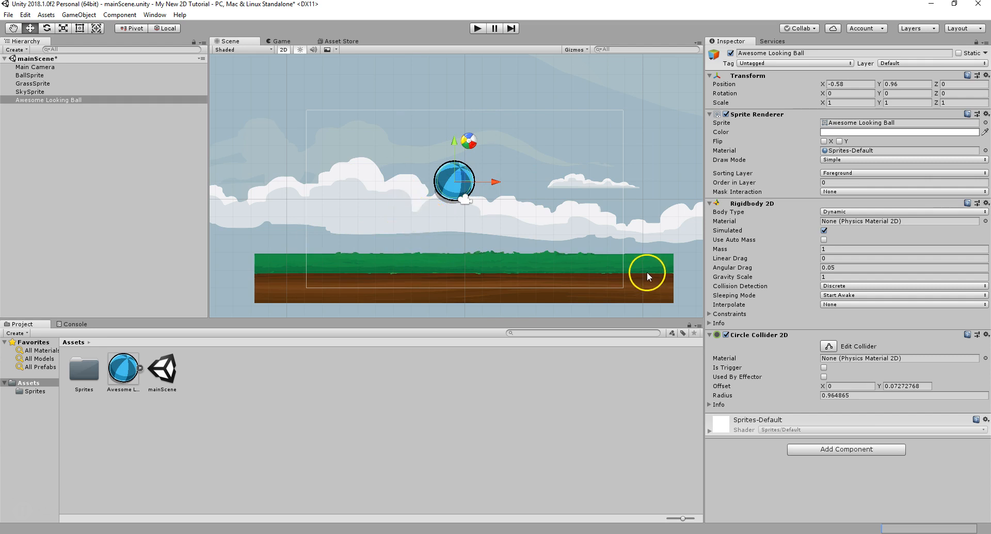
Add a Box Collider 2D to GrassSprite and inspect its upper edge near the ball.
{"action": "left_click", "coordinate": [647, 288]}
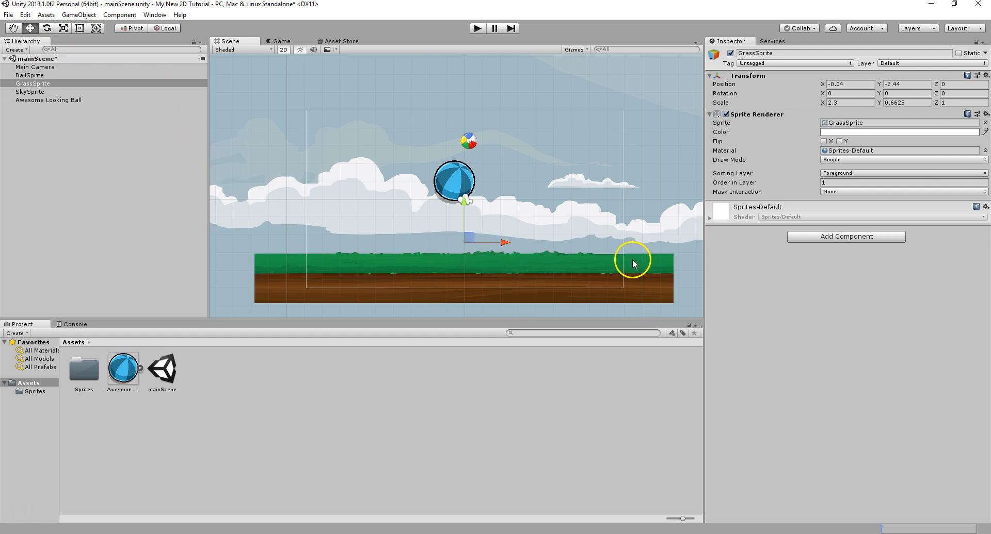
{"action": "left_click", "coordinate": [846, 236]}
{"action": "left_click", "coordinate": [839, 287]}
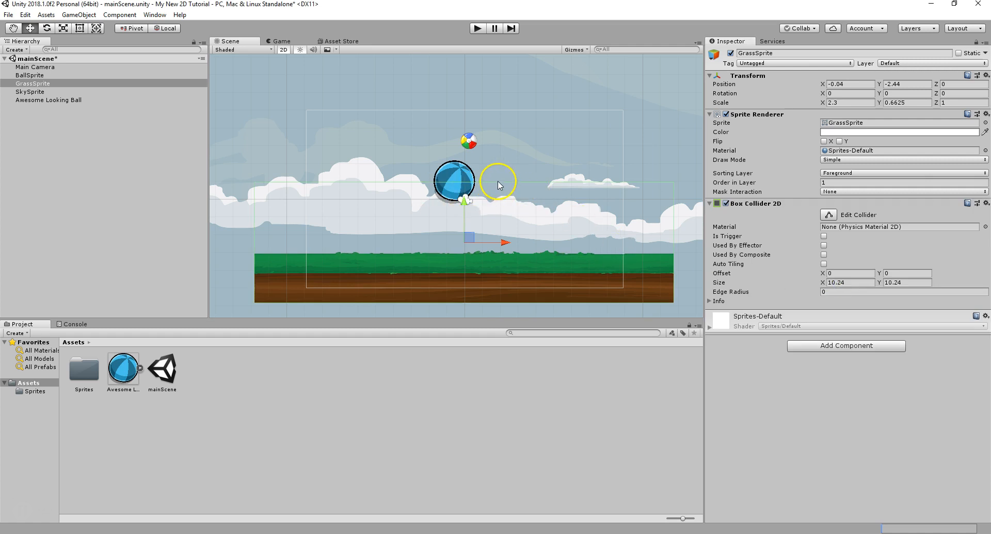
{"action": "scroll", "coordinate": [493, 188], "scroll_direction": "up", "scroll_amount": 5}
{"action": "scroll", "coordinate": [495, 190], "scroll_direction": "up", "scroll_amount": 2}
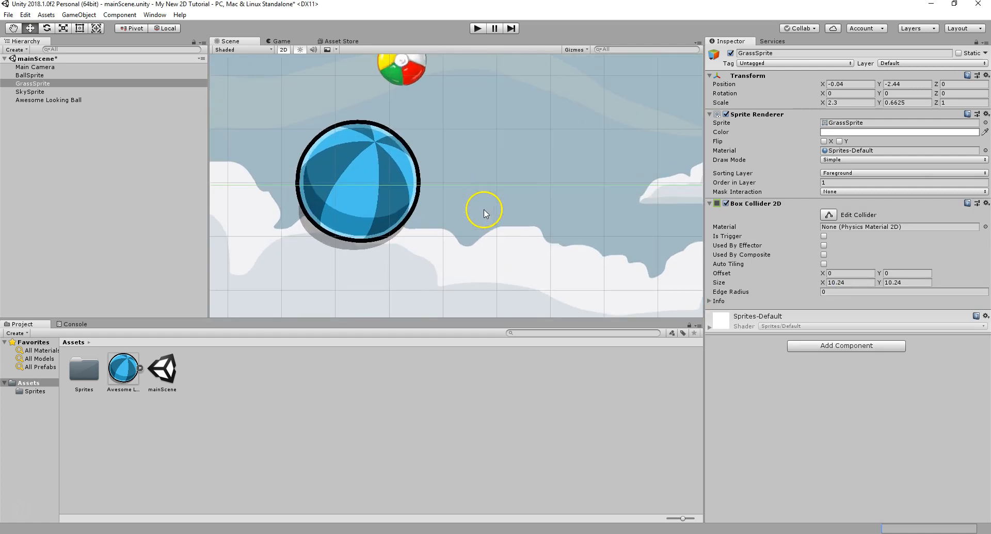
Examine how far GrassSprite's box collider extends above the grass and across the scene.
{"action": "scroll", "coordinate": [490, 190], "scroll_direction": "down", "scroll_amount": 3}
{"action": "middle_click_drag", "start_coordinate": [514, 282], "coordinate": [500, 177]}
{"action": "scroll", "coordinate": [481, 178], "scroll_direction": "down", "scroll_amount": 2}
{"action": "scroll", "coordinate": [502, 179], "scroll_direction": "down", "scroll_amount": 1}
{"action": "scroll", "coordinate": [502, 186], "scroll_direction": "down", "scroll_amount": 3}
{"action": "scroll", "coordinate": [503, 190], "scroll_direction": "up", "scroll_amount": 2}
{"action": "scroll", "coordinate": [503, 186], "scroll_direction": "down", "scroll_amount": 6}
{"action": "scroll", "coordinate": [502, 193], "scroll_direction": "up", "scroll_amount": 3}
{"action": "scroll", "coordinate": [504, 193], "scroll_direction": "up", "scroll_amount": 5}
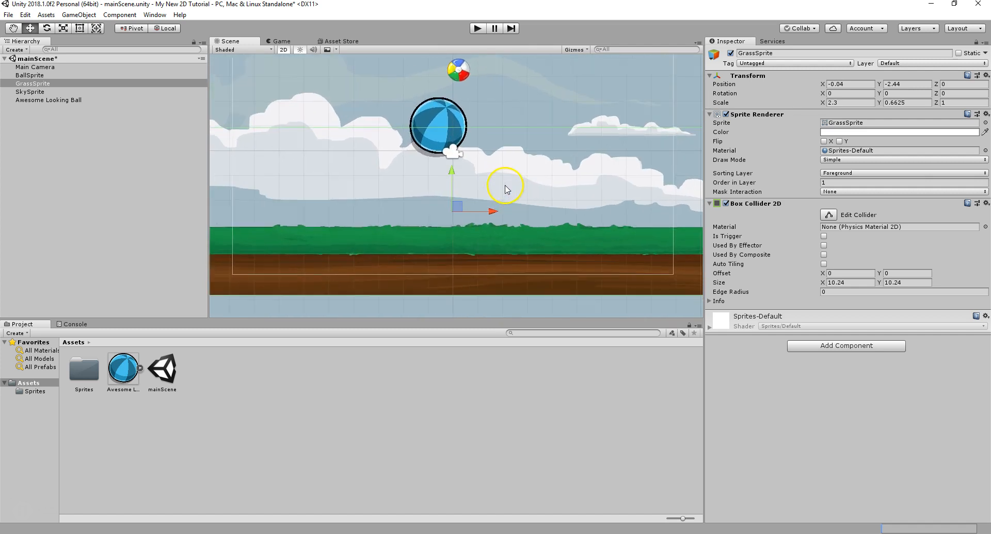
{"action": "middle_click_drag", "start_coordinate": [492, 165], "coordinate": [655, 141]}
{"action": "scroll", "coordinate": [420, 178], "scroll_direction": "up", "scroll_amount": 2}
{"action": "scroll", "coordinate": [423, 179], "scroll_direction": "down", "scroll_amount": 2}
{"action": "middle_click_drag", "start_coordinate": [535, 177], "coordinate": [407, 211]}
{"action": "scroll", "coordinate": [453, 203], "scroll_direction": "down", "scroll_amount": 2}
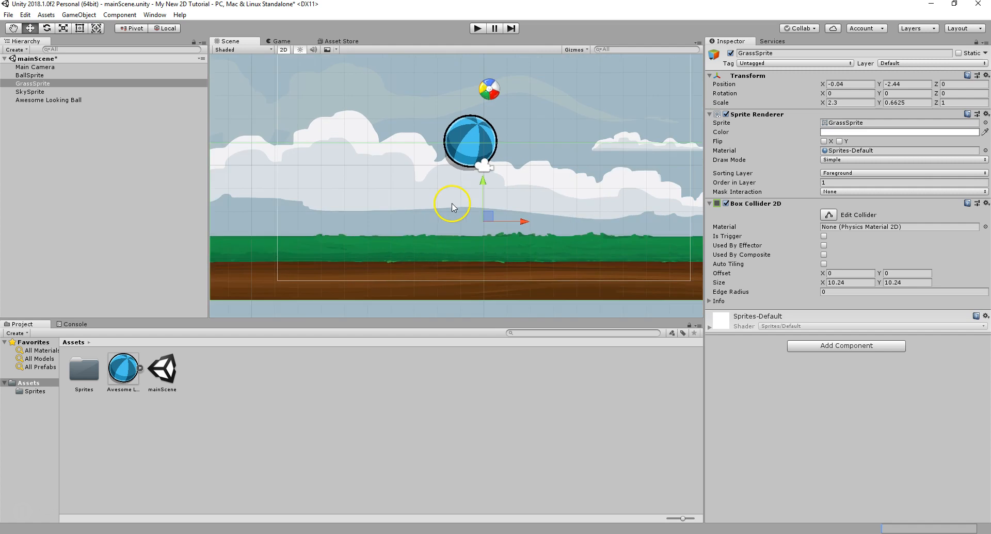
{"action": "scroll", "coordinate": [499, 192], "scroll_direction": "down", "scroll_amount": 1}
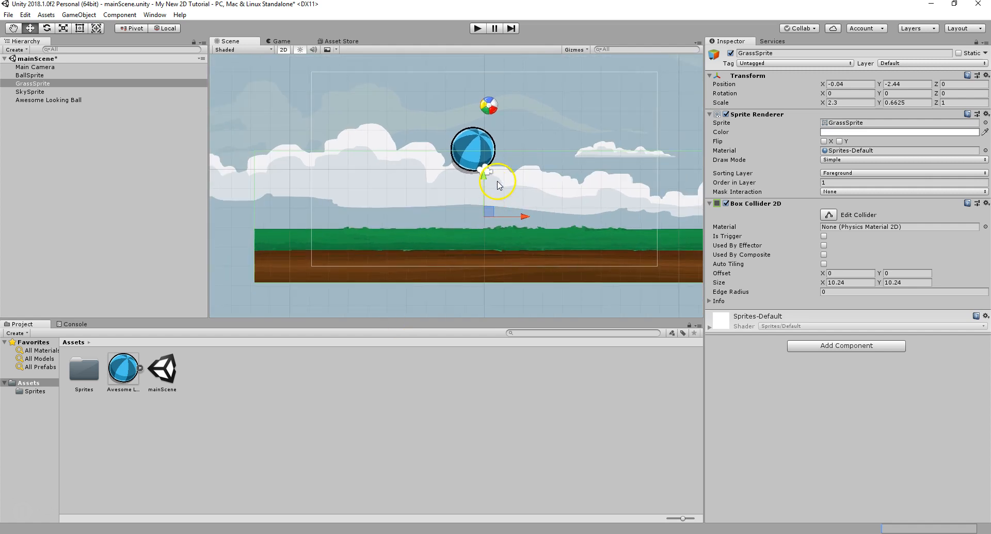
Lower the upper edge of GrassSprite's box collider to a height of about 1.44 with Y offset about -4.4, and test-run the scene.
{"action": "left_click", "coordinate": [828, 215]}
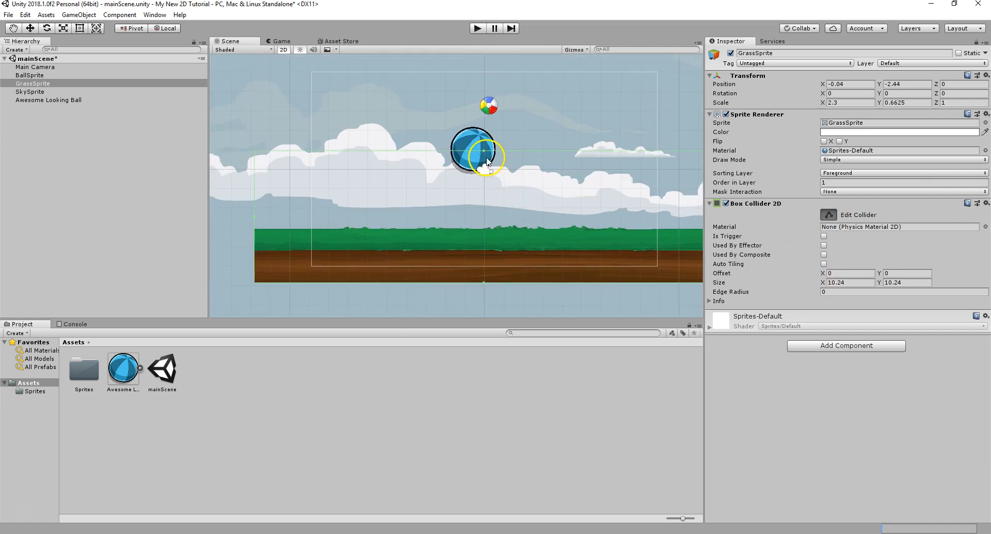
{"action": "left_click_drag", "start_coordinate": [484, 151], "coordinate": [494, 265]}
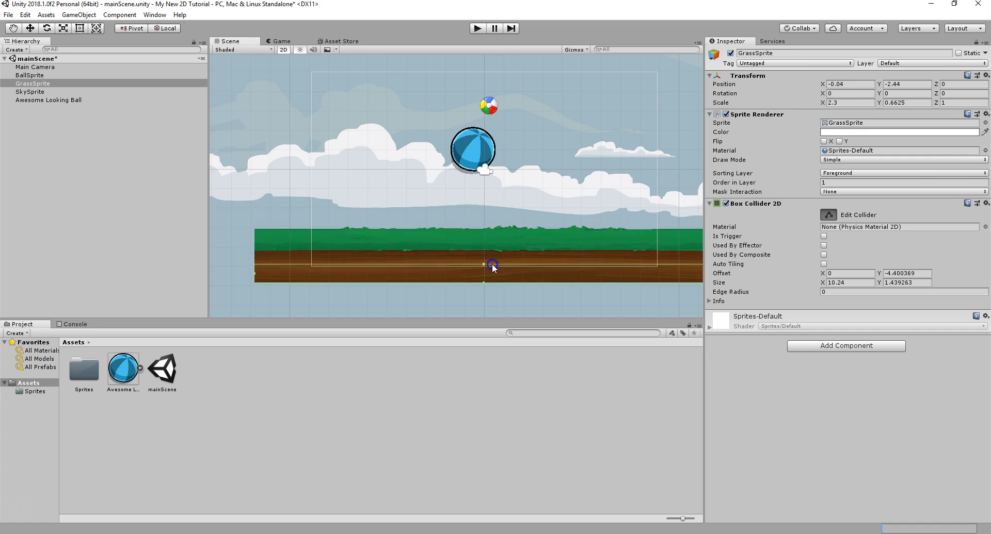
{"action": "left_click", "coordinate": [476, 29]}
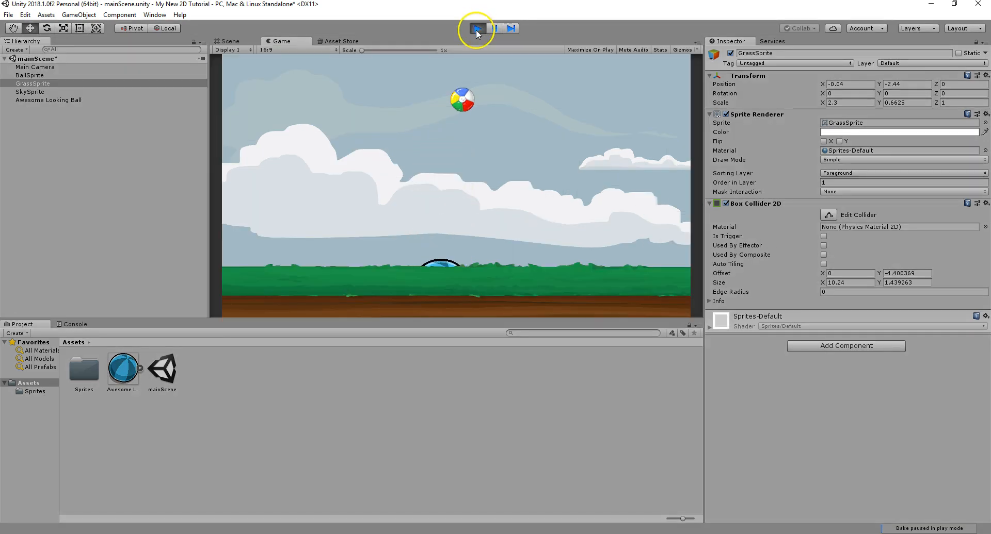
{"action": "left_click", "coordinate": [475, 30]}
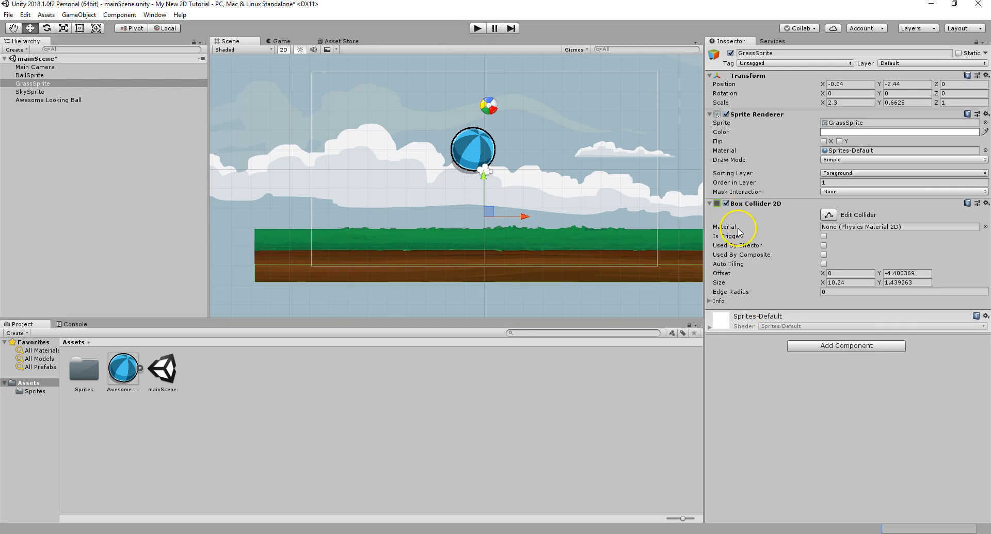
Raise the upper edge of GrassSprite's box collider near the grass surface, with Y size about 3.77 and Y offset about -3.23.
{"action": "left_click", "coordinate": [828, 215]}
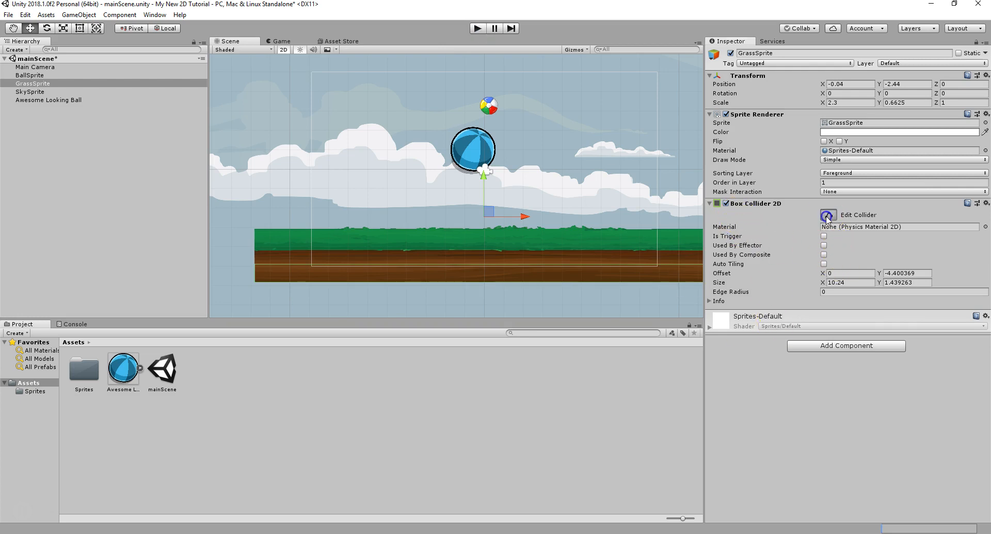
{"action": "left_click", "coordinate": [483, 261]}
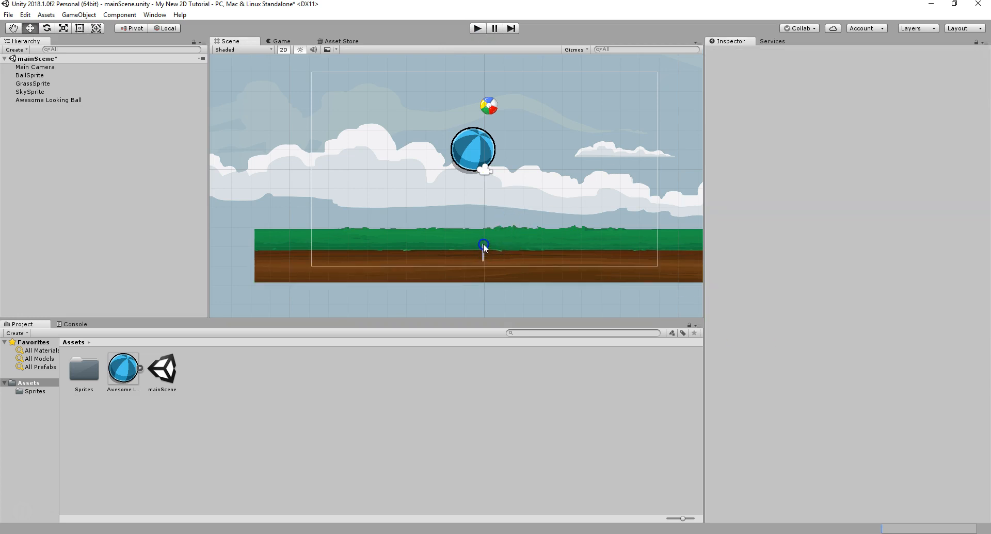
{"action": "left_click", "coordinate": [45, 84]}
{"action": "left_click", "coordinate": [828, 215]}
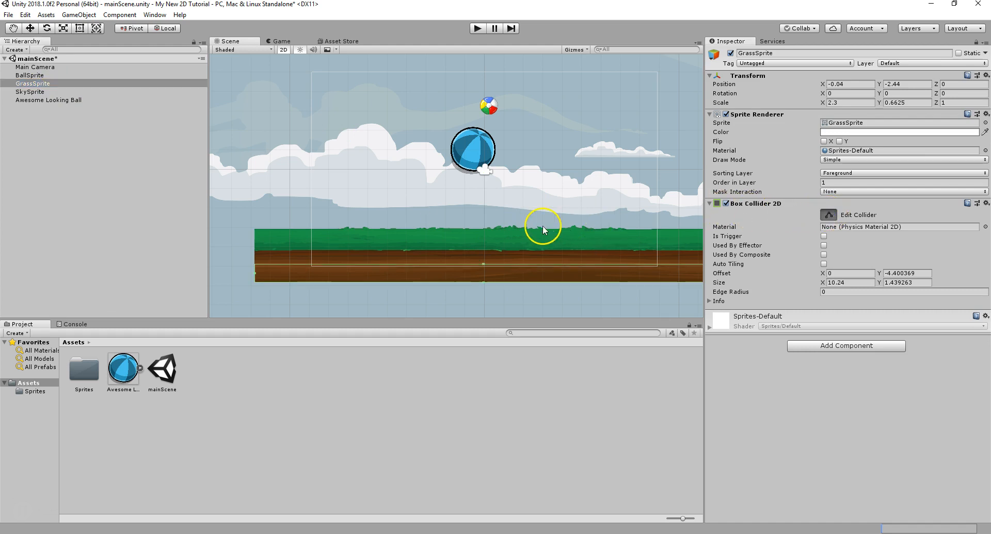
{"action": "left_click_drag", "start_coordinate": [485, 263], "coordinate": [483, 233]}
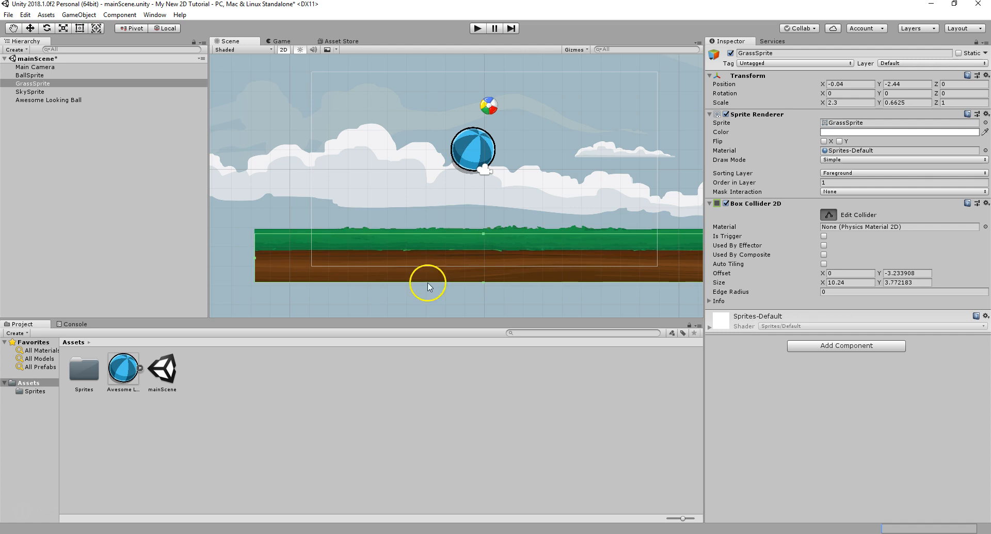
Run the scene, raise GrassSprite's box collider to a height of about 11.86 during playback to lift the ball, and stop playback.
{"action": "left_click", "coordinate": [475, 29]}
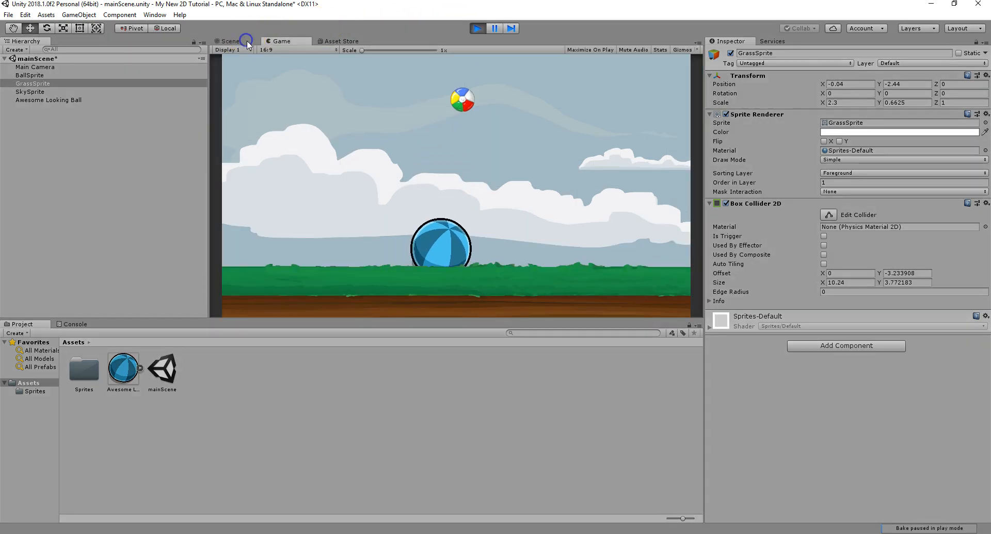
{"action": "left_click", "coordinate": [233, 41]}
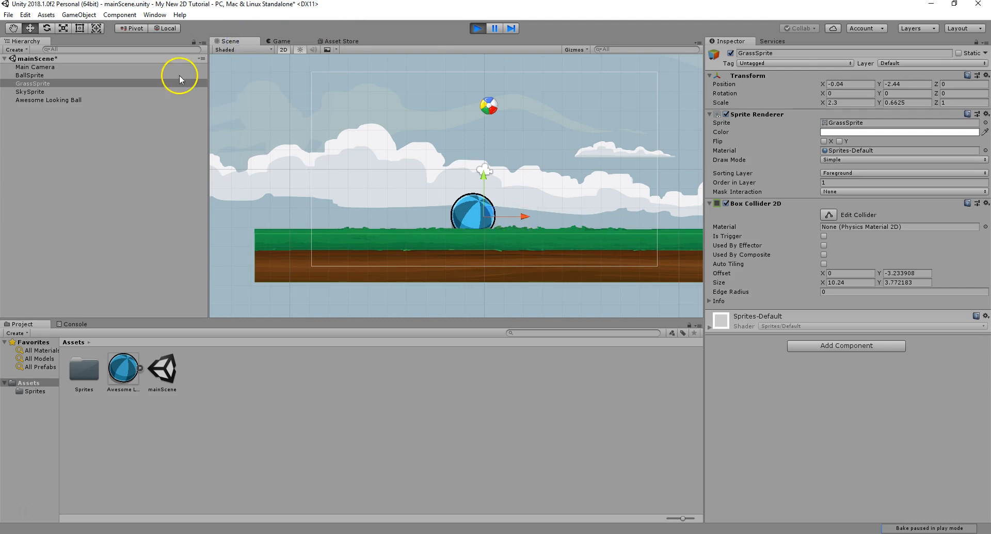
{"action": "left_click", "coordinate": [46, 83]}
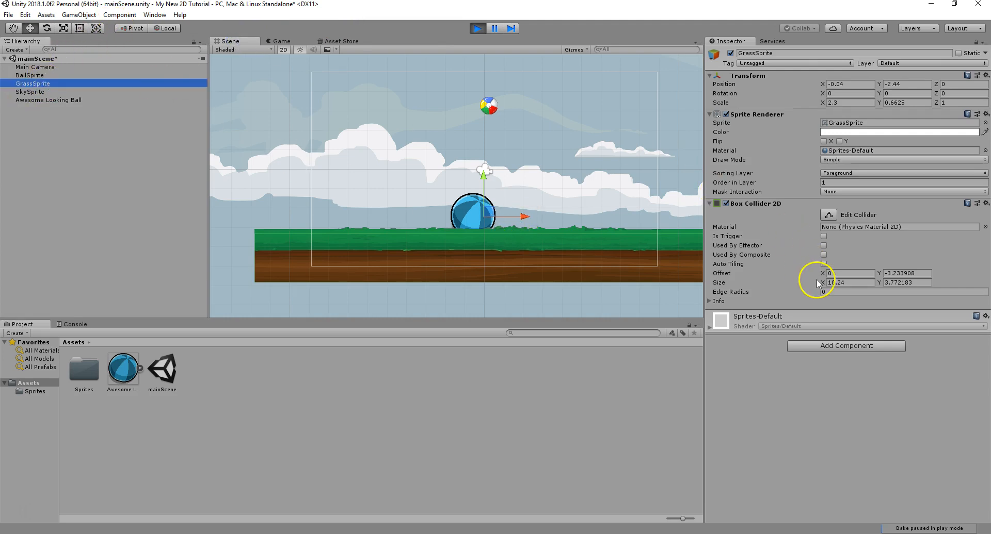
{"action": "left_click", "coordinate": [828, 215]}
{"action": "left_click_drag", "start_coordinate": [493, 236], "coordinate": [503, 130]}
{"action": "left_click", "coordinate": [494, 29]}
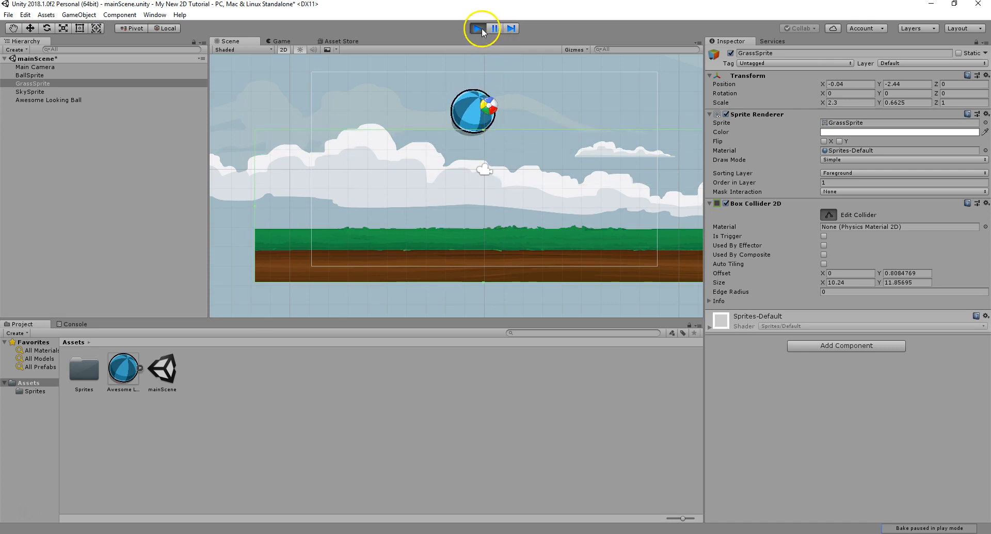
{"action": "left_click", "coordinate": [479, 28]}
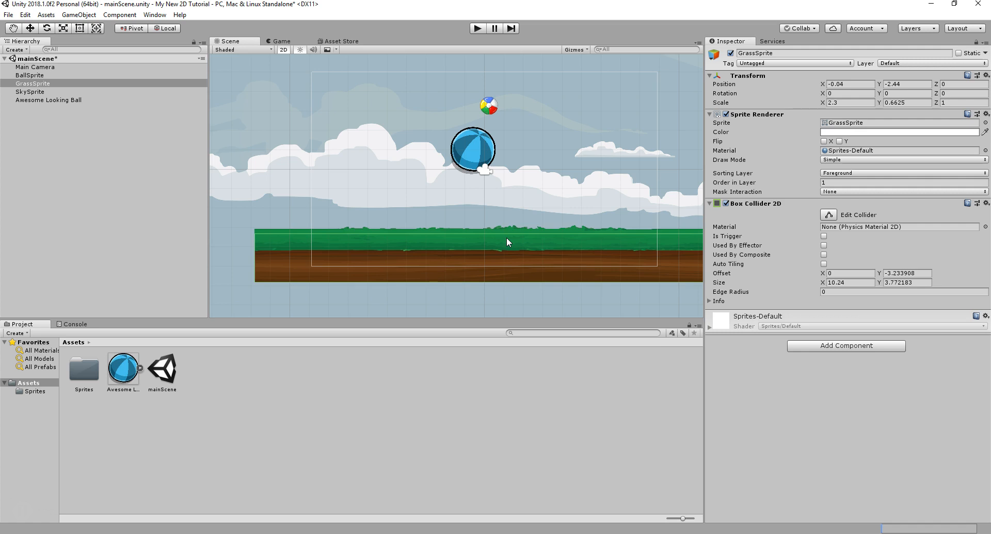
Run the scene again and drop Awesome Looking Ball from higher up in the Scene view, at X position 3.9.
{"action": "left_click", "coordinate": [477, 28]}
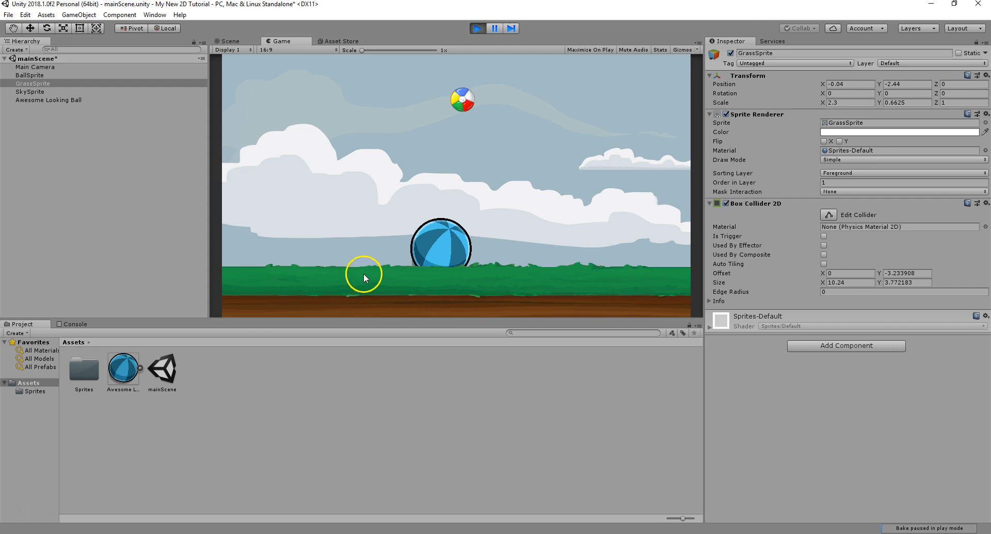
{"action": "left_click", "coordinate": [233, 42]}
{"action": "left_click", "coordinate": [465, 216]}
{"action": "left_click_drag", "start_coordinate": [465, 217], "coordinate": [558, 85]}
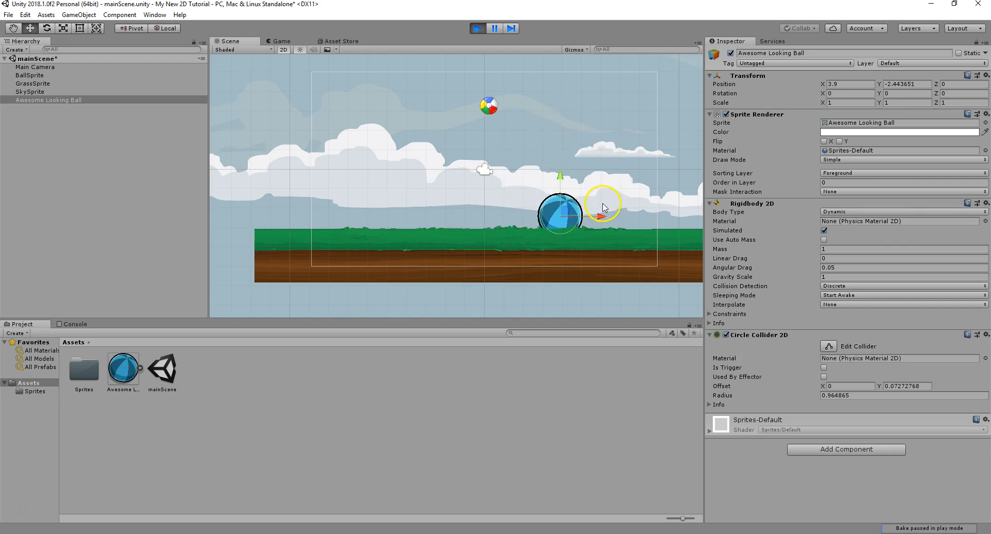
Enlarge Awesome Looking Ball's circle collider during playback to a radius of about 1.03 with a Y offset of about 0.09.
{"action": "left_click", "coordinate": [829, 351]}
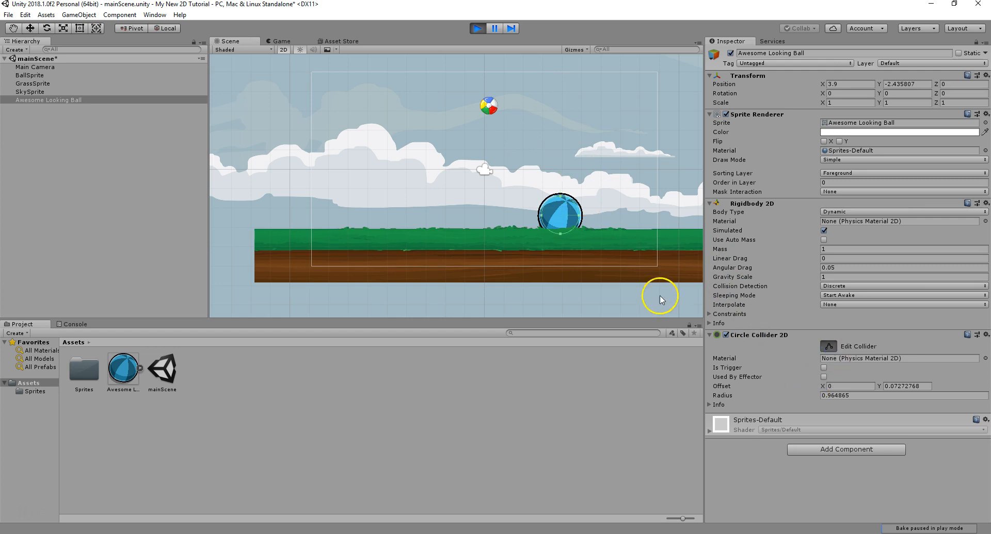
{"action": "left_click_drag", "start_coordinate": [561, 200], "coordinate": [562, 198]}
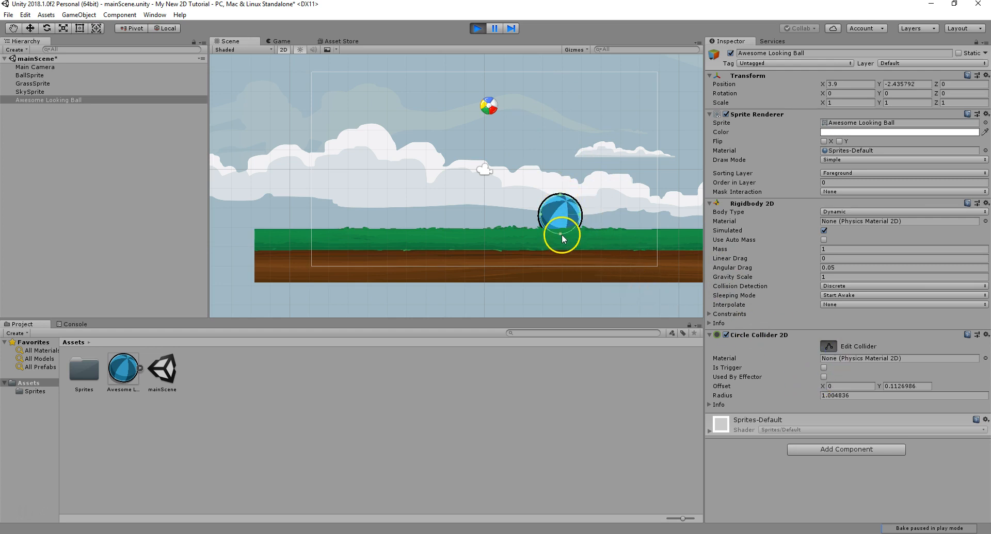
{"action": "left_click_drag", "start_coordinate": [561, 236], "coordinate": [562, 237]}
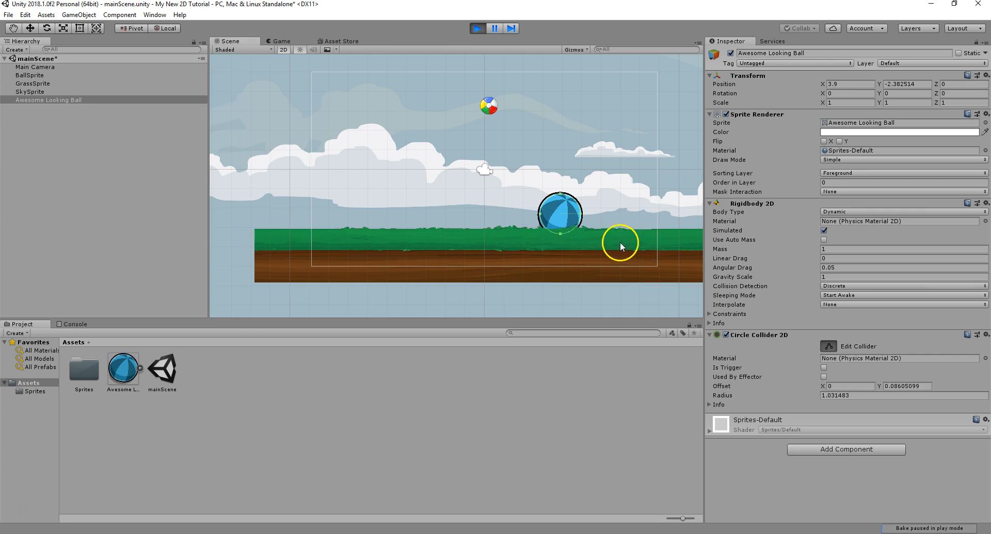
Raise the upper edge of GrassSprite's box collider during playback, to Y size about 4.09 and Y offset about -3.07.
{"action": "left_click", "coordinate": [668, 236]}
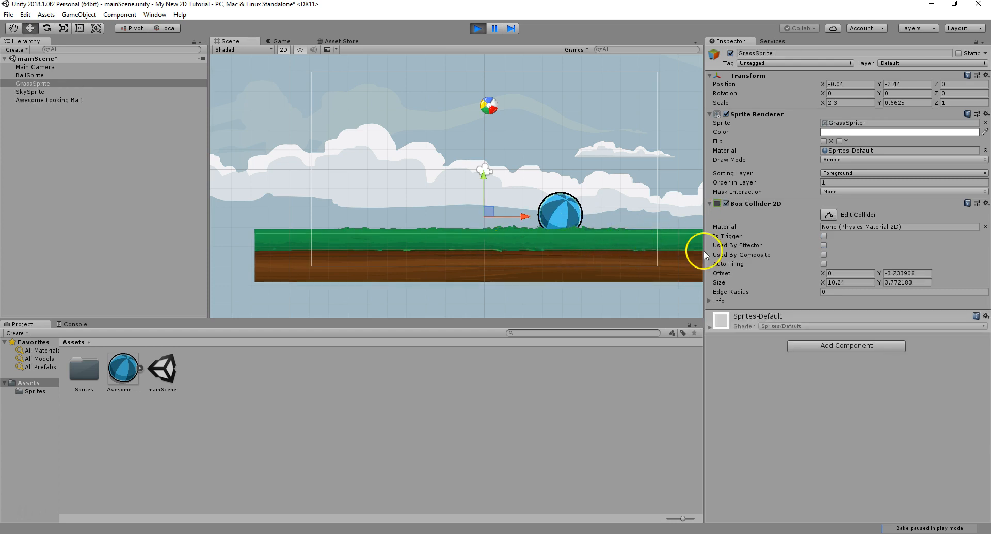
{"action": "left_click", "coordinate": [827, 214]}
{"action": "left_click_drag", "start_coordinate": [484, 233], "coordinate": [488, 230]}
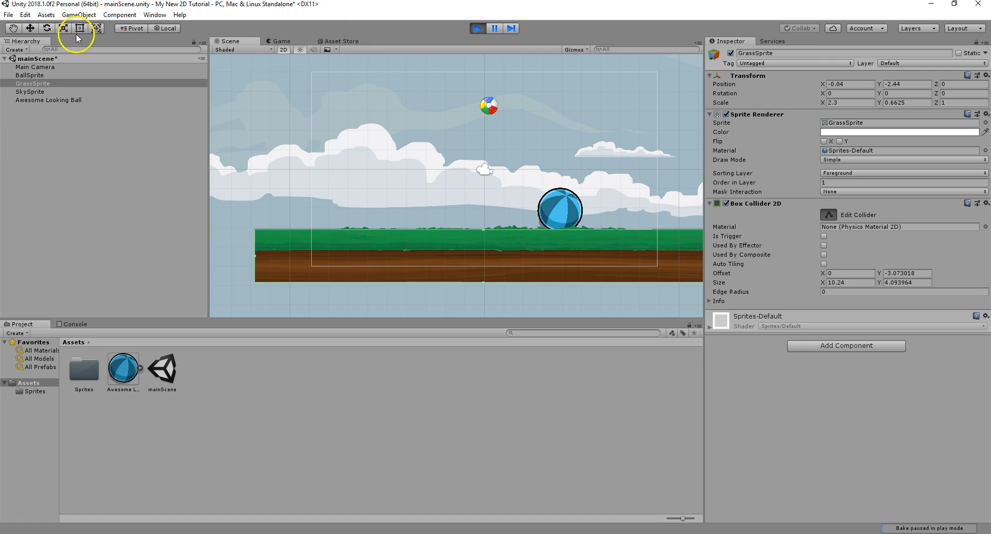
Rotate GrassSprite to about 29.86 degrees around Z during playback to test the ball on a slope, and stop playback.
{"action": "left_click", "coordinate": [46, 29]}
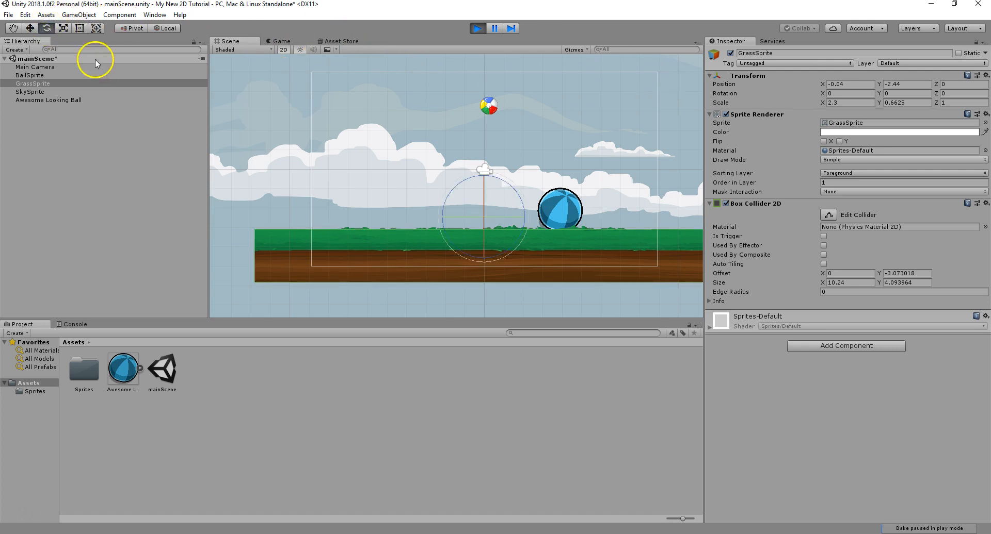
{"action": "left_click", "coordinate": [34, 76]}
{"action": "left_click", "coordinate": [35, 84]}
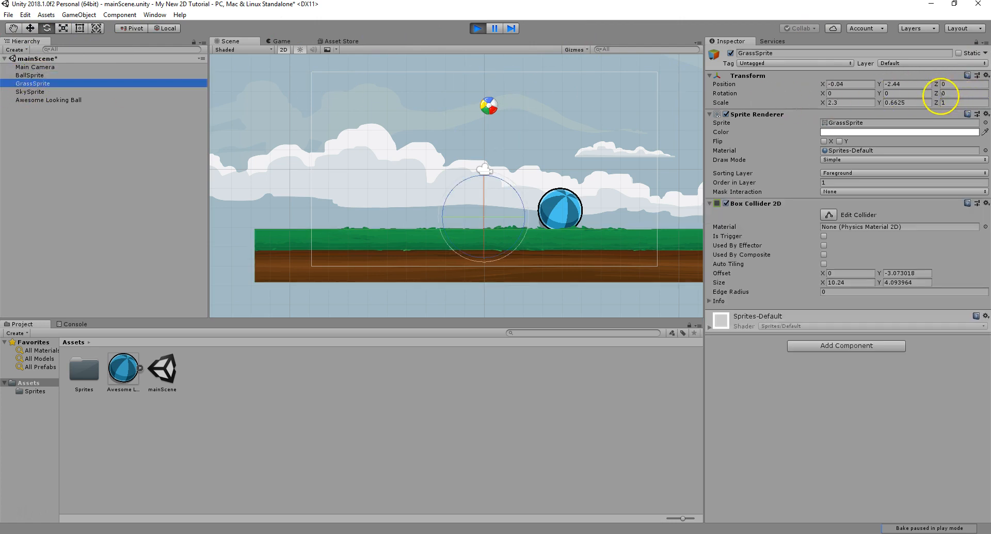
{"action": "left_click", "coordinate": [941, 94]}
{"action": "left_click_drag", "start_coordinate": [941, 95], "coordinate": [471, 147]}
{"action": "left_click", "coordinate": [477, 28]}
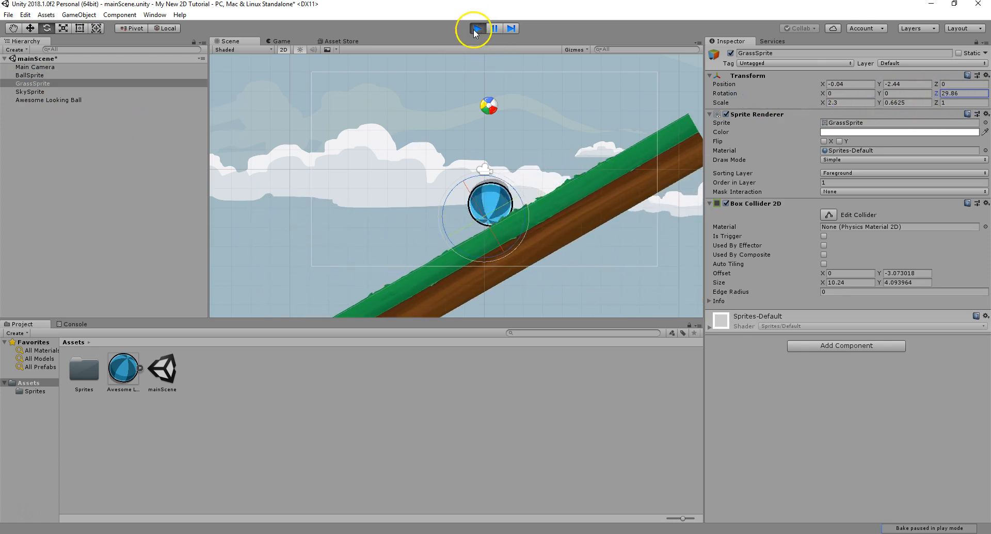